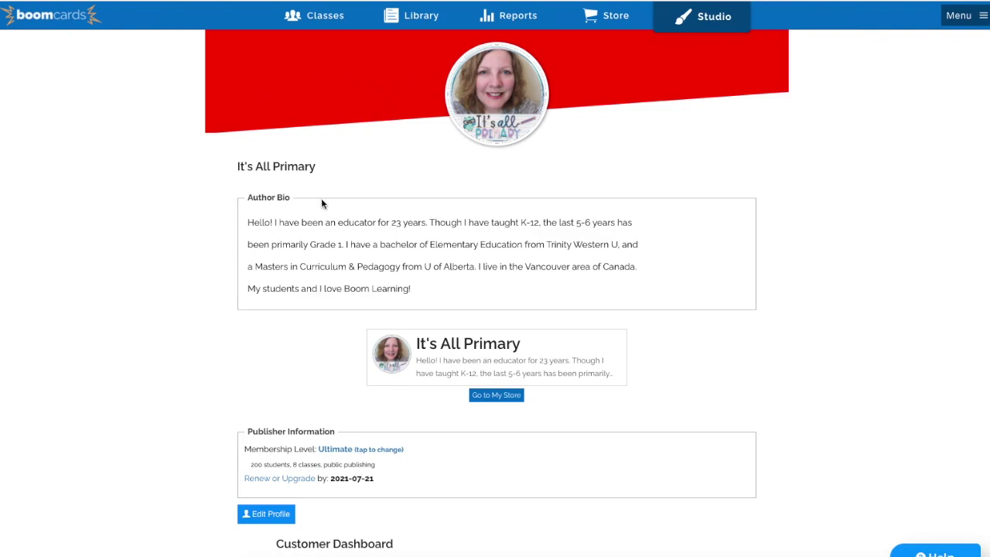
# Open the self-published Number Identification 1-9 deck from the library in the preview for hiding cards
pyautogui.click(422, 16)
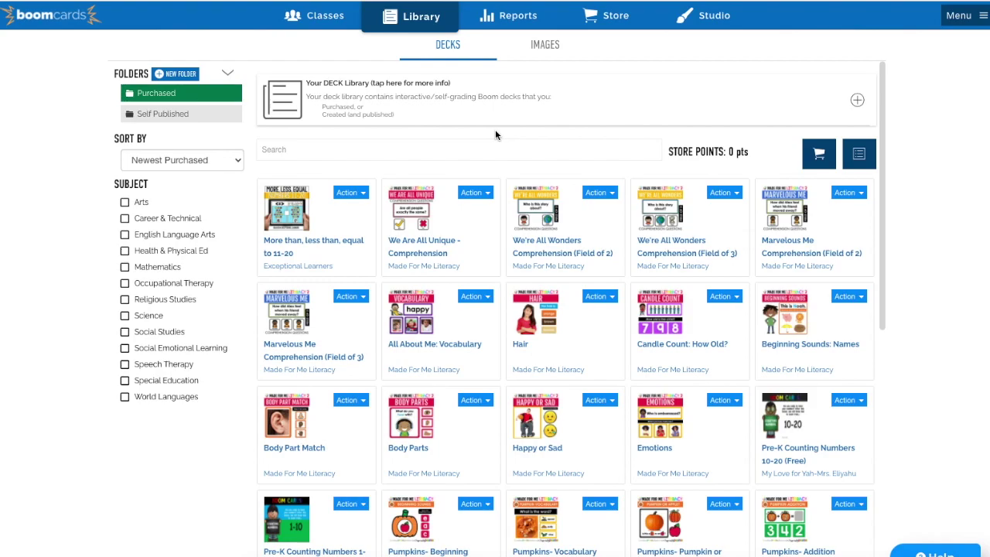
pyautogui.click(175, 116)
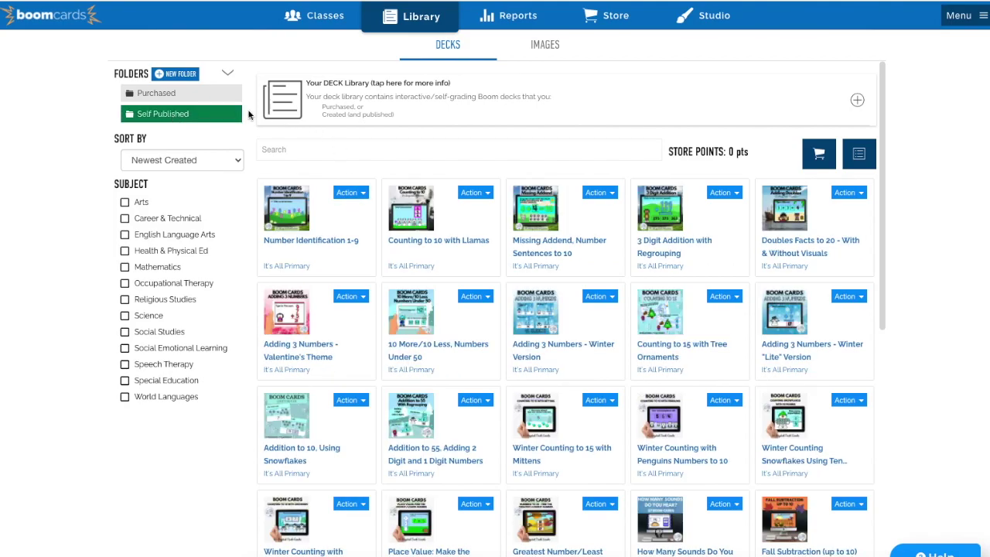
pyautogui.click(363, 196)
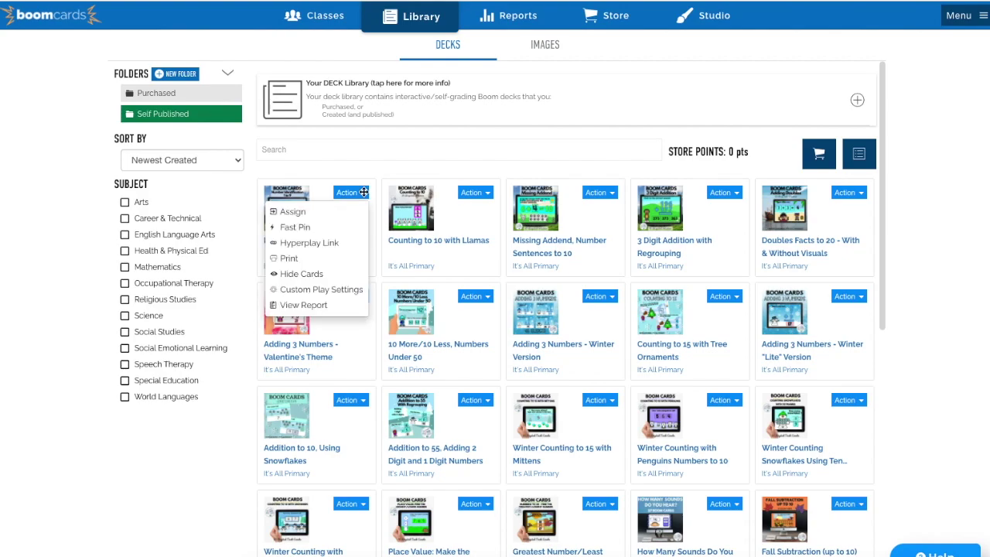
pyautogui.click(304, 275)
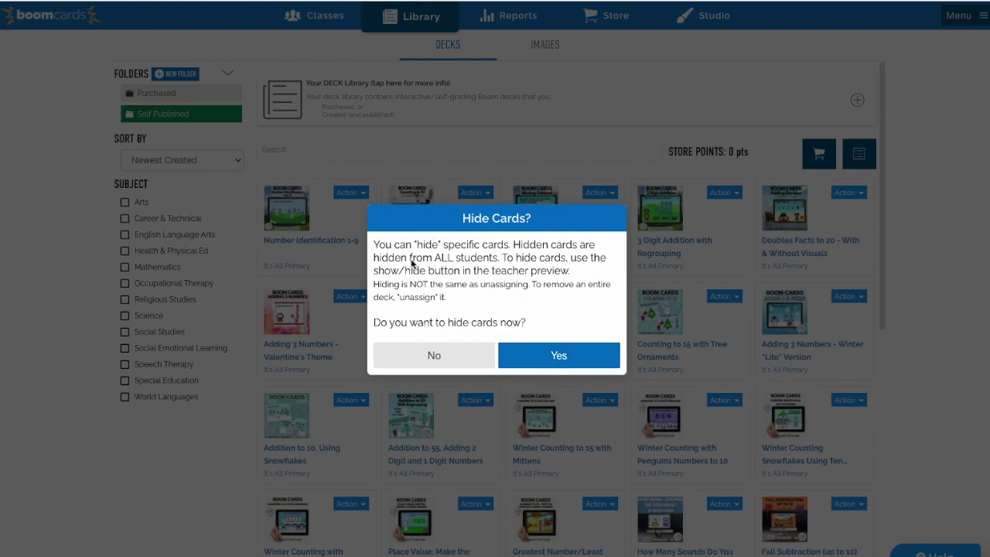
pyautogui.click(554, 356)
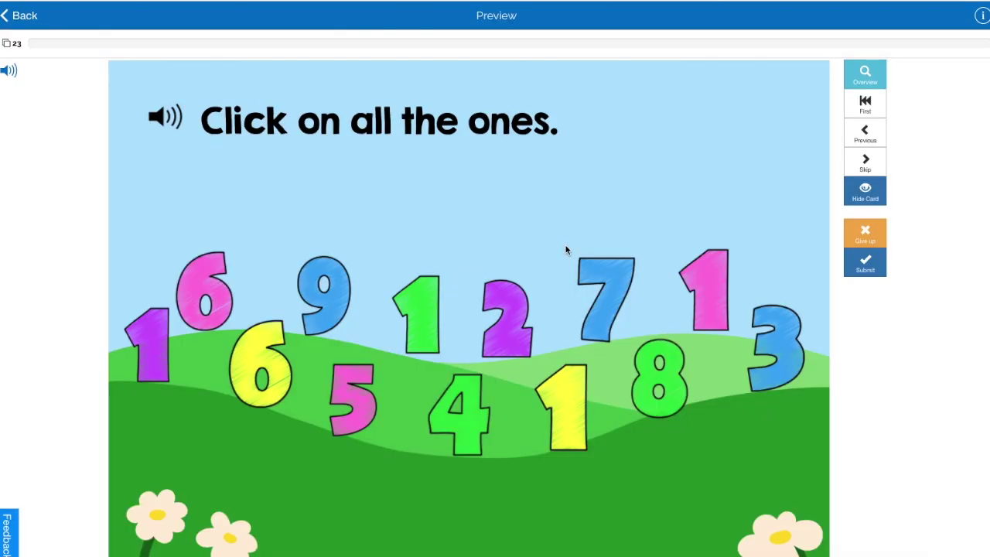
# Pick the "Click on all the twos." card from the deck overview and hide it from students
pyautogui.click(867, 197)
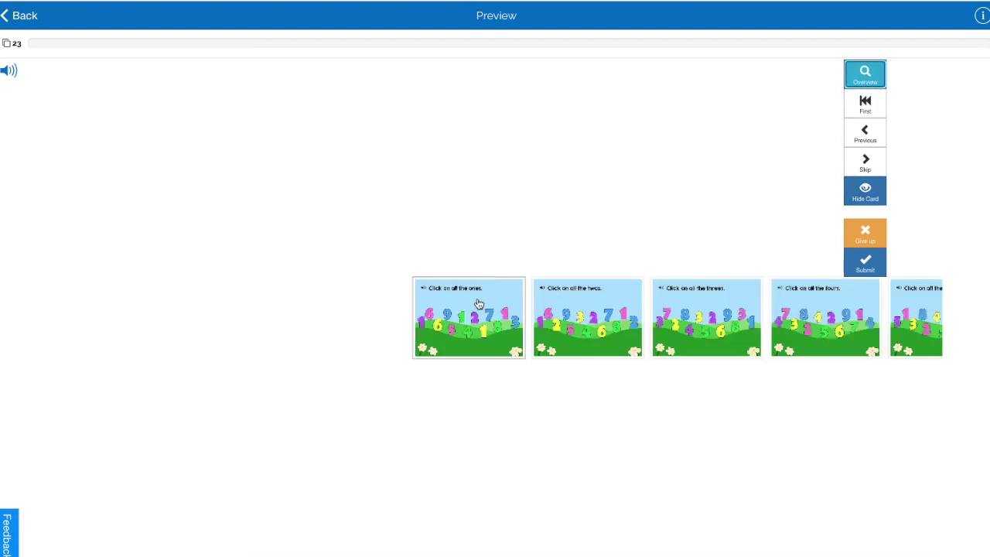
pyautogui.click(621, 325)
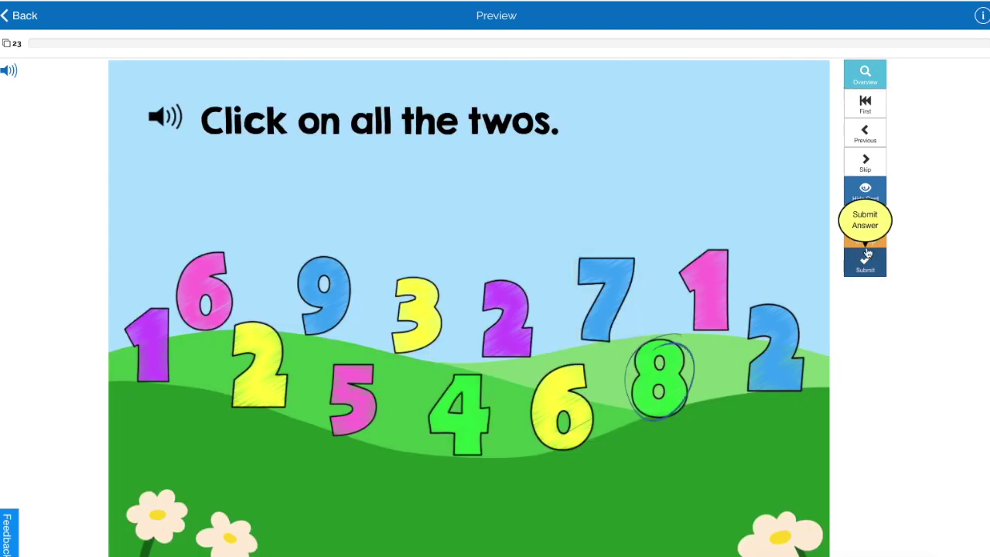
pyautogui.click(861, 194)
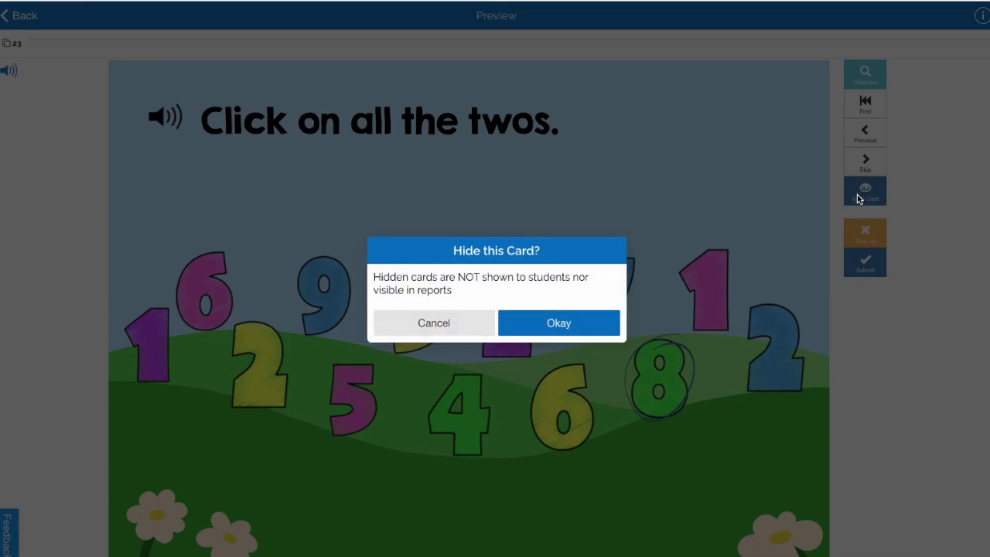
pyautogui.click(557, 322)
# Reopen the hidden "Click on all the twos." card from the overview and unhide it
pyautogui.click(865, 73)
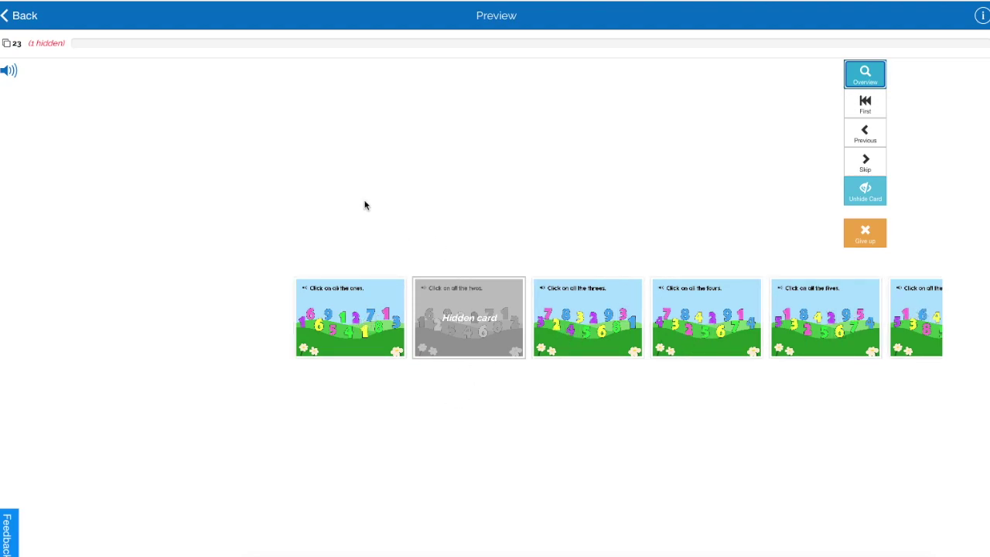
pyautogui.click(476, 316)
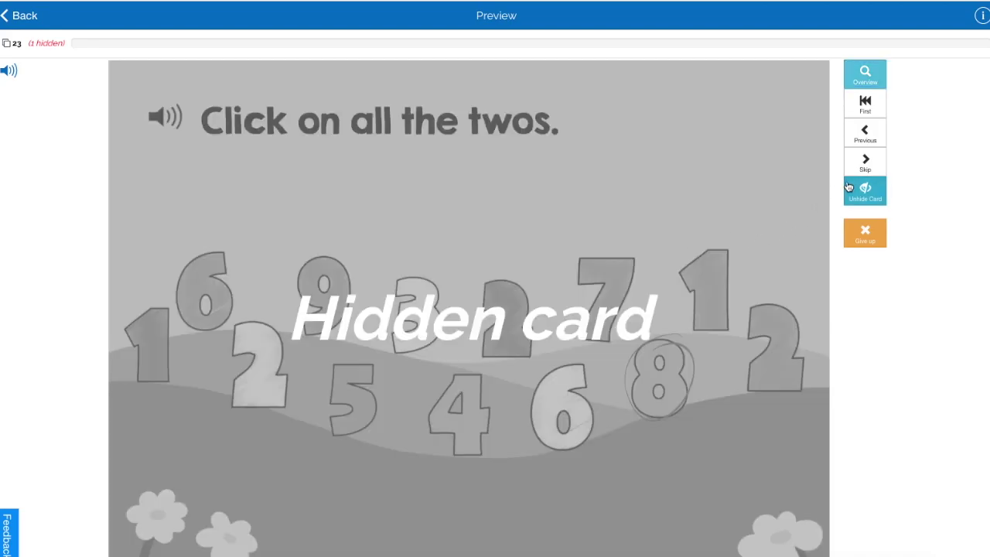
pyautogui.click(864, 190)
pyautogui.click(507, 302)
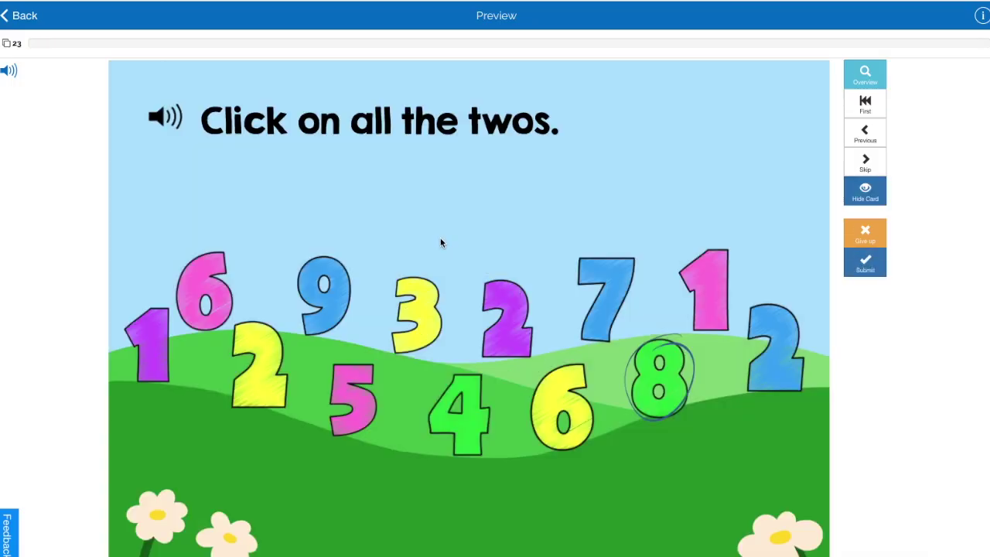
# Leave the preview and open the Hidden gems deck from the Studio's deck manager for editing
pyautogui.click(24, 16)
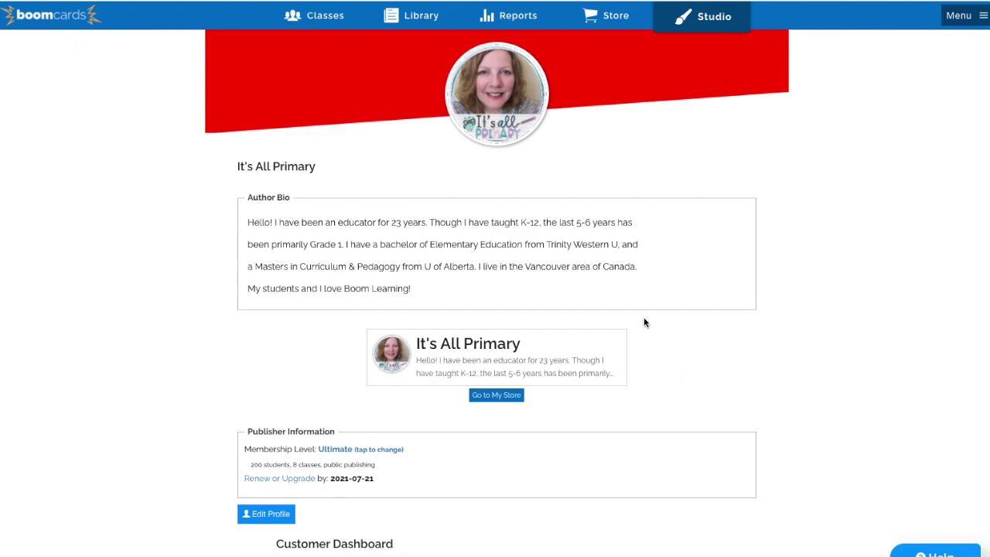
pyautogui.scroll(-1, 681, 345)
pyautogui.scroll(-4, 681, 345)
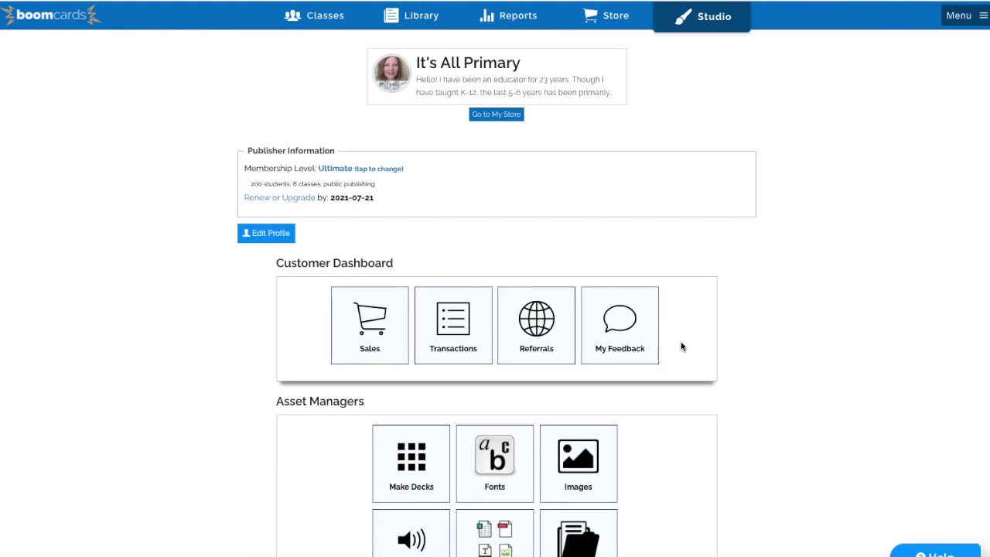
pyautogui.click(410, 406)
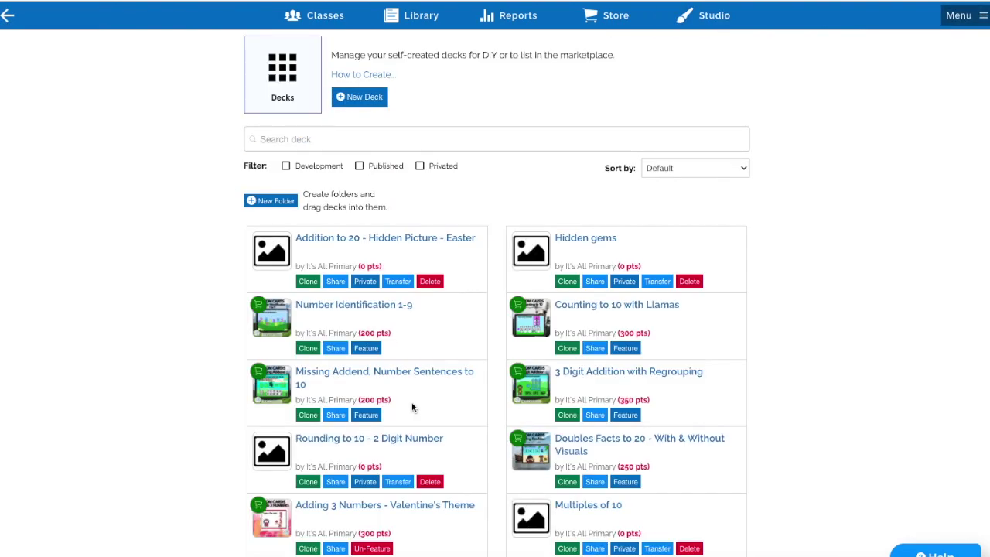
pyautogui.click(531, 250)
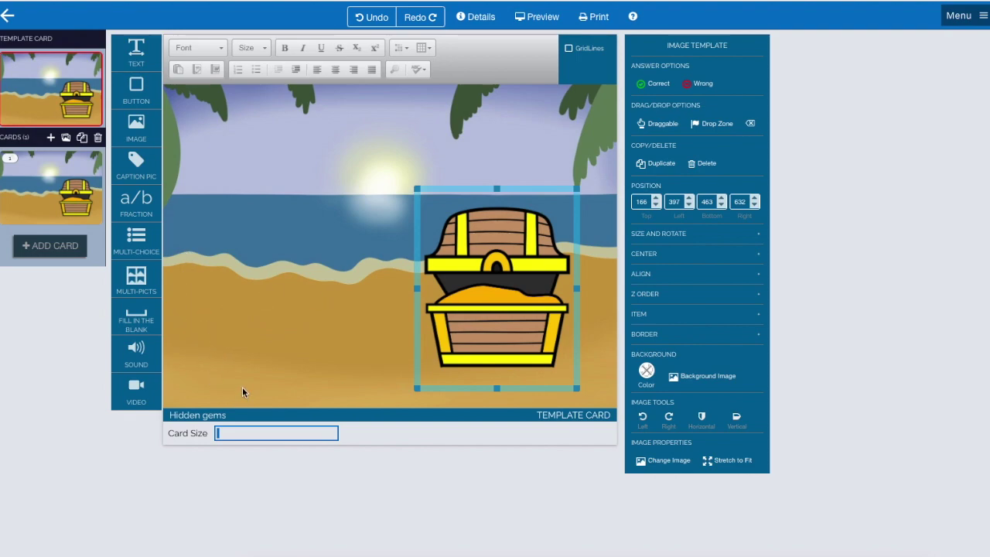
# Add the orange jewel image to the template card with a width of 50 and place it on the sand
pyautogui.moveTo(136, 128); pyautogui.dragTo(259, 319)
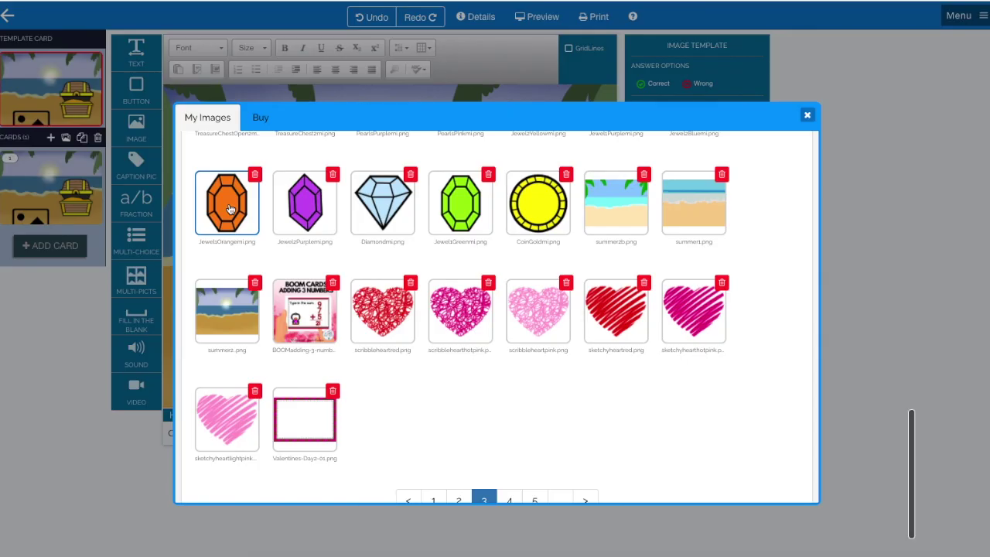
pyautogui.click(229, 208)
pyautogui.moveTo(374, 254); pyautogui.dragTo(378, 237)
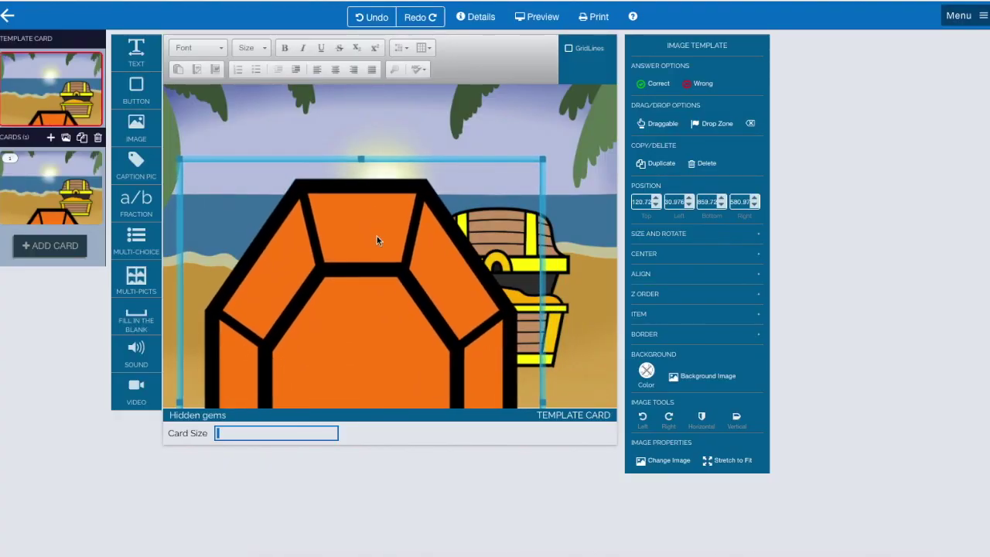
pyautogui.click(760, 237)
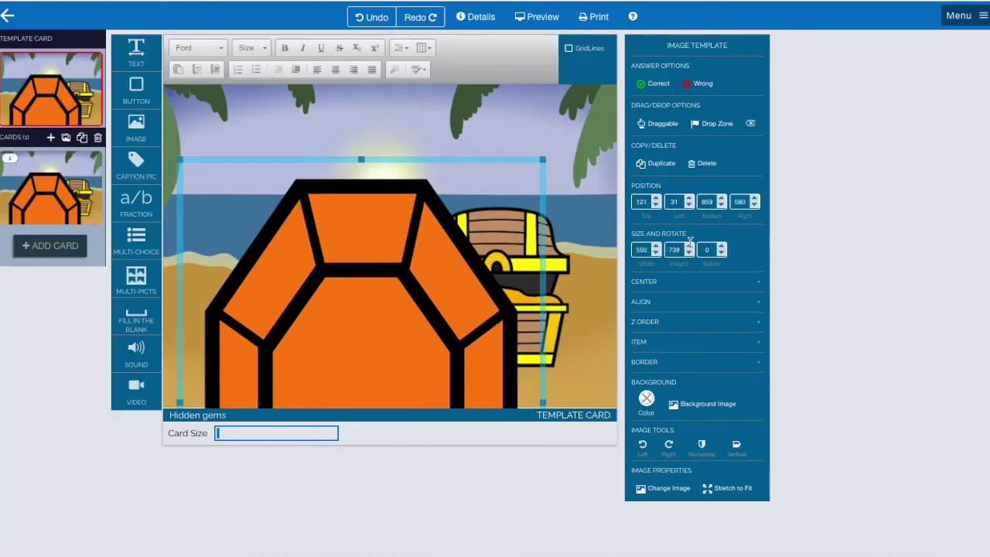
pyautogui.moveTo(651, 249); pyautogui.dragTo(632, 244)
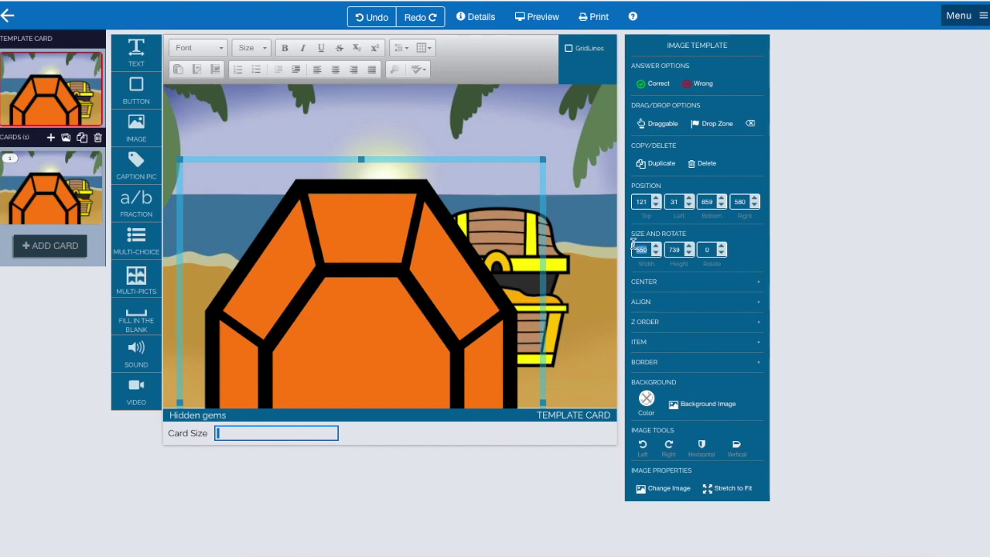
pyautogui.write('50')
pyautogui.click(663, 488)
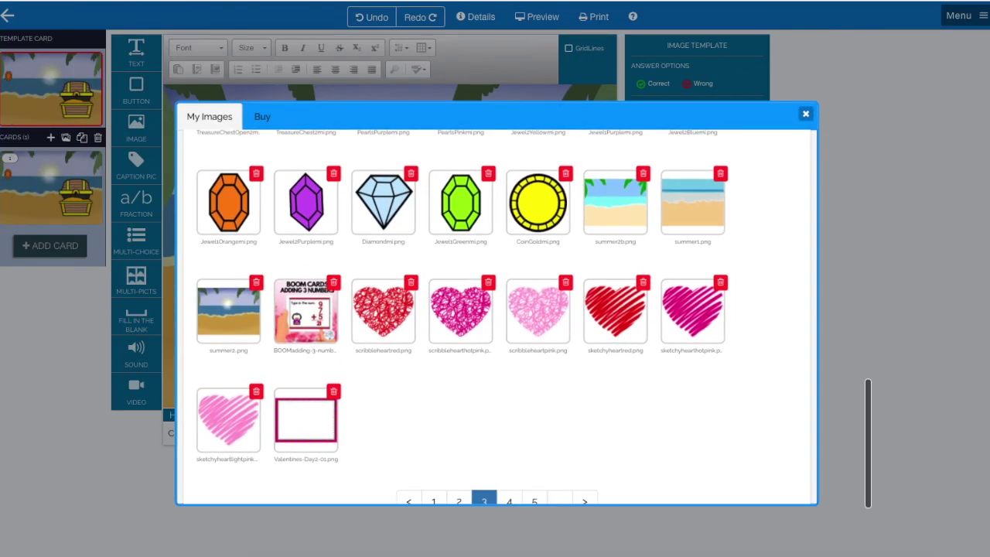
pyautogui.click(228, 201)
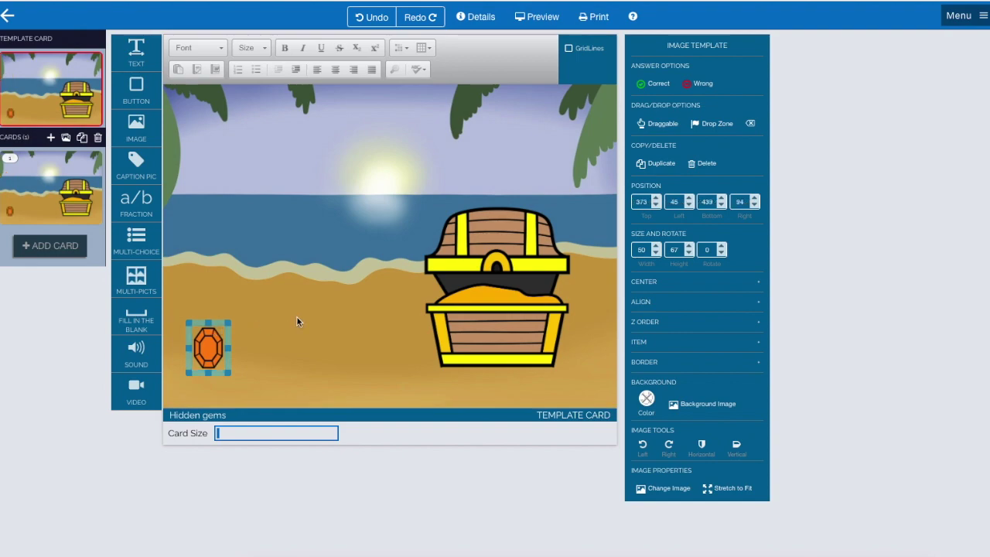
# Add the diamond image at a width of 50 beside the orange jewel and duplicate it twice on the sand
pyautogui.click(663, 488)
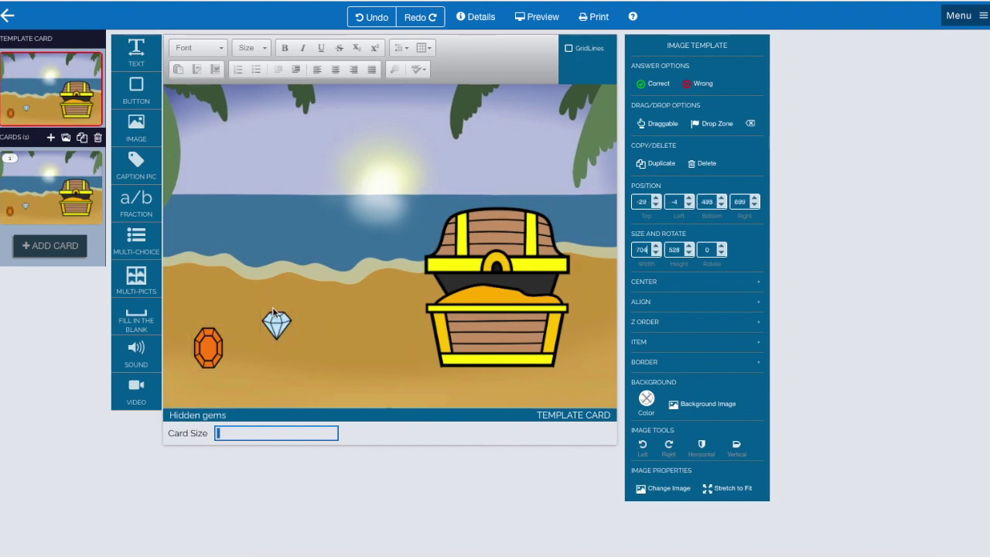
pyautogui.click(277, 321)
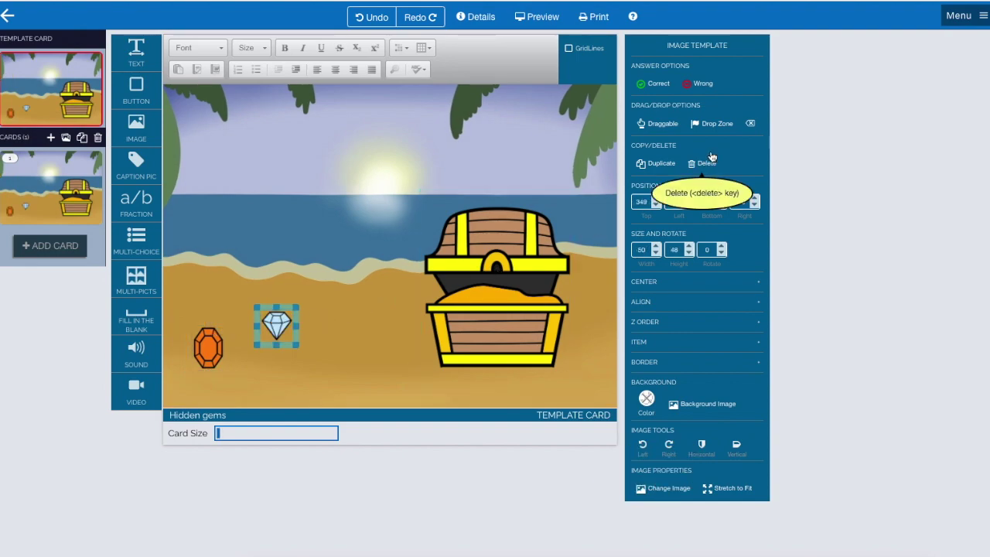
pyautogui.click(656, 163)
pyautogui.moveTo(291, 317); pyautogui.dragTo(257, 375)
pyautogui.click(664, 165)
# Duplicate the orange jewel and place the copy above and to the right of the original
pyautogui.click(208, 348)
pyautogui.hotkey('ctrl', 'd')
pyautogui.moveTo(213, 344); pyautogui.dragTo(237, 311)
# Add a blue jewel beside the diamonds at about 39 by 63, rotated 58 degrees, and duplicate it
pyautogui.moveTo(123, 123); pyautogui.dragTo(327, 307)
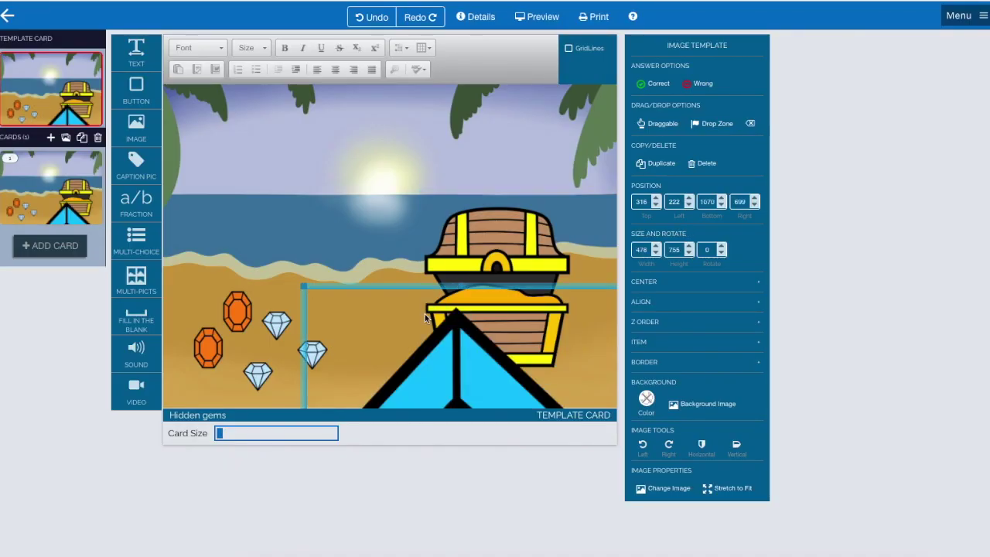
pyautogui.moveTo(305, 288); pyautogui.dragTo(309, 296)
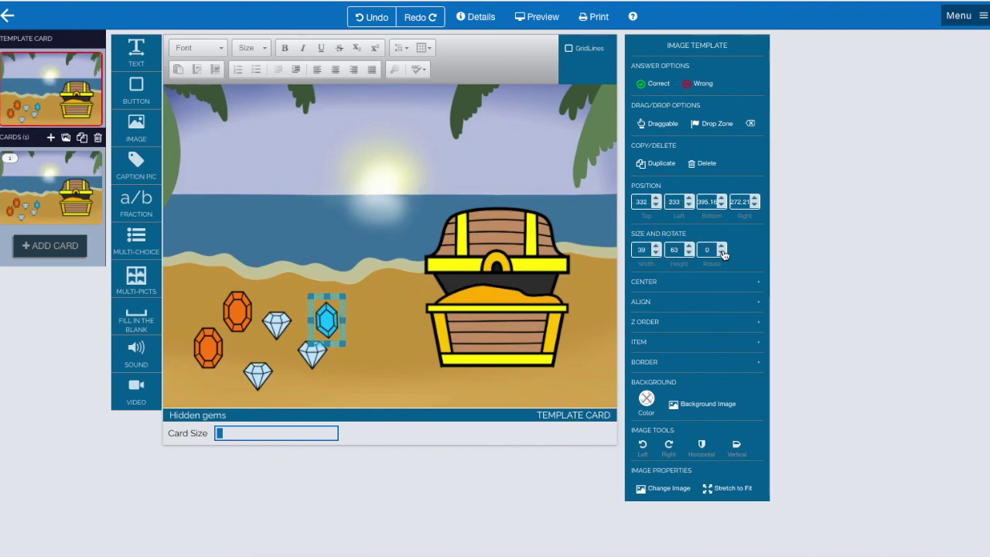
pyautogui.moveTo(721, 249); pyautogui.dragTo(721, 249)
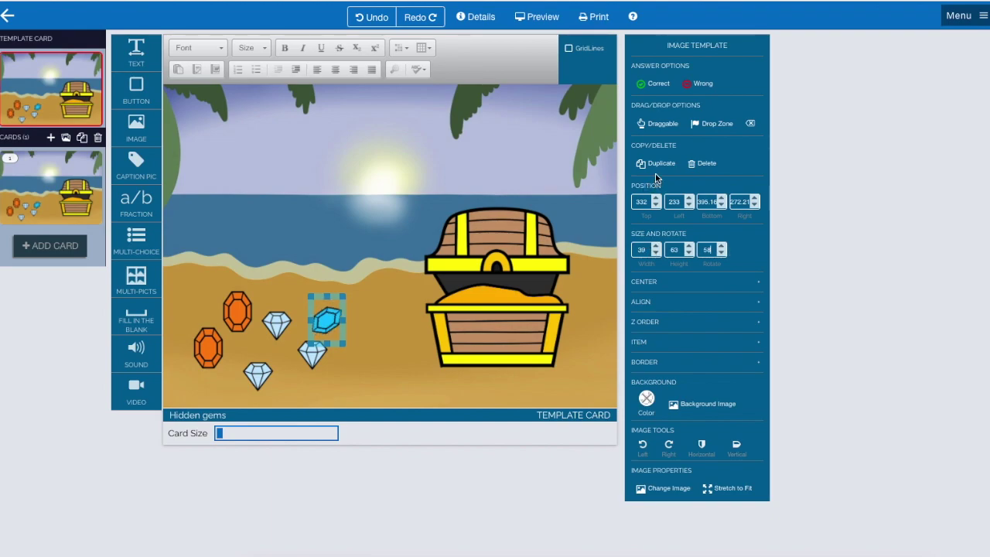
pyautogui.click(657, 164)
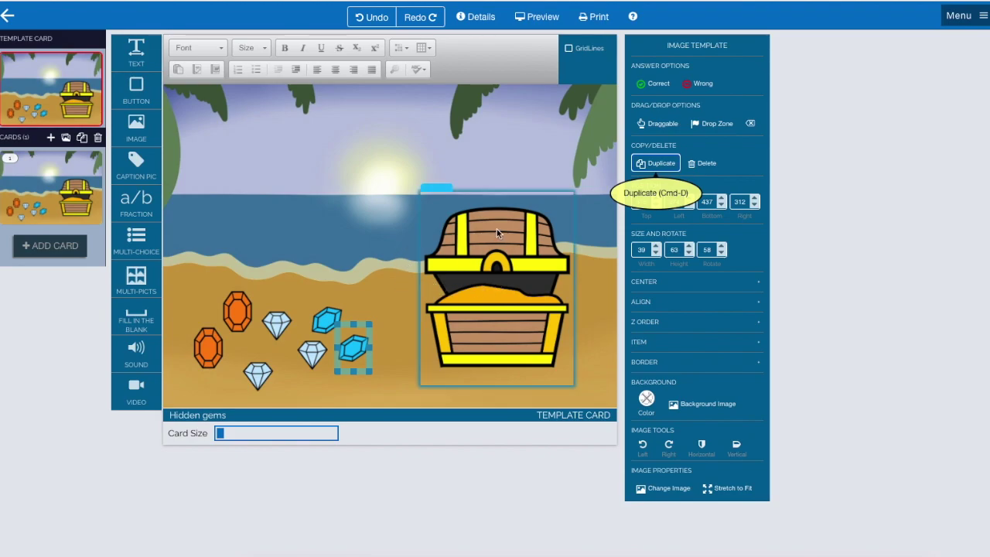
# Make the treasure chest a drop zone and set both orange jewels as draggable
pyautogui.click(441, 198)
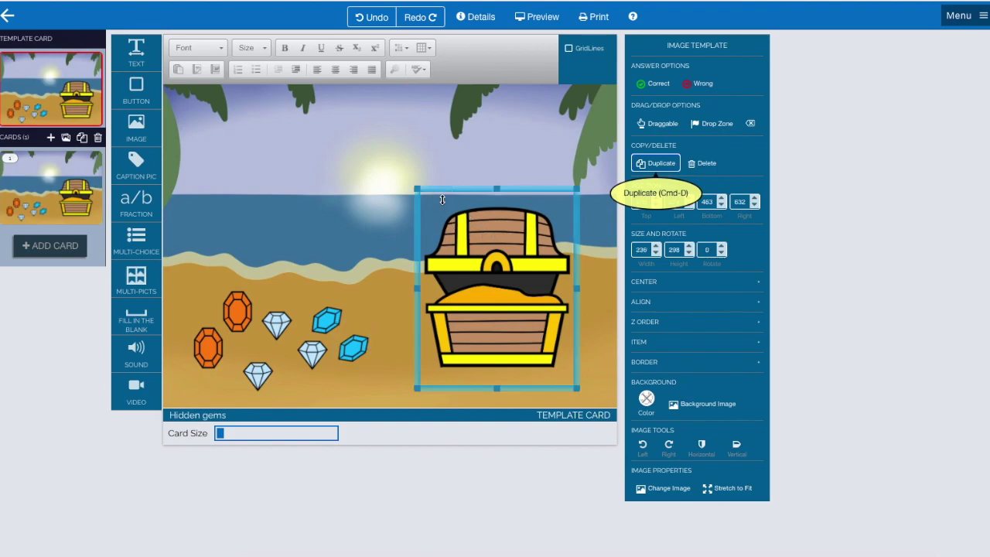
pyautogui.click(710, 126)
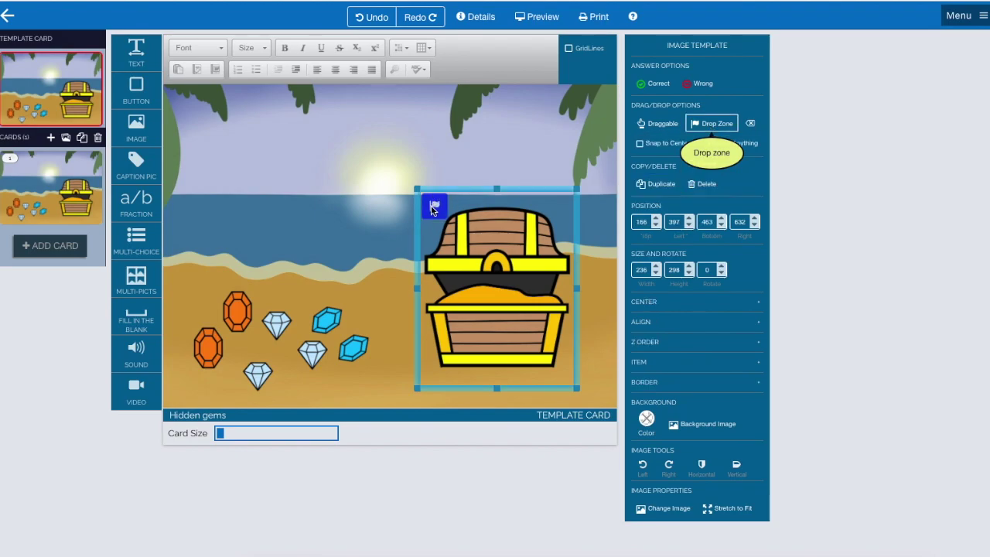
pyautogui.click(229, 306)
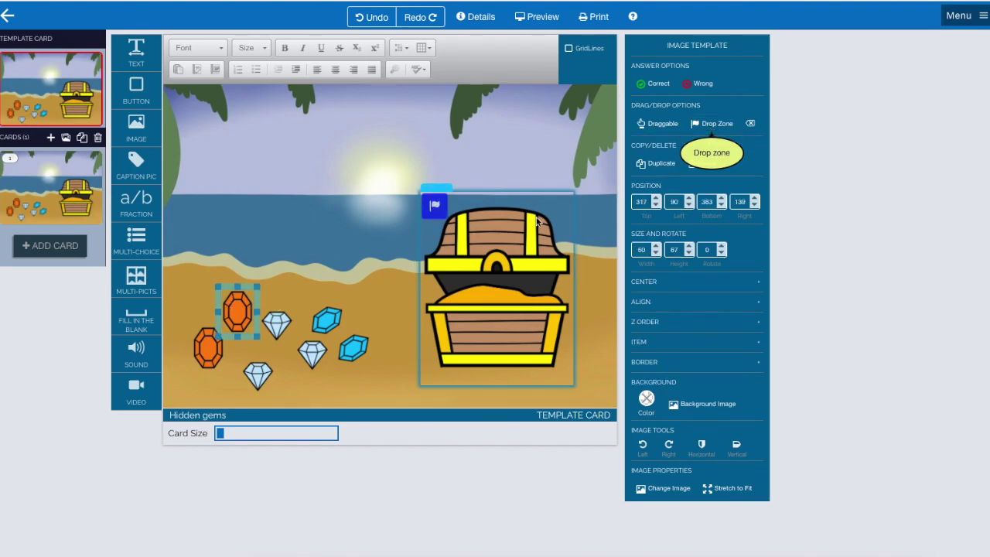
pyautogui.click(651, 127)
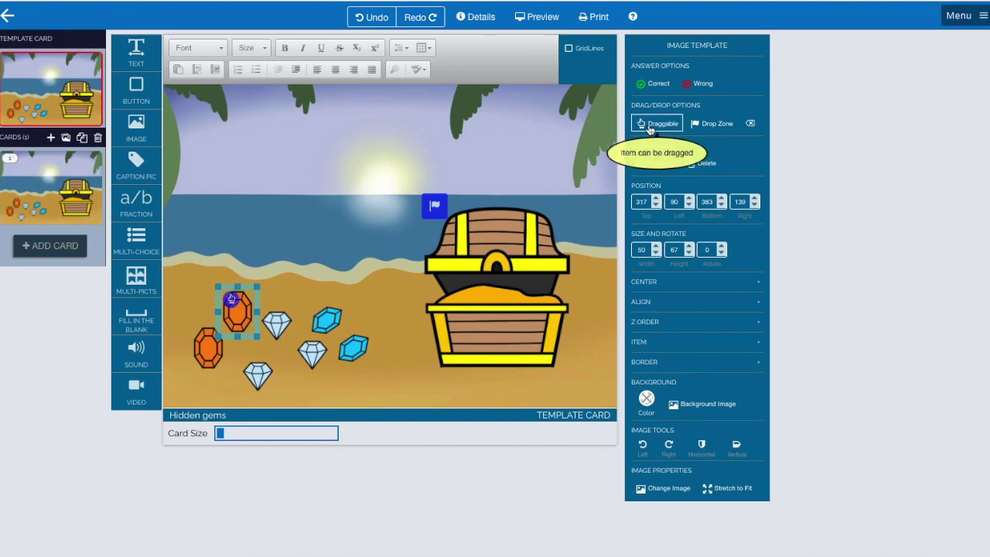
pyautogui.click(215, 345)
pyautogui.click(656, 124)
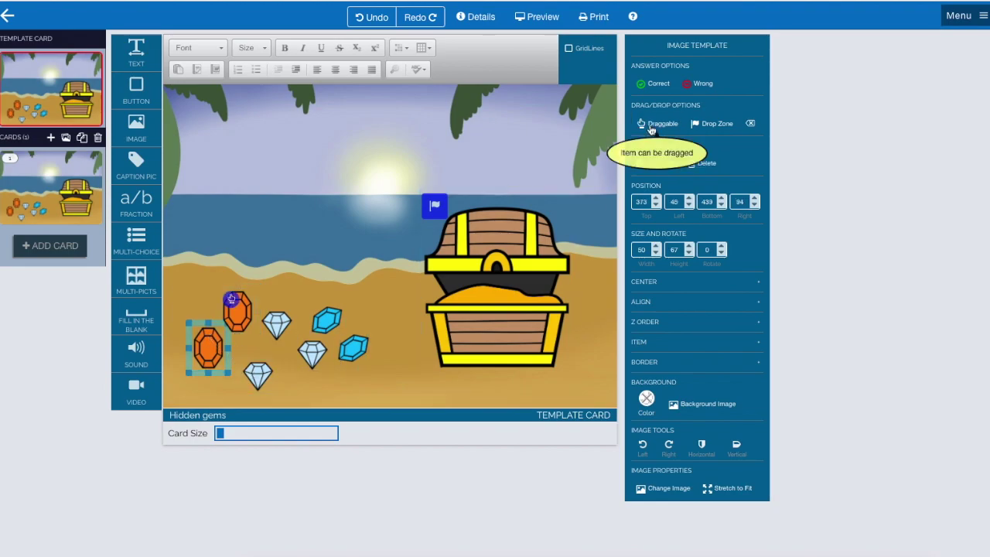
# Set the three diamonds and both blue jewels as draggable
pyautogui.click(258, 375)
pyautogui.click(656, 124)
pyautogui.click(276, 323)
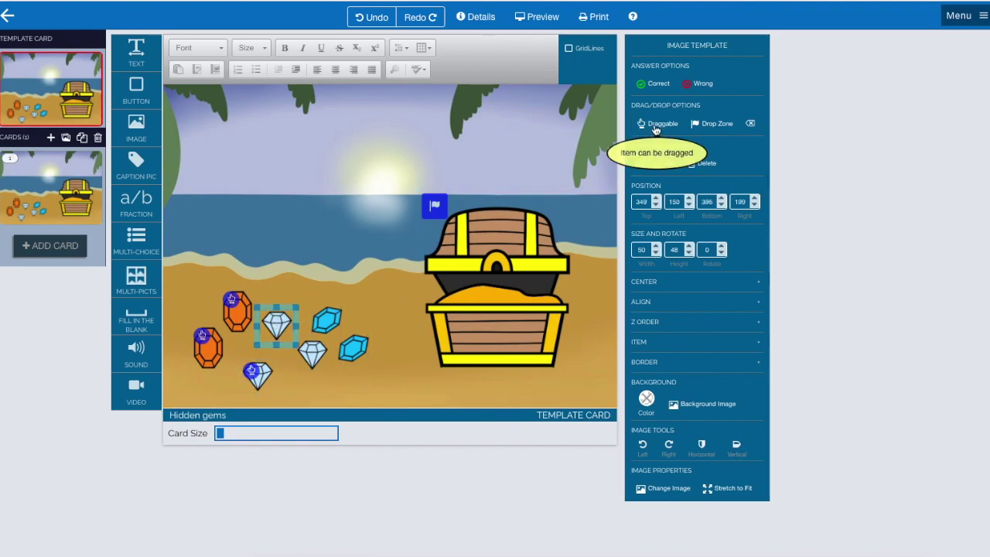
pyautogui.click(656, 124)
pyautogui.click(313, 353)
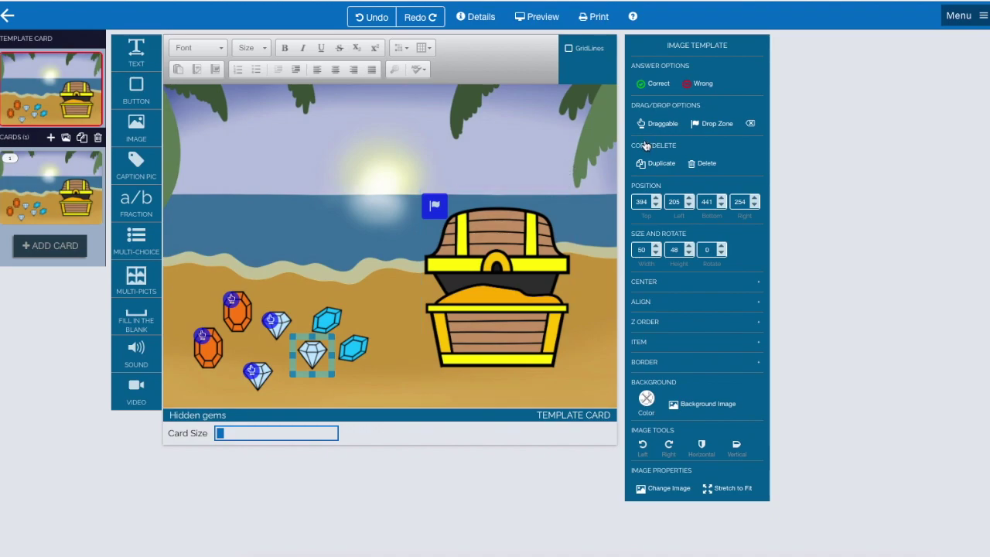
pyautogui.click(656, 124)
pyautogui.click(353, 348)
pyautogui.click(656, 124)
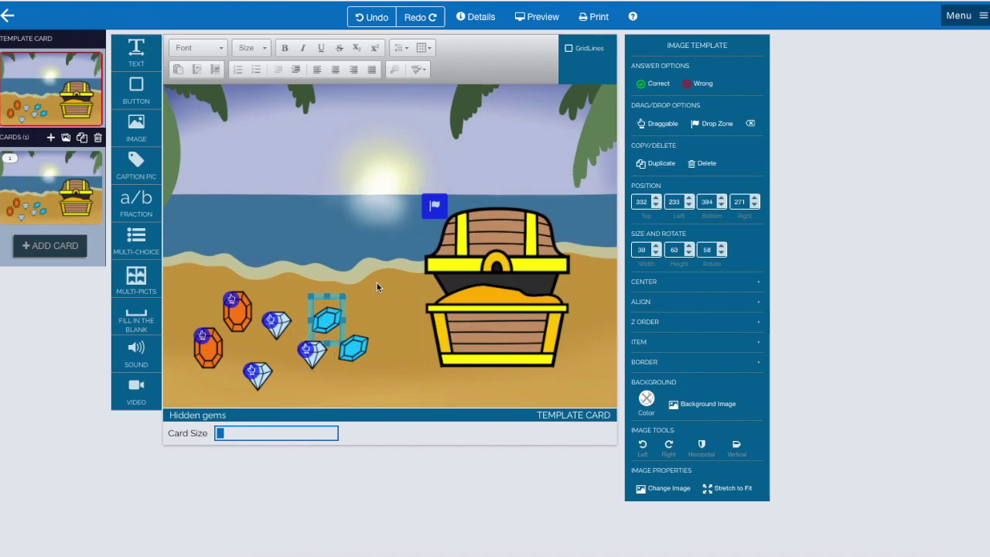
# Link the upper blue jewel to the treasure chest's drop zone and test dropping it into the chest in the preview
pyautogui.click(324, 311)
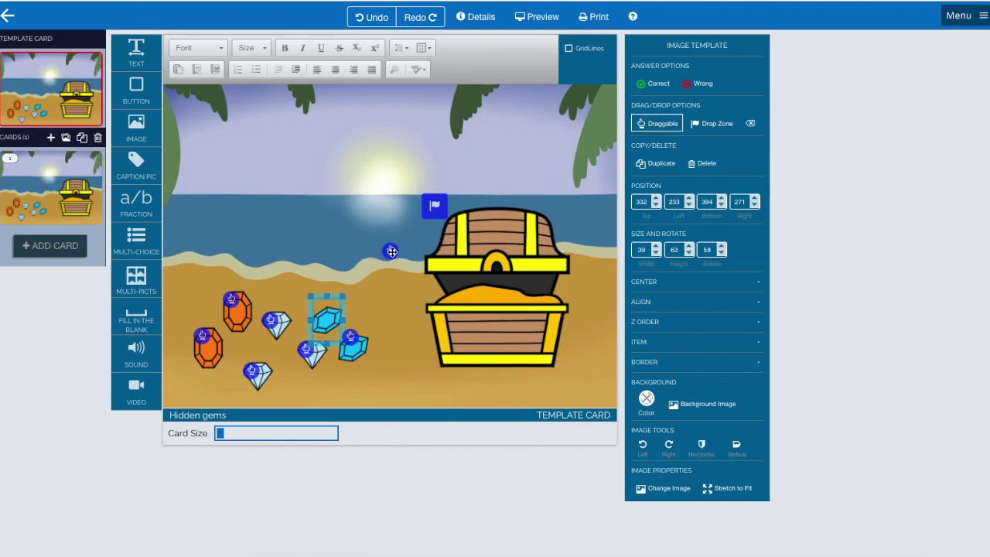
pyautogui.click(436, 213)
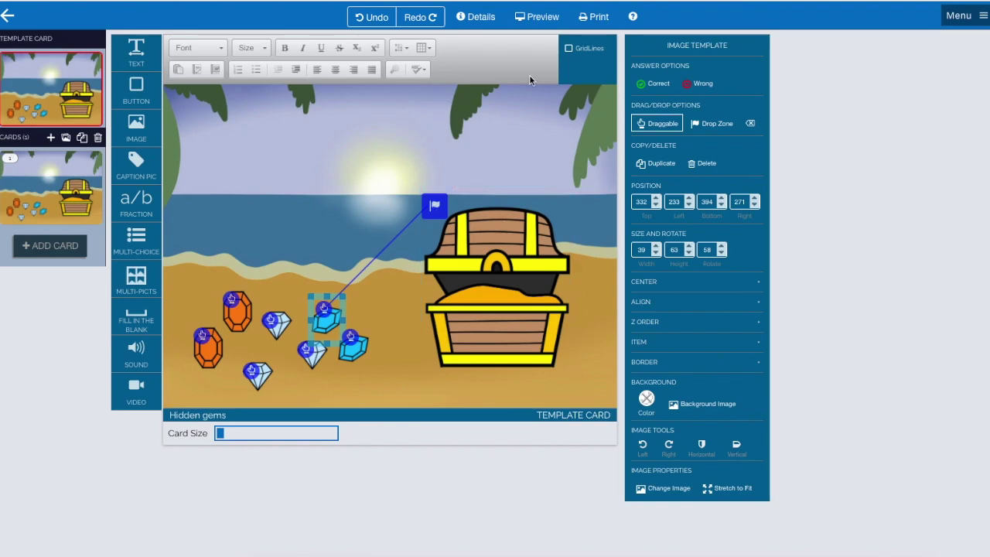
pyautogui.click(538, 17)
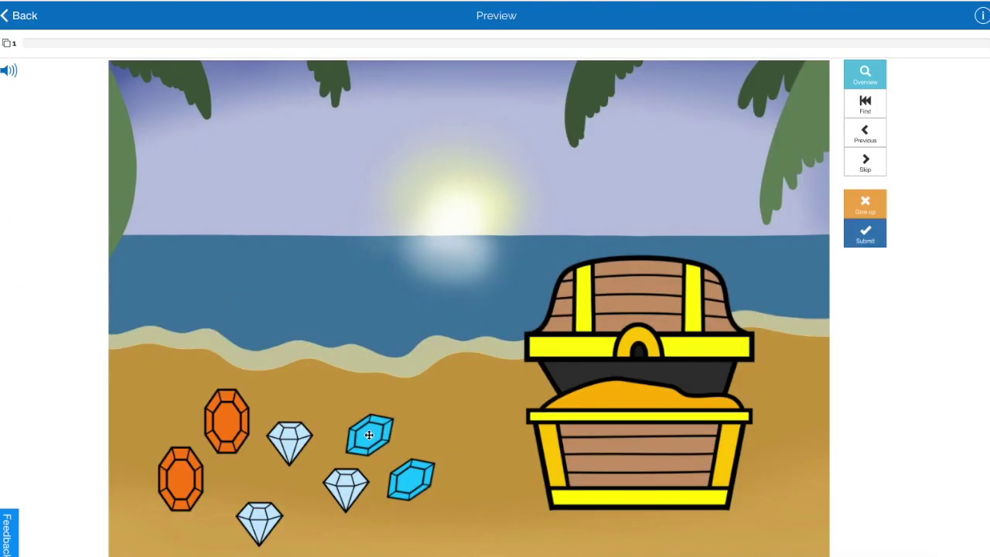
pyautogui.moveTo(369, 435); pyautogui.dragTo(623, 366)
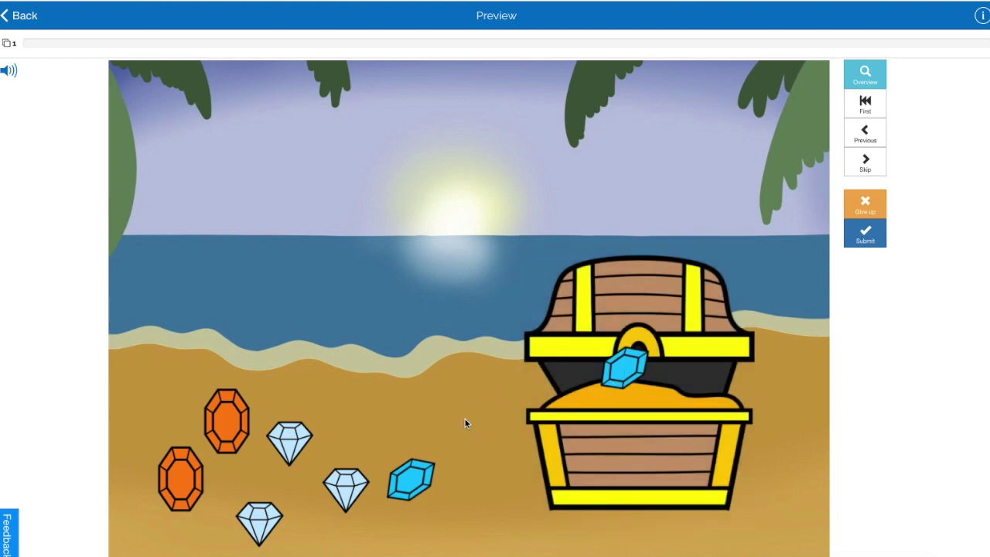
pyautogui.click(23, 17)
# Link both orange jewels to the treasure chest's drop zone and set its requirement to Exactly 2
pyautogui.click(533, 310)
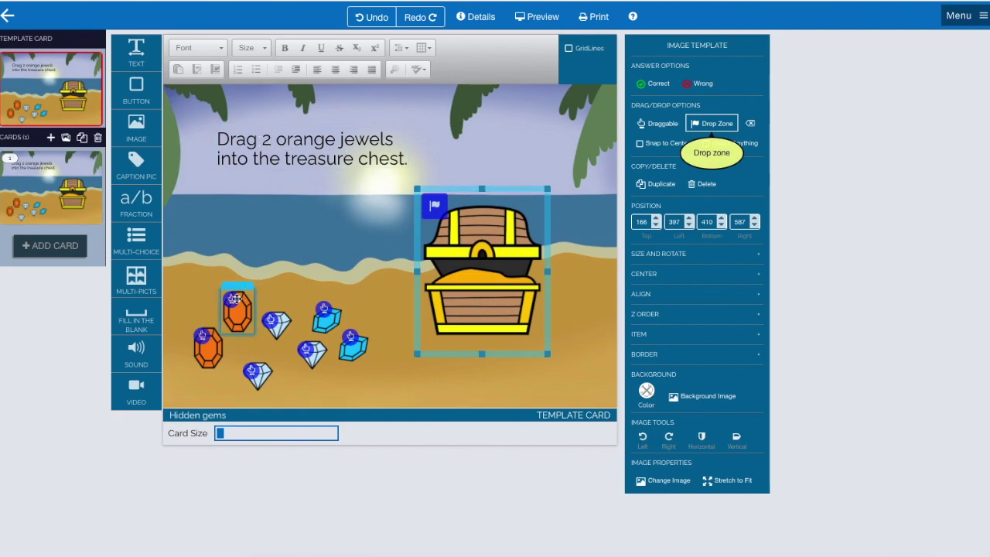
pyautogui.moveTo(239, 298); pyautogui.dragTo(434, 208)
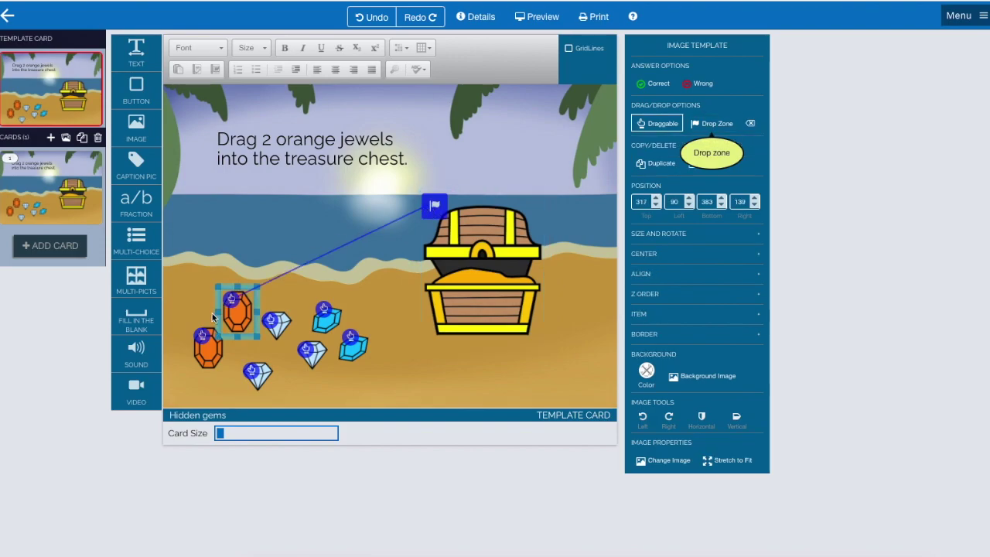
pyautogui.moveTo(284, 296); pyautogui.dragTo(428, 206)
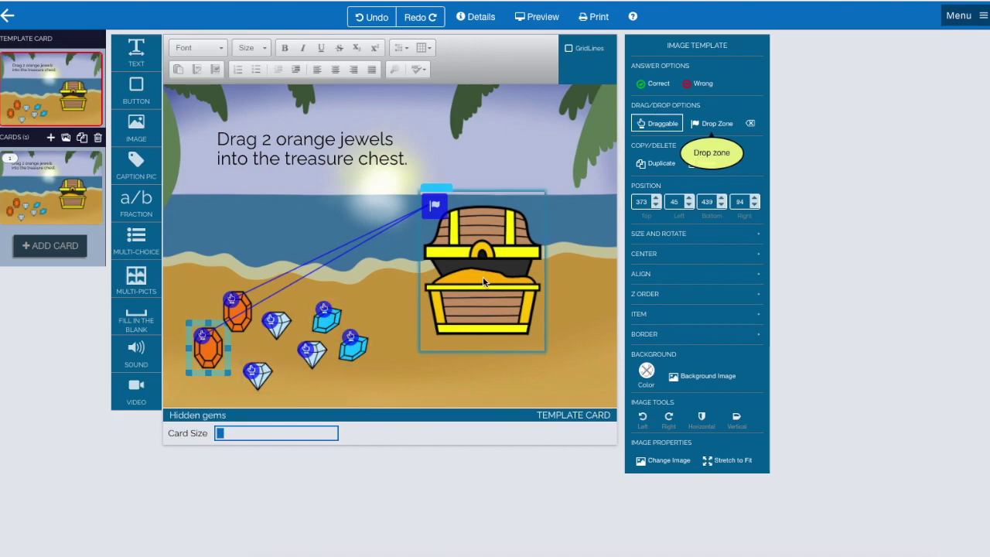
pyautogui.click(437, 207)
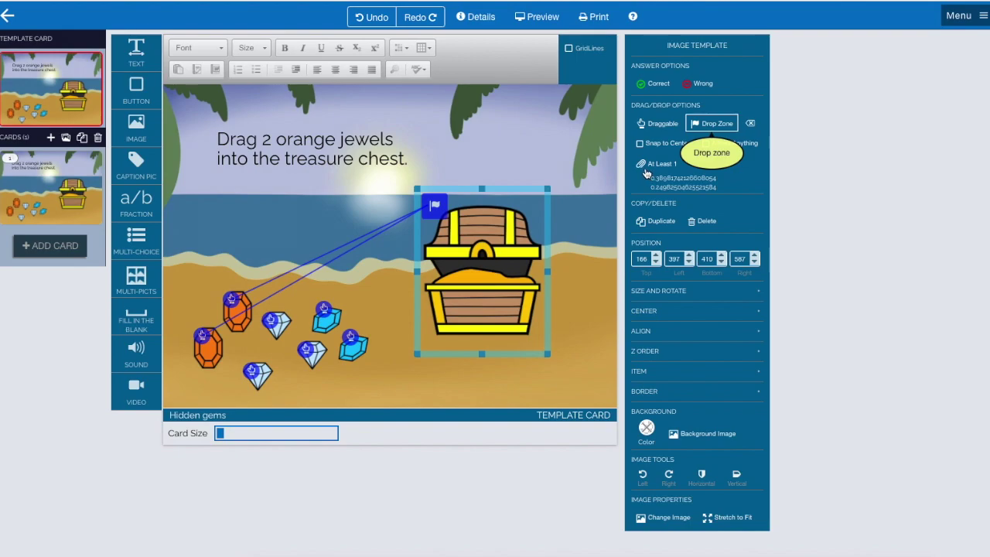
pyautogui.click(662, 164)
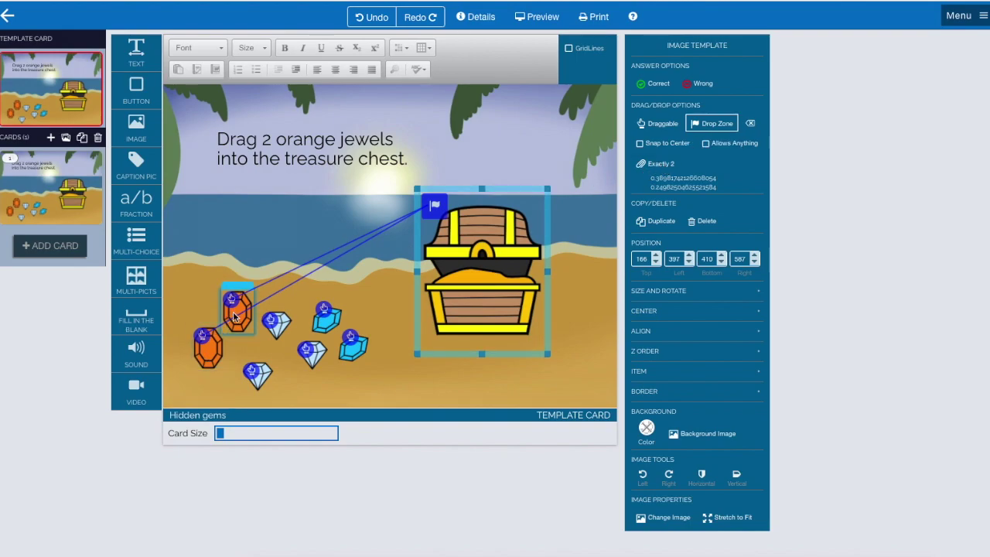
# Duplicate the treasure chest and place the copy over the instruction text
pyautogui.click(494, 134)
pyautogui.click(485, 212)
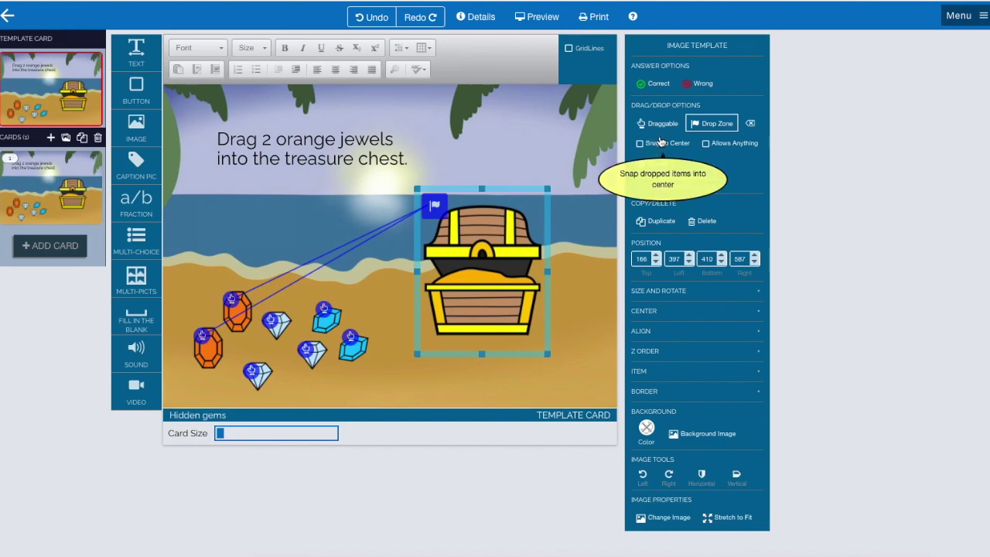
pyautogui.click(667, 223)
pyautogui.moveTo(478, 233); pyautogui.dragTo(308, 138)
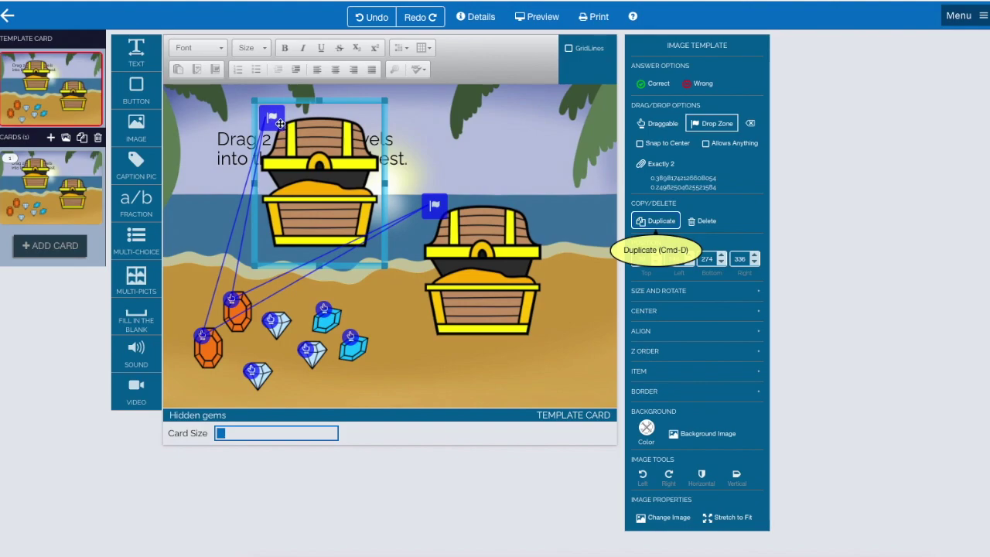
# Clear the copied chest's jewel links and drop zone setting, and shift it slightly left
pyautogui.click(750, 124)
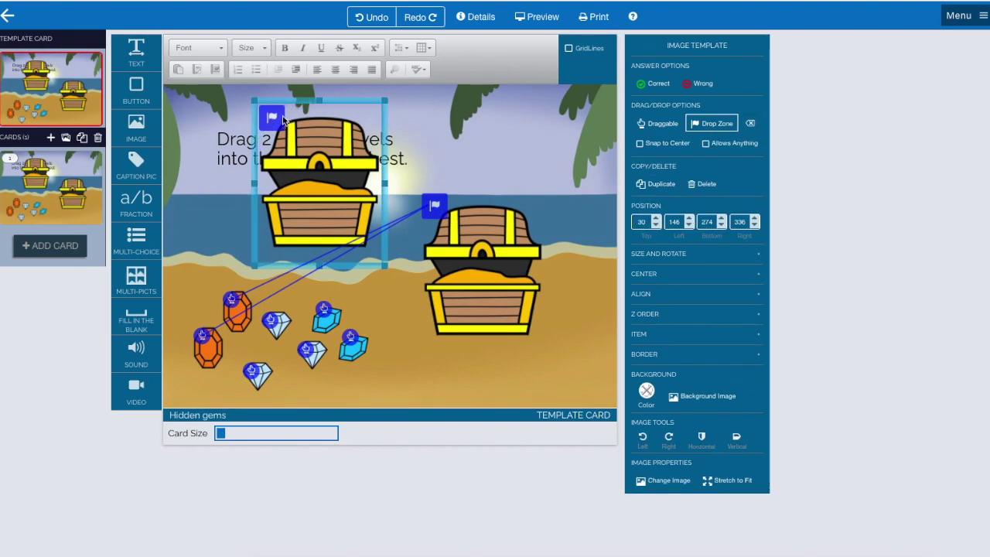
pyautogui.click(751, 123)
pyautogui.moveTo(346, 148); pyautogui.dragTo(301, 144)
# Shrink the original drop zone chest to about 168 by 173 and nudge it slightly left
pyautogui.click(482, 252)
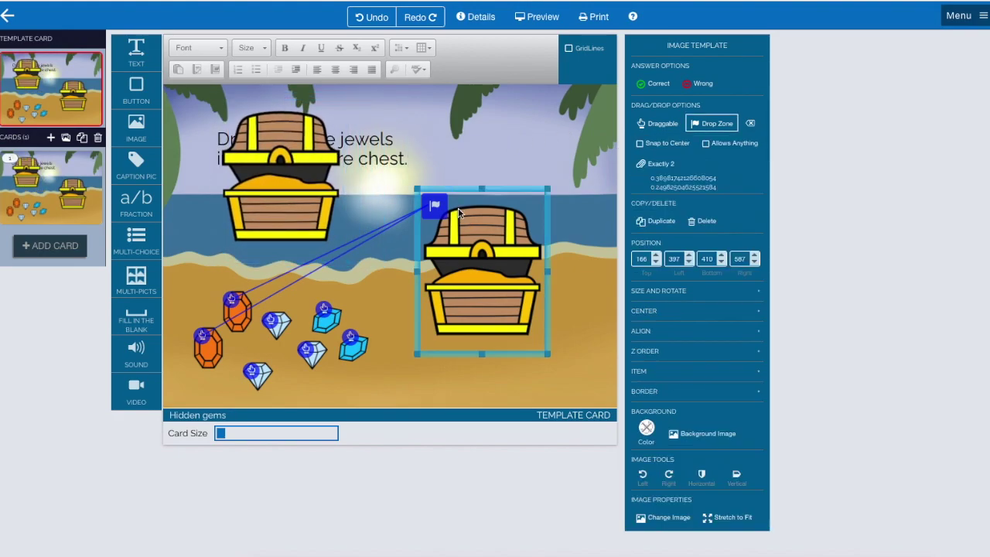
pyautogui.moveTo(419, 351); pyautogui.dragTo(431, 308)
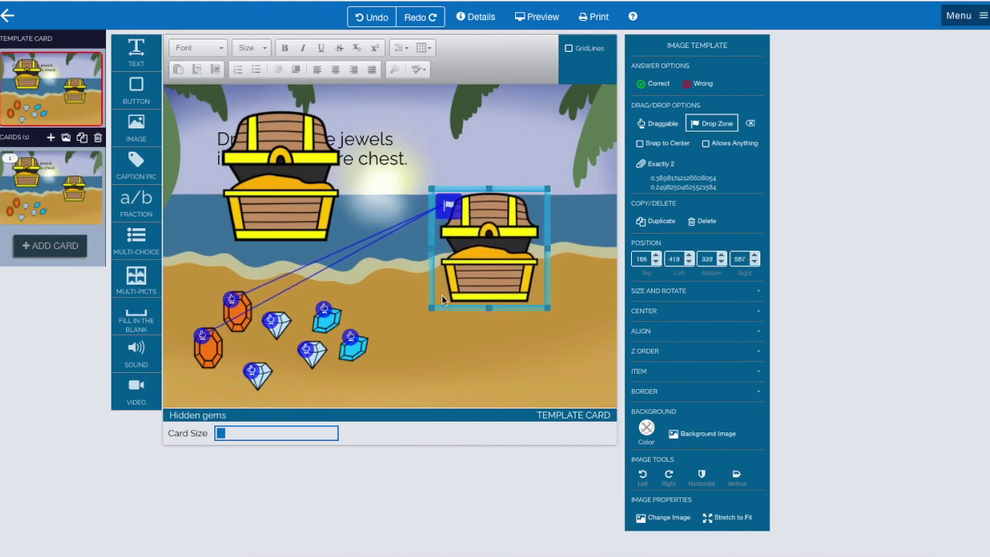
pyautogui.moveTo(476, 263); pyautogui.dragTo(468, 264)
# Cover the drop zone chest with the plain copy, enlarge the copy to about 223 by 286 and set it as draggable
pyautogui.click(310, 222)
pyautogui.moveTo(310, 222); pyautogui.dragTo(483, 271)
pyautogui.moveTo(417, 334); pyautogui.dragTo(408, 347)
pyautogui.moveTo(545, 167); pyautogui.dragTo(559, 157)
pyautogui.moveTo(506, 220); pyautogui.dragTo(499, 219)
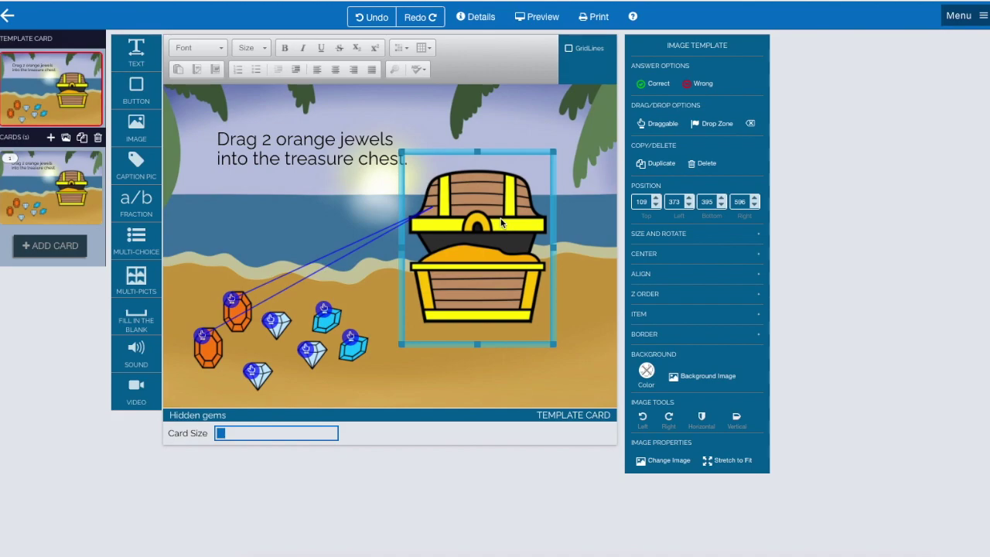
pyautogui.click(637, 128)
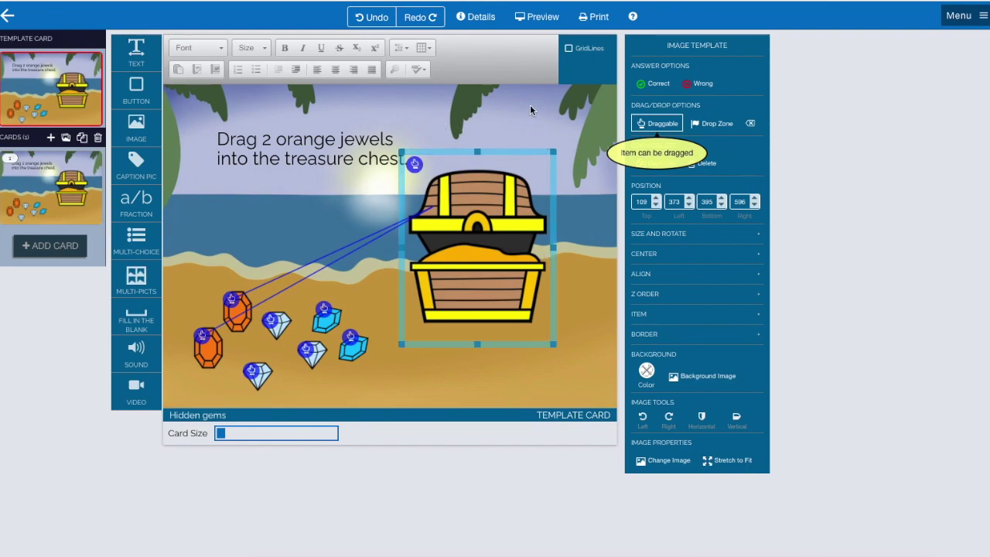
# Preview the card, drop both orange jewels into the chest, submit the answer and return to the editor
pyautogui.click(542, 16)
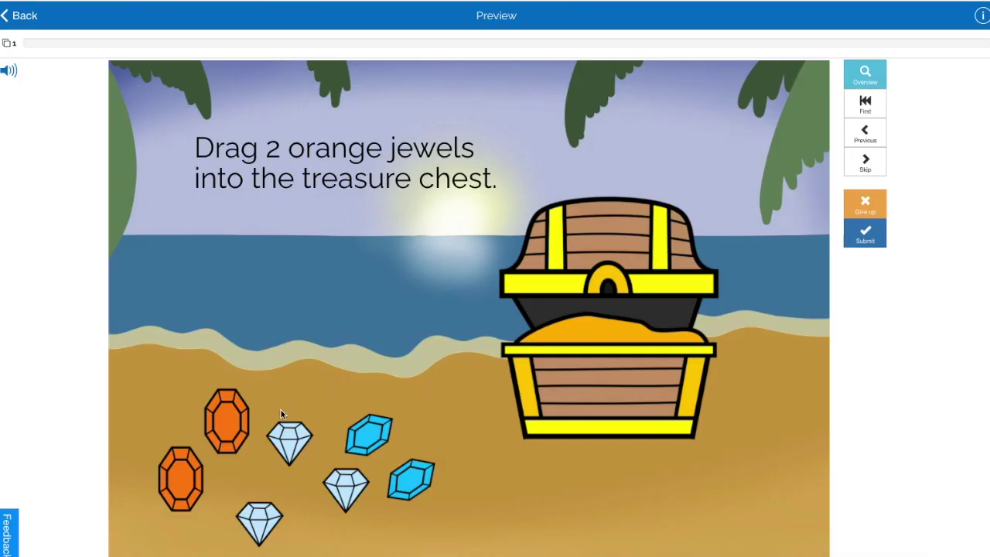
pyautogui.moveTo(224, 416); pyautogui.dragTo(598, 296)
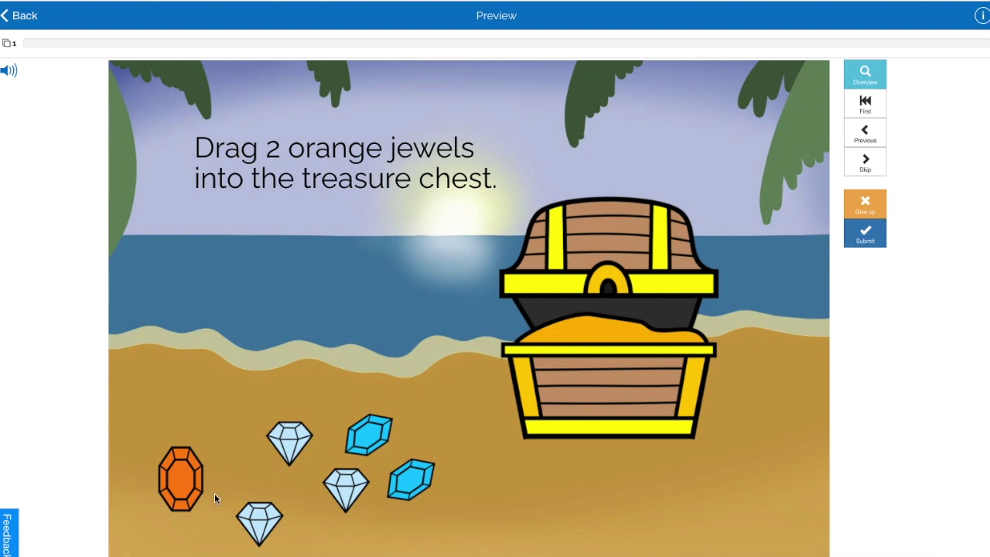
pyautogui.moveTo(181, 479); pyautogui.dragTo(603, 310)
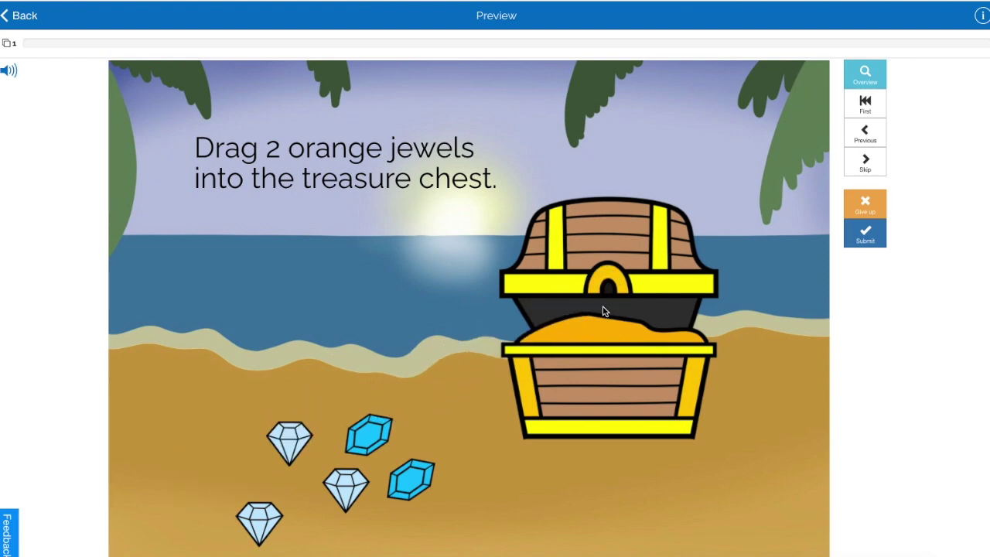
pyautogui.click(864, 236)
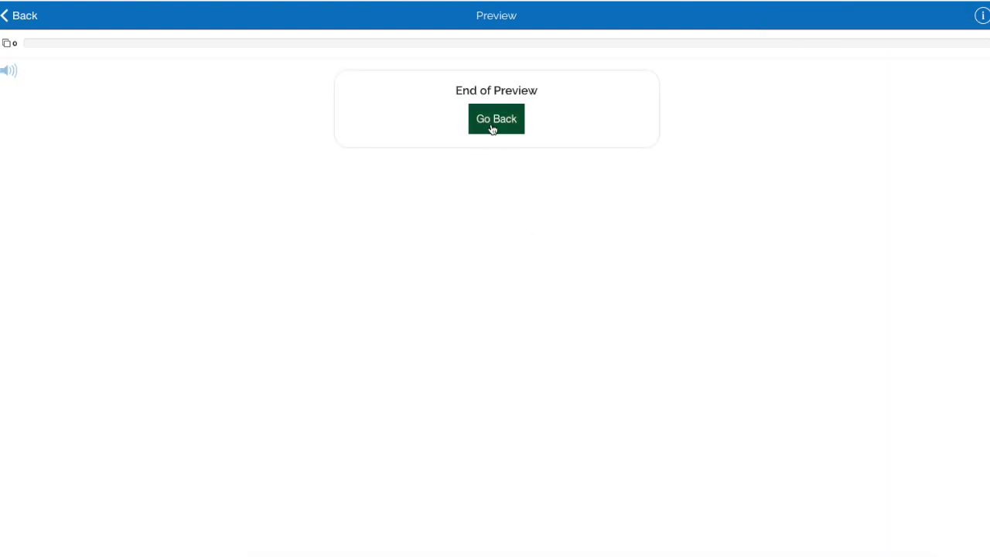
pyautogui.click(492, 127)
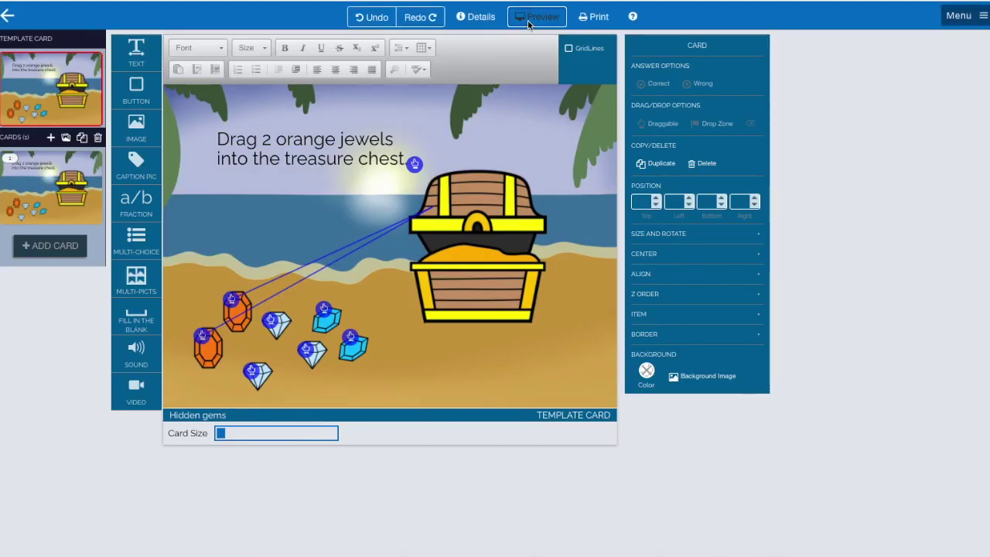
# Preview the card again, submitting first with both blue jewels in the chest and then with both orange jewels
pyautogui.click(528, 22)
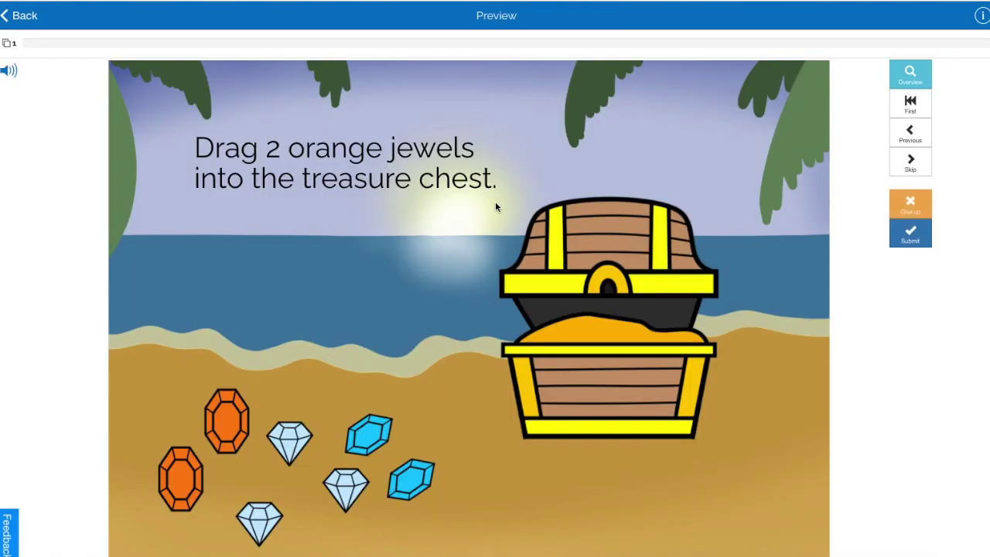
pyautogui.moveTo(360, 440); pyautogui.dragTo(584, 323)
pyautogui.moveTo(430, 466); pyautogui.dragTo(600, 303)
pyautogui.click(865, 233)
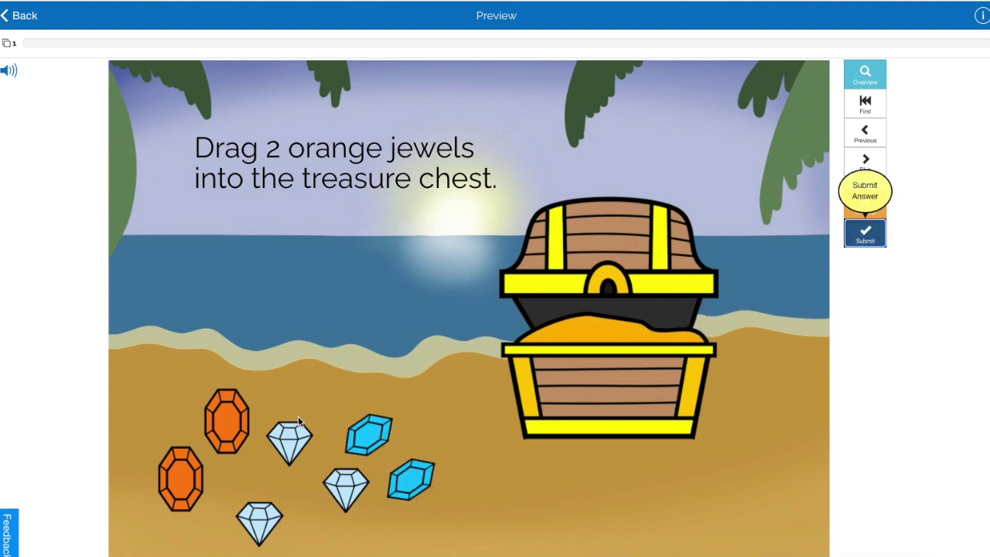
pyautogui.moveTo(236, 427); pyautogui.dragTo(593, 314)
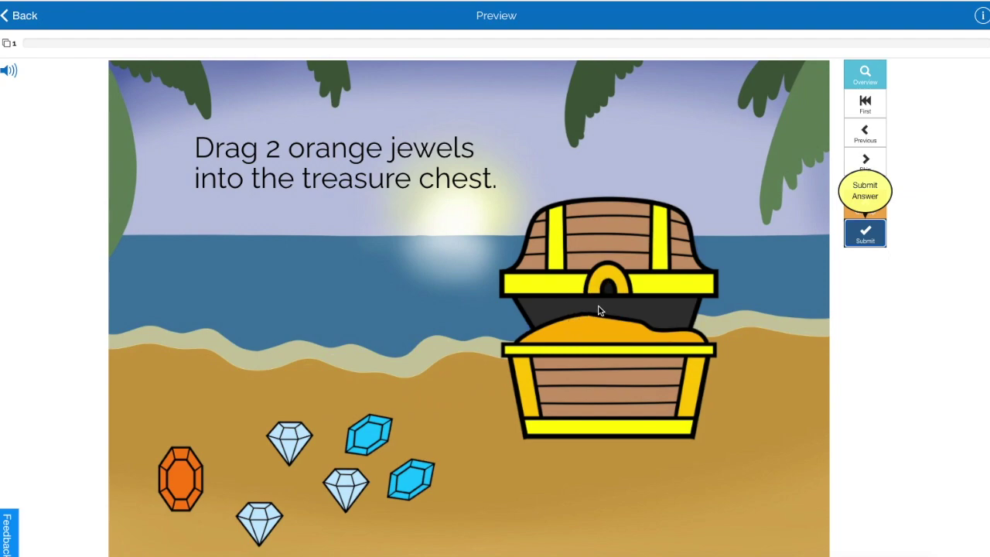
pyautogui.moveTo(178, 476); pyautogui.dragTo(595, 308)
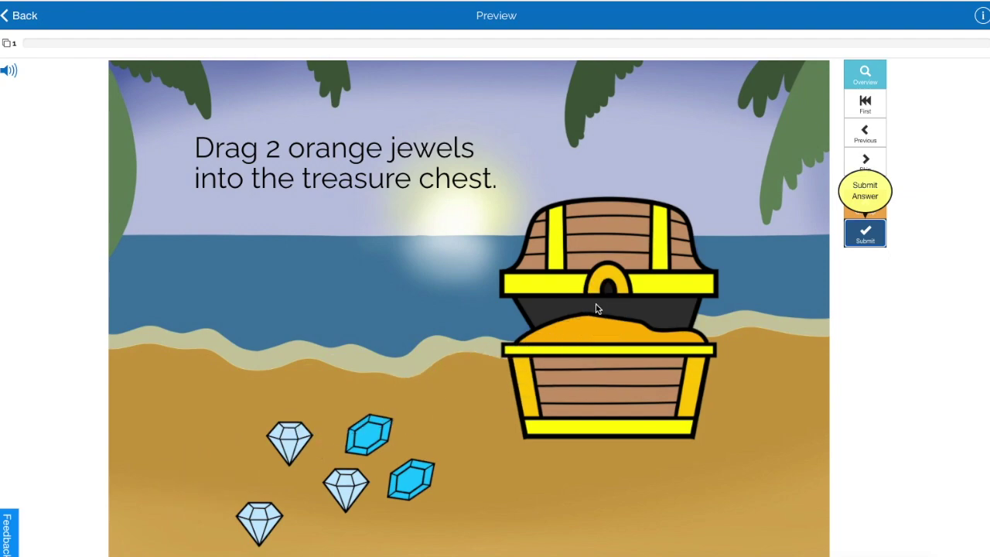
pyautogui.click(865, 232)
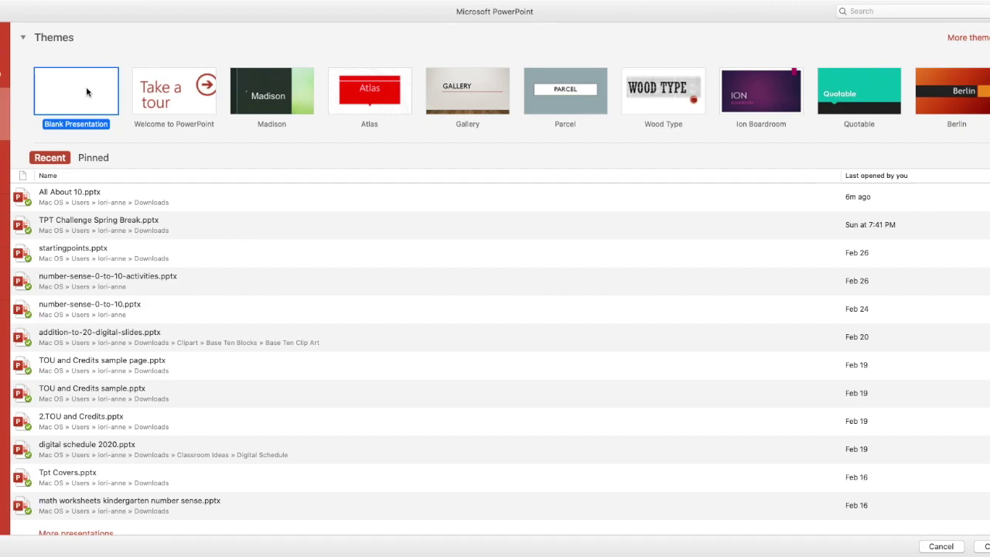
# Switch to PowerPoint, create a blank presentation and set its slide size to Standard (4:3)
pyautogui.click(985, 545)
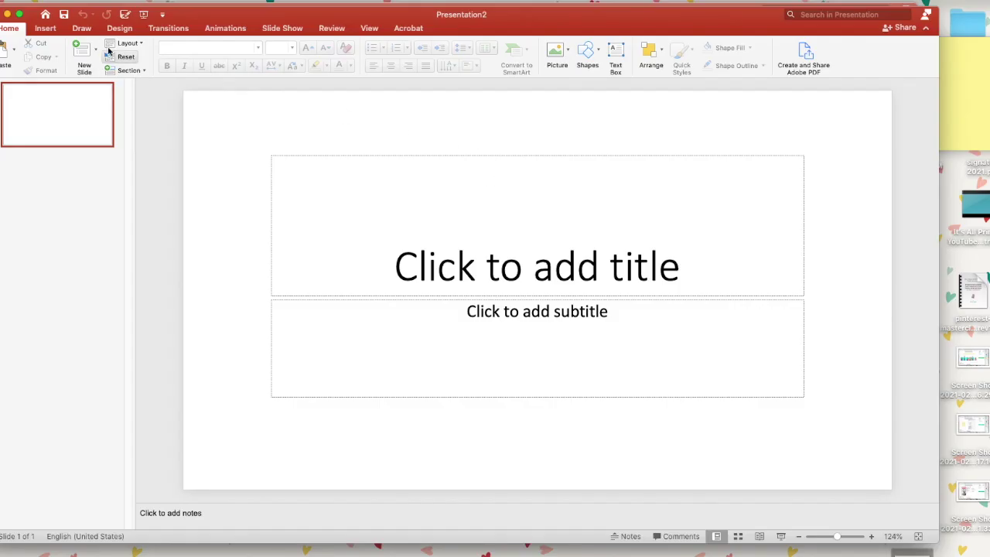
pyautogui.click(119, 28)
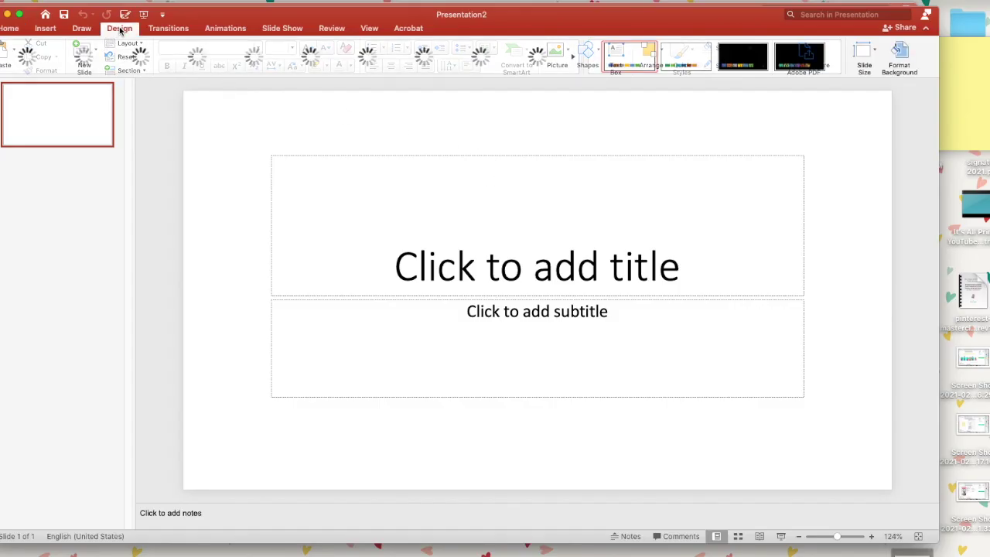
pyautogui.click(868, 52)
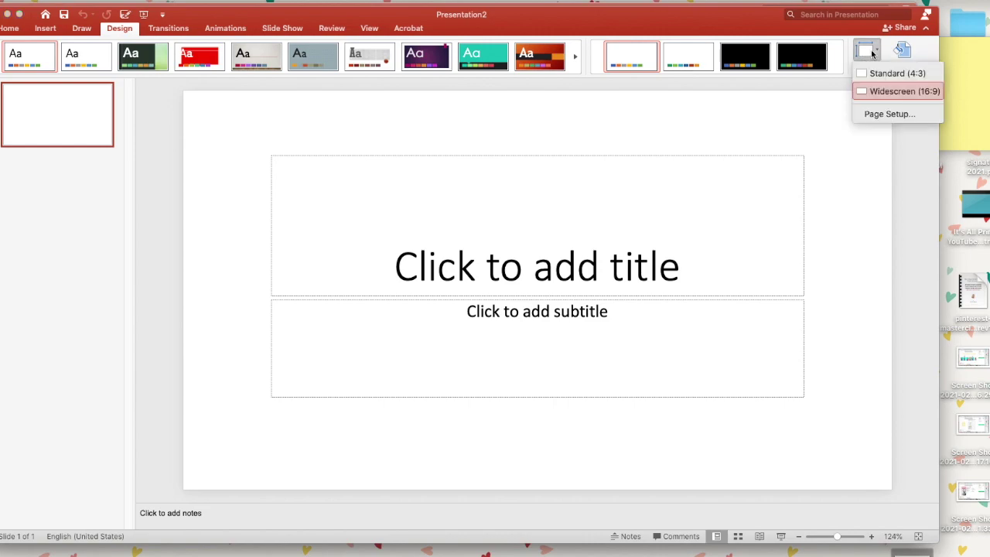
pyautogui.click(889, 73)
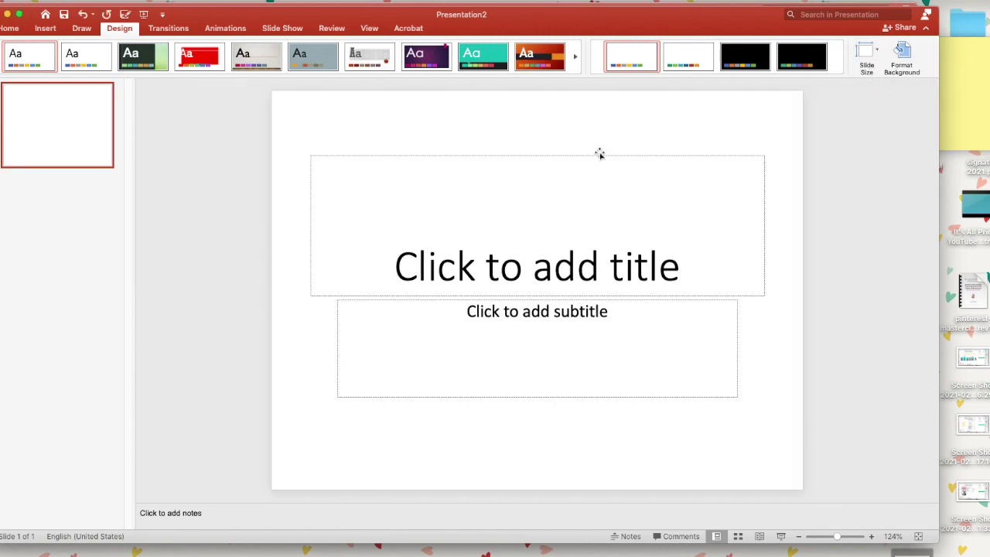
# Delete the title and subtitle placeholders from the slide
pyautogui.click(600, 154)
pyautogui.click(599, 155)
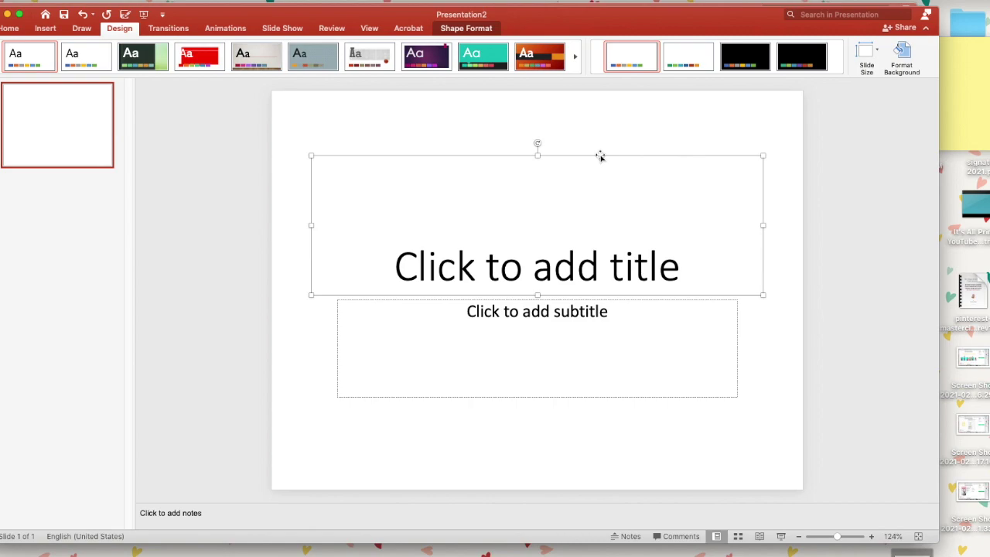
pyautogui.press('Delete')
pyautogui.click(546, 300)
pyautogui.press('Delete')
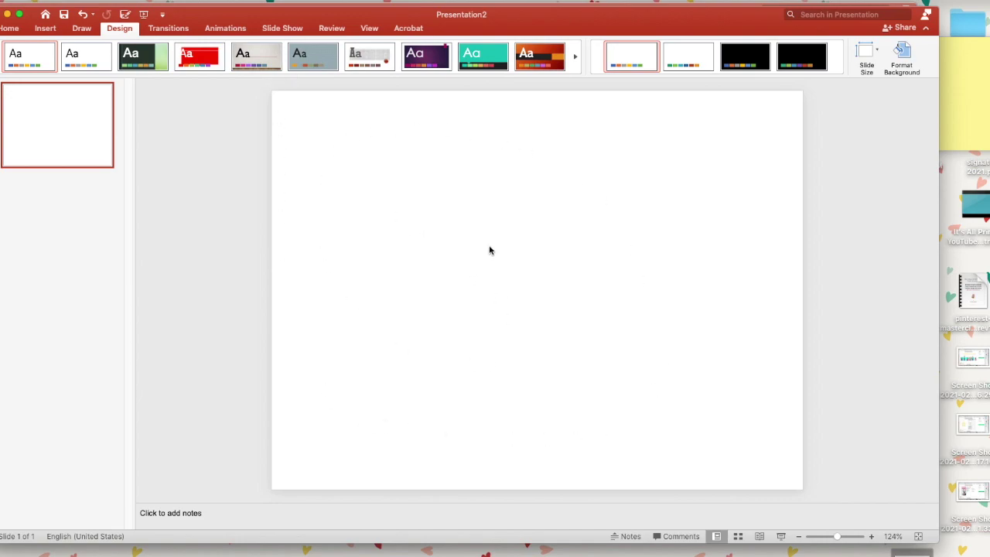
# Fill the slide background with the picture spring background.PNG from the PNG color folder
pyautogui.click(902, 52)
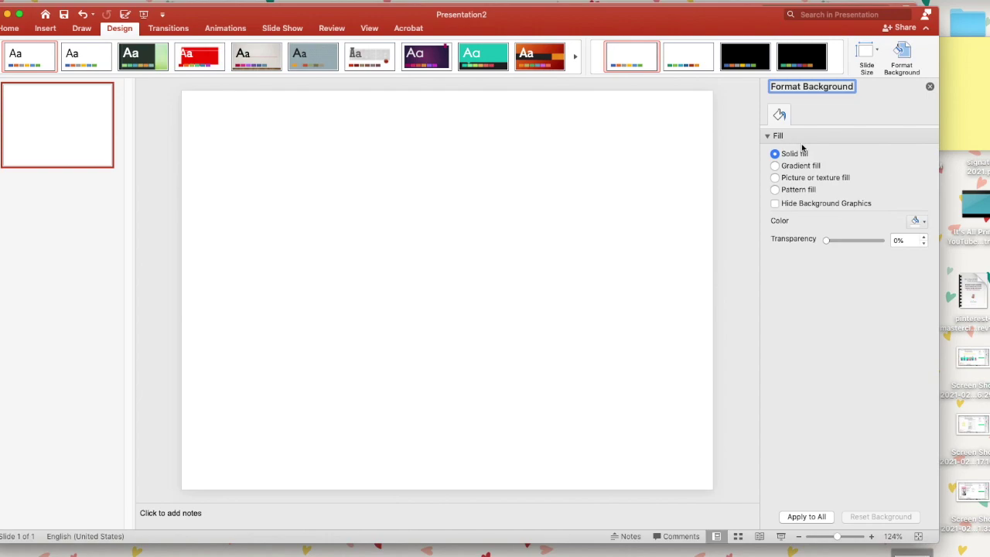
pyautogui.click(731, 235)
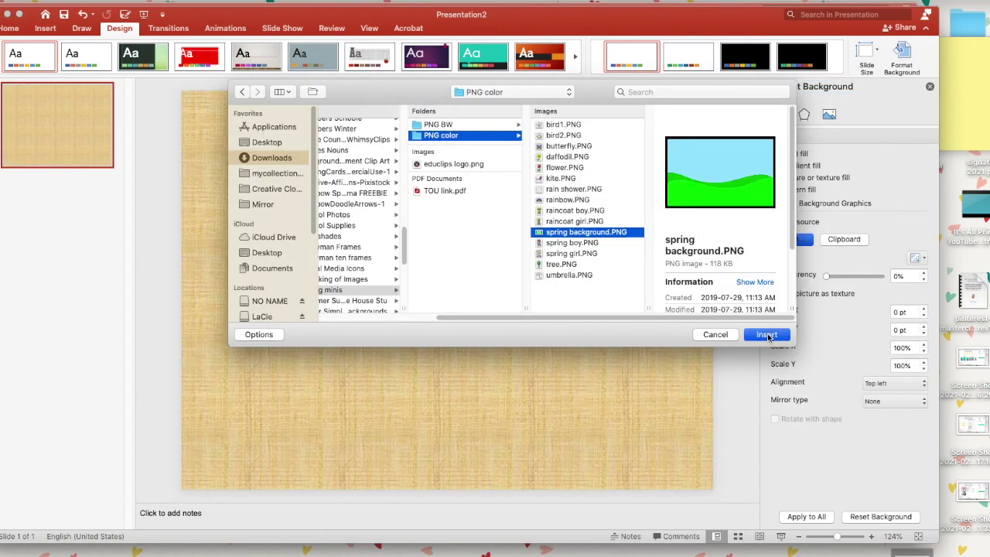
pyautogui.click(767, 333)
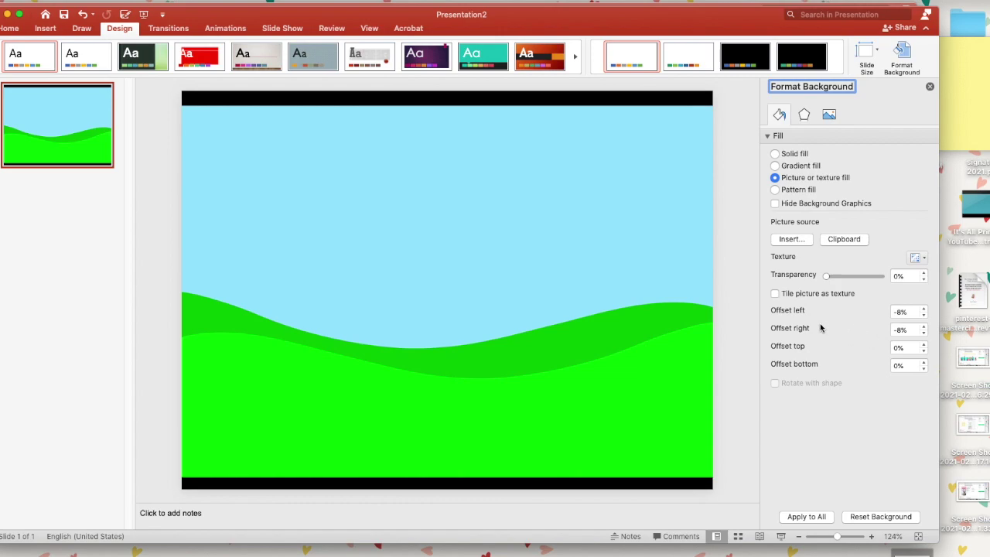
# Set both the left and right offsets of the background picture to 0%
pyautogui.click(925, 309)
pyautogui.click(924, 308)
pyautogui.click(925, 309)
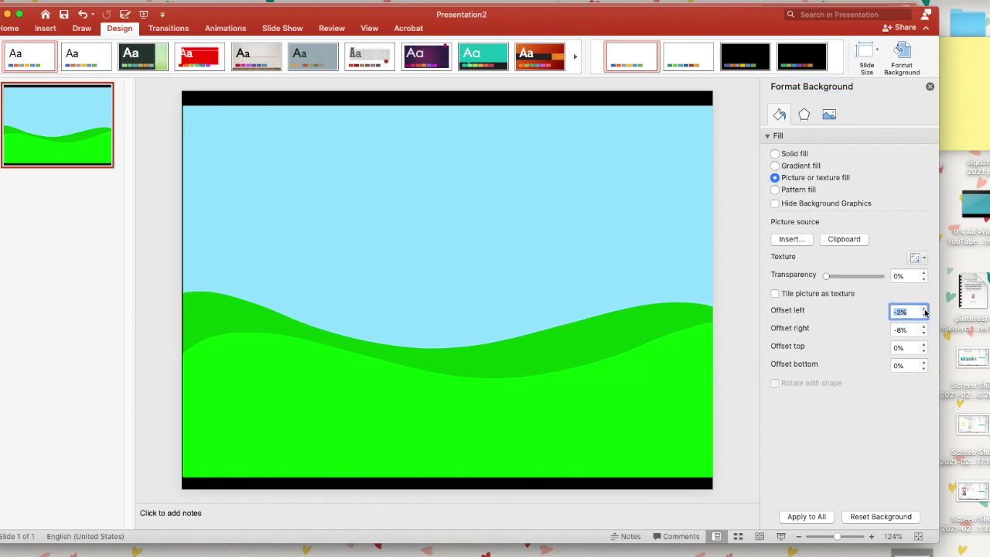
pyautogui.click(925, 309)
pyautogui.click(924, 328)
pyautogui.click(924, 327)
pyautogui.click(924, 327)
pyautogui.click(925, 328)
pyautogui.click(925, 328)
pyautogui.click(925, 327)
pyautogui.click(925, 327)
pyautogui.click(924, 328)
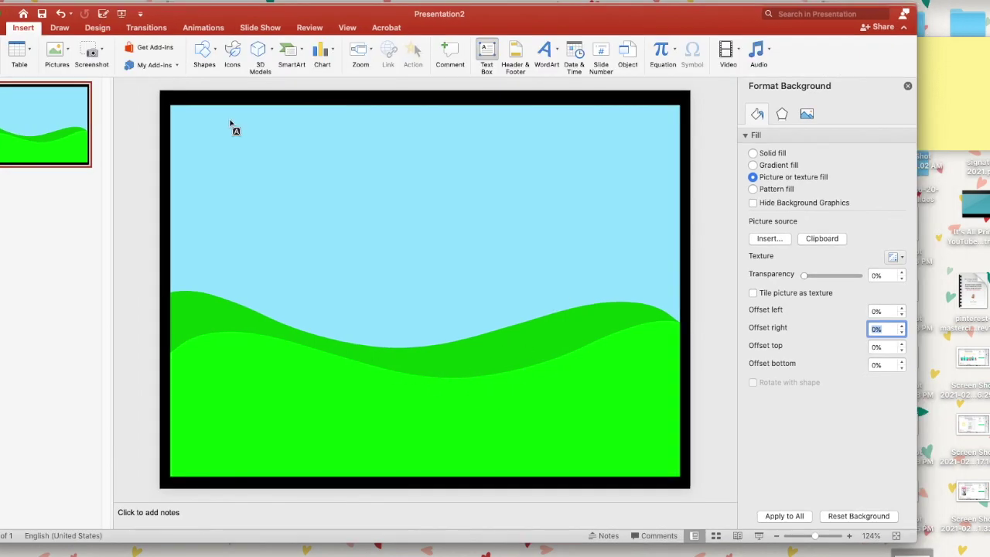
# Add a text box in the sky reading "Find the hidden picture by solving the addition number sentences." in KG Blank Space Sketch
pyautogui.moveTo(233, 121); pyautogui.dragTo(599, 204)
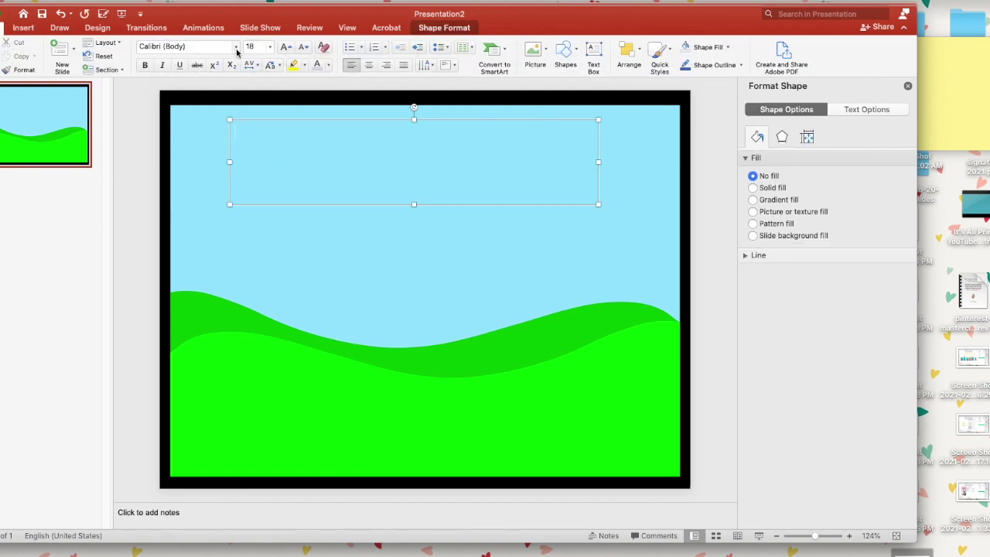
pyautogui.click(236, 47)
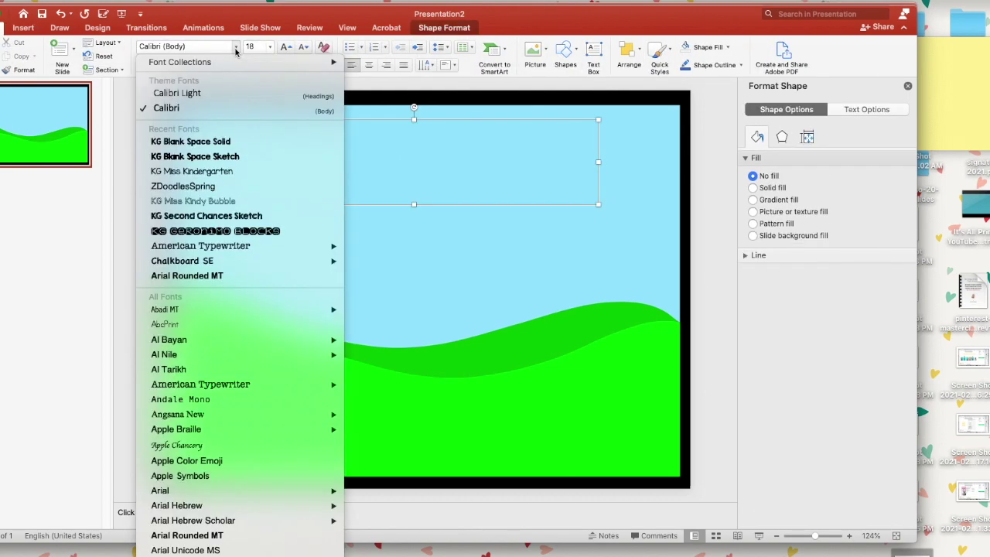
pyautogui.click(229, 158)
pyautogui.write('Find the hidden pict')
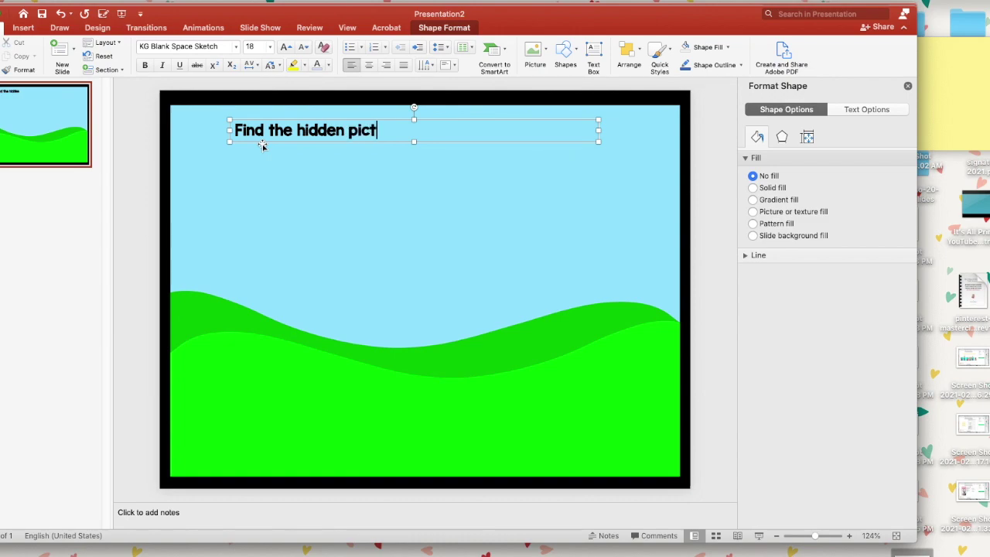
pyautogui.write('ure by solving the addition numb')
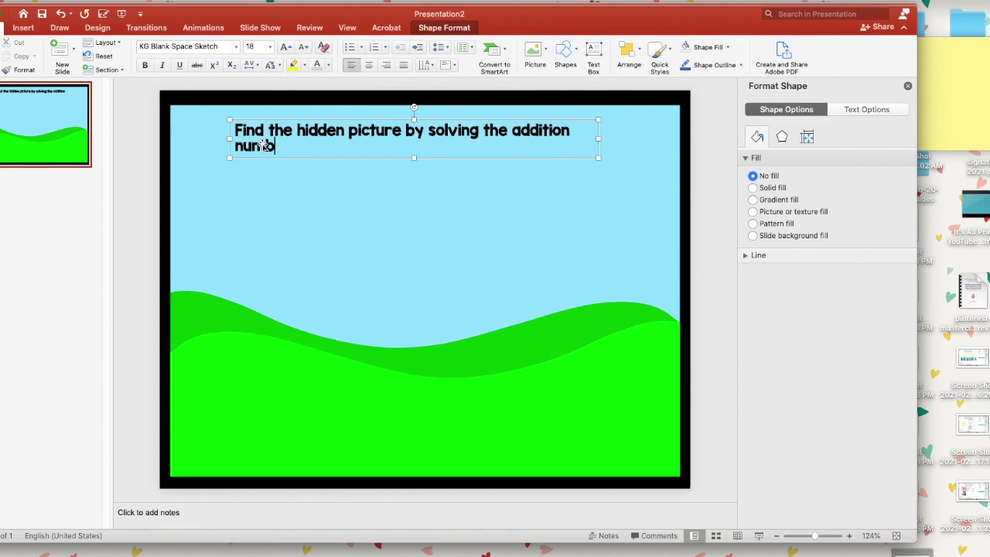
pyautogui.write('er sentences.')
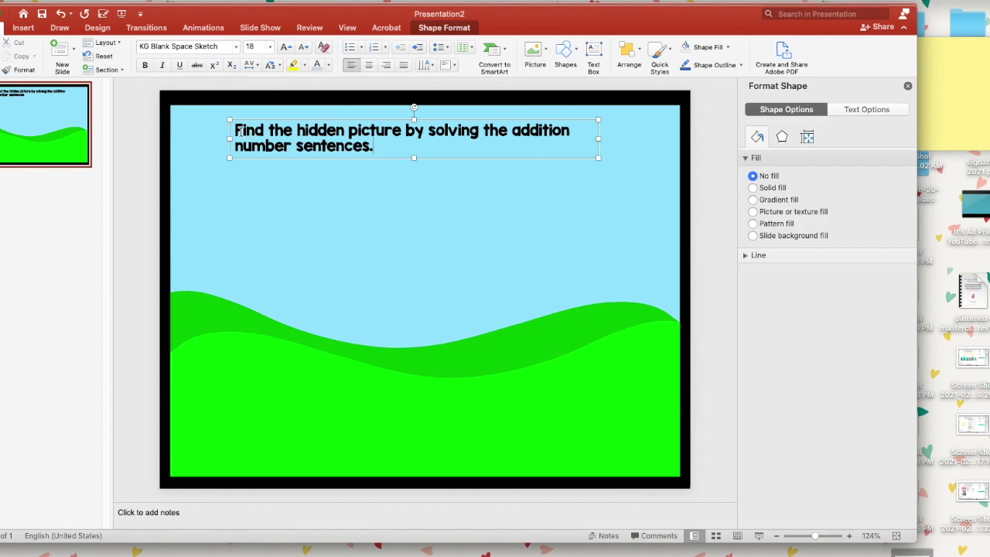
# Set the font size of the instruction text to 28
pyautogui.moveTo(236, 129); pyautogui.dragTo(394, 150)
pyautogui.click(270, 47)
pyautogui.click(265, 222)
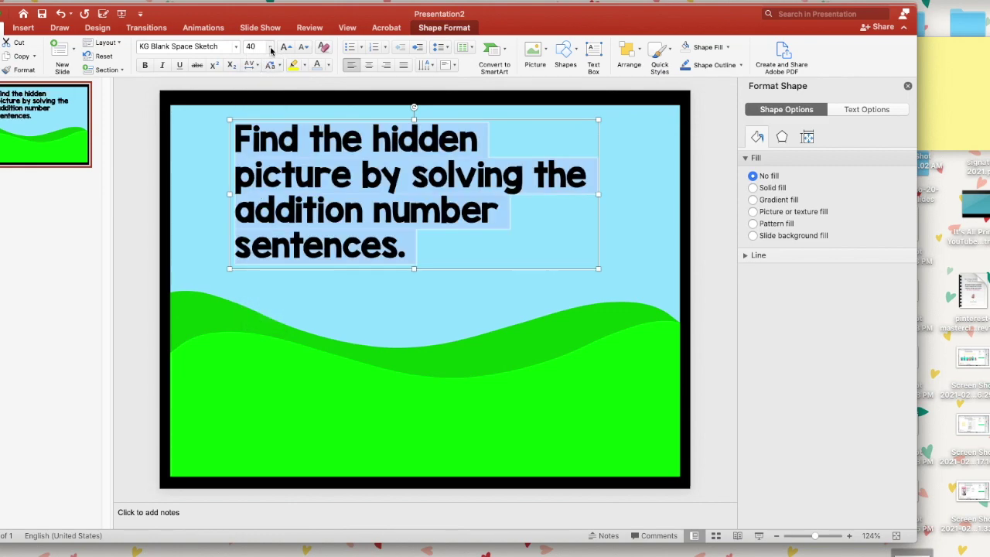
pyautogui.click(270, 47)
pyautogui.click(272, 192)
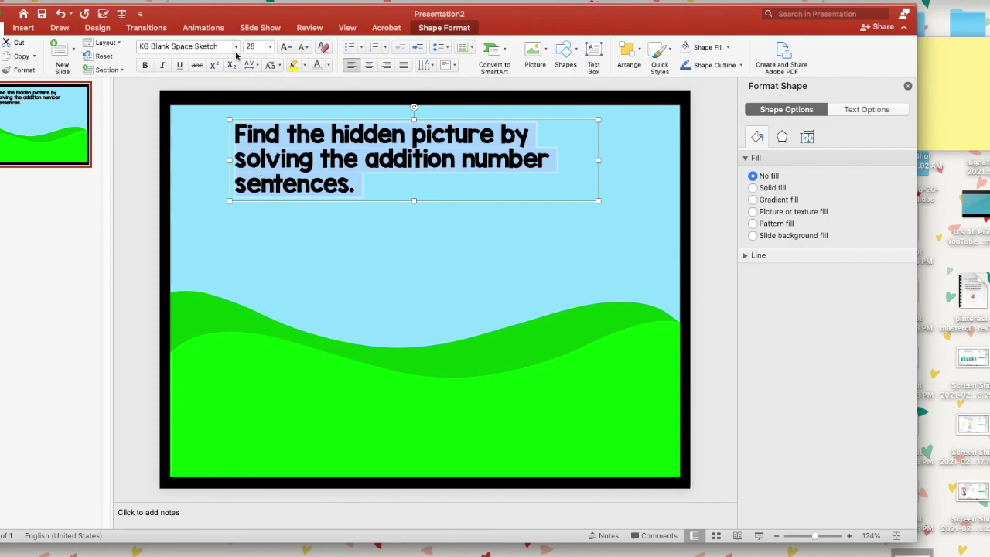
# Widen the instruction text box on both sides so the sentence fits on two lines, and center the text
pyautogui.moveTo(230, 161); pyautogui.dragTo(222, 158)
pyautogui.moveTo(598, 160); pyautogui.dragTo(634, 147)
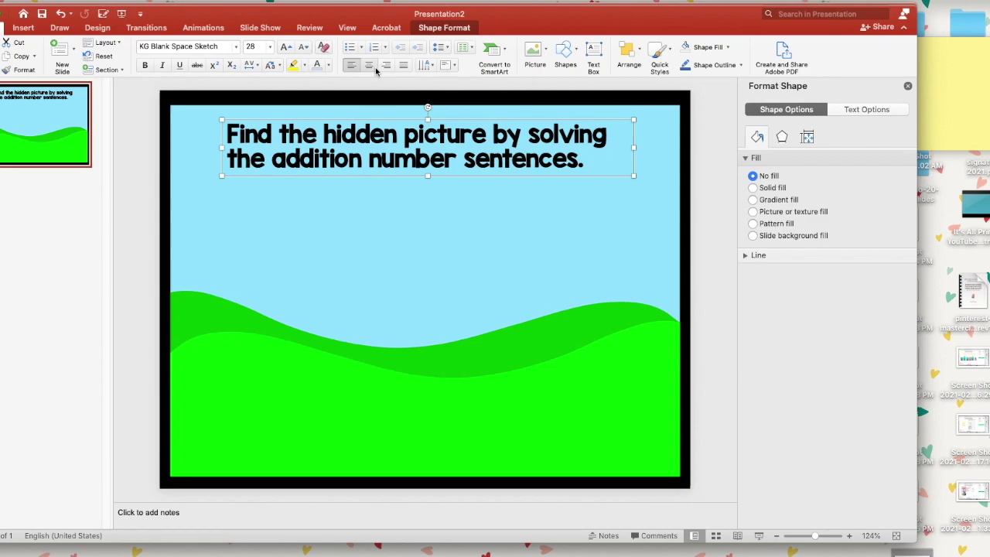
pyautogui.click(374, 67)
pyautogui.click(369, 223)
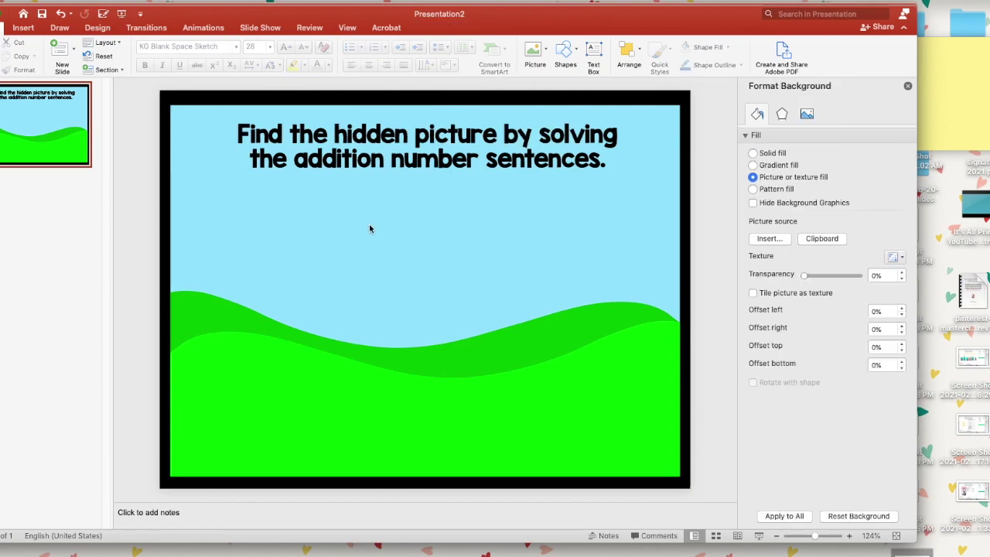
# Insert the picture bunny1.PNG from the PNG color folder onto the slide
pyautogui.click(21, 31)
pyautogui.click(68, 52)
pyautogui.click(101, 85)
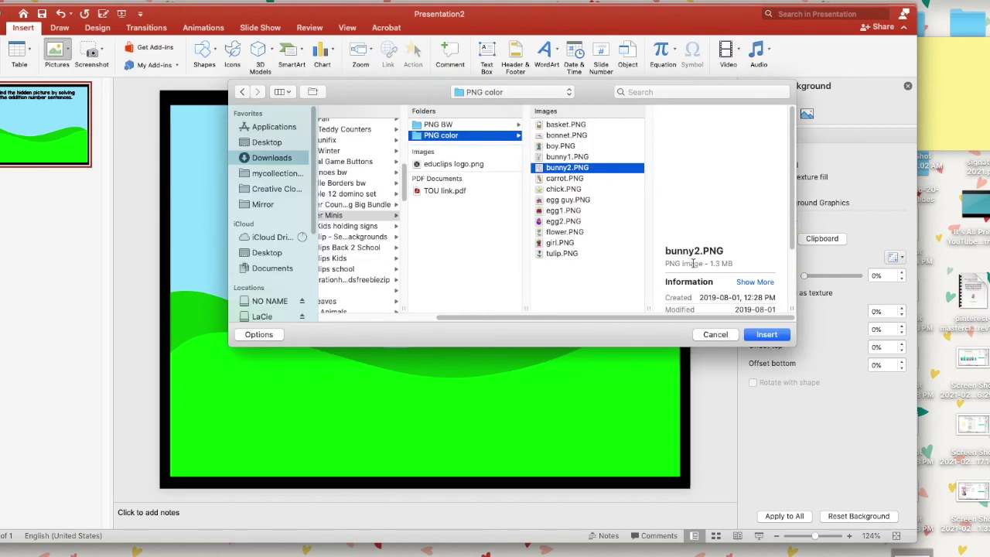
pyautogui.click(555, 158)
pyautogui.click(765, 334)
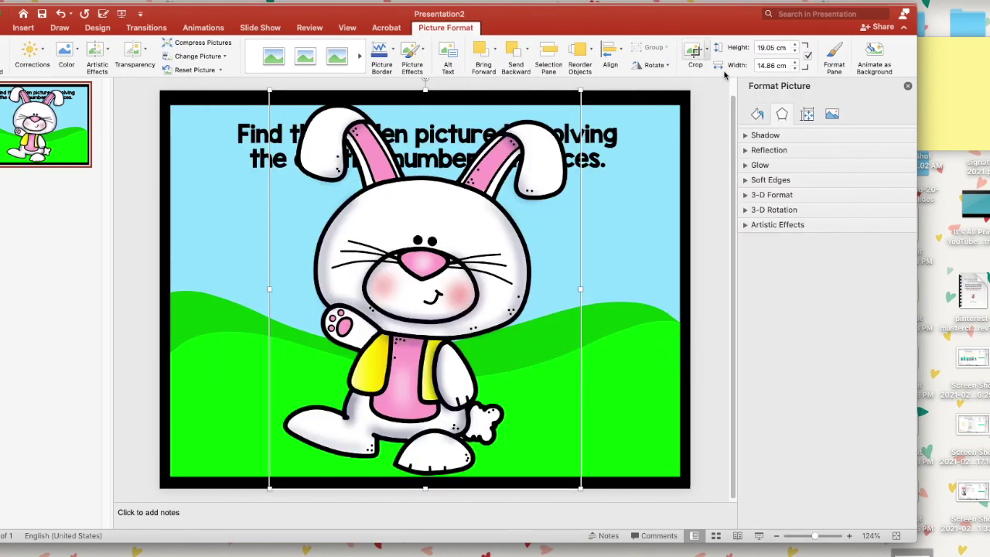
# Set the bunny's height to 8 cm and place it on the hills in the right half of the slide
pyautogui.click(774, 47)
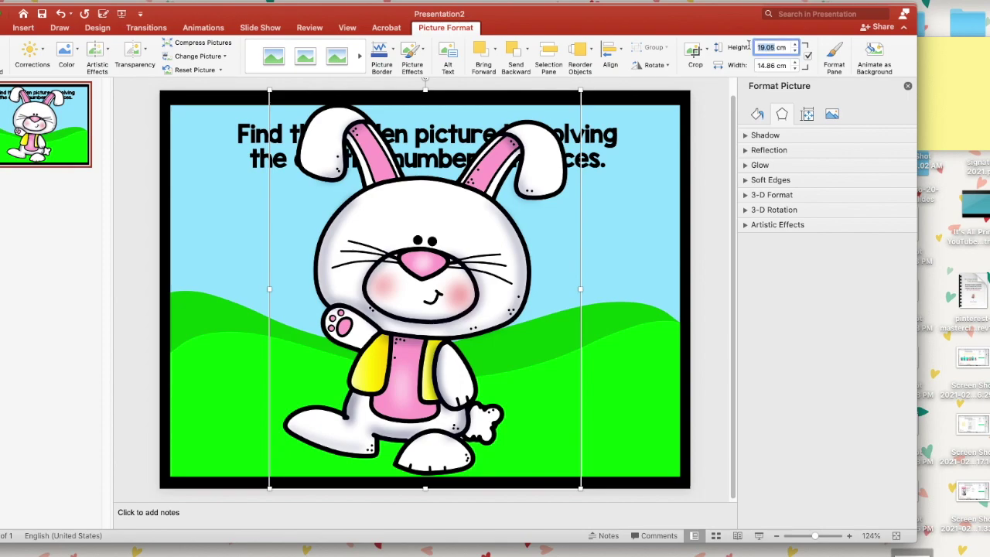
pyautogui.write('8')
pyautogui.press('Return')
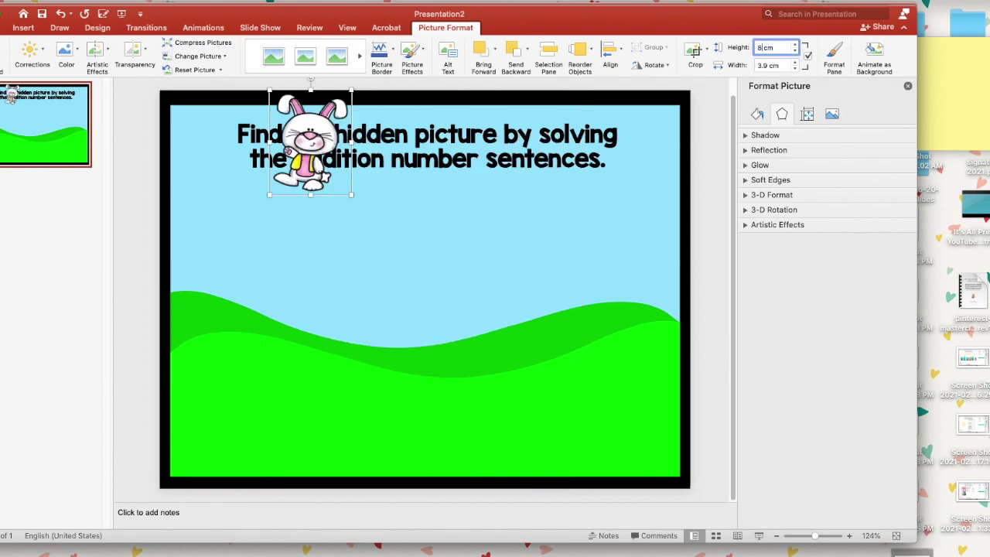
pyautogui.moveTo(345, 154); pyautogui.dragTo(532, 350)
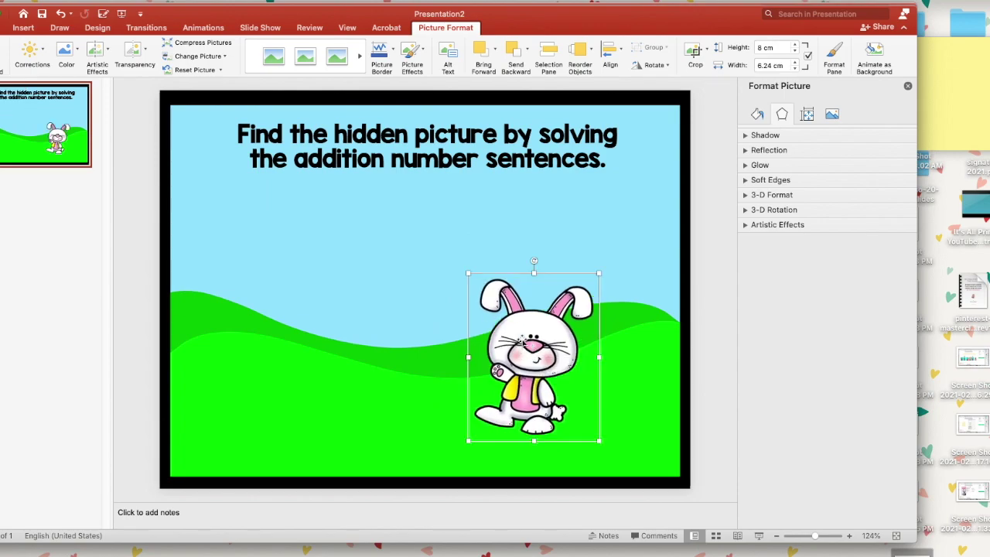
# Copy the bunny to the left half of the slide at the same level and flip the copy horizontally
pyautogui.press('super+c')
pyautogui.press('super+v')
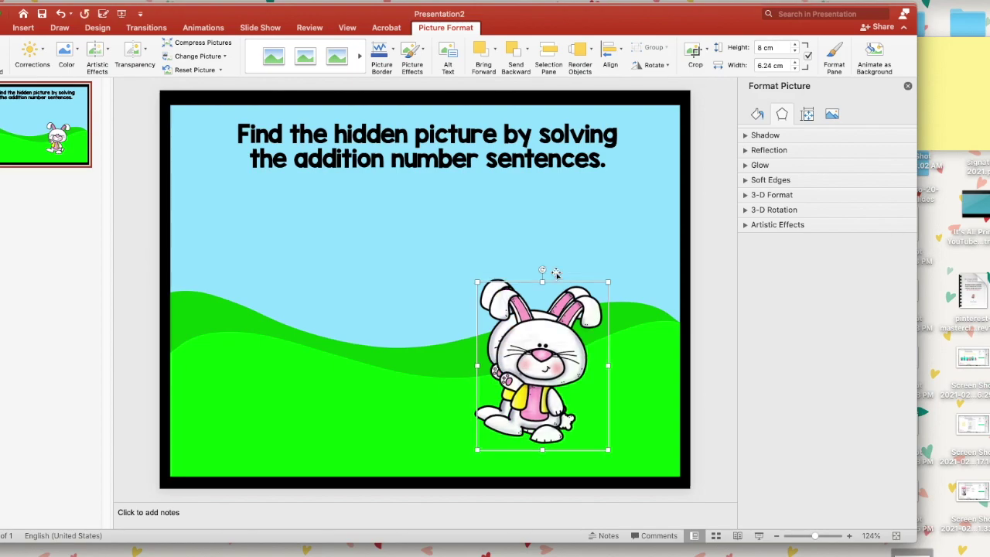
pyautogui.moveTo(553, 328); pyautogui.dragTo(331, 323)
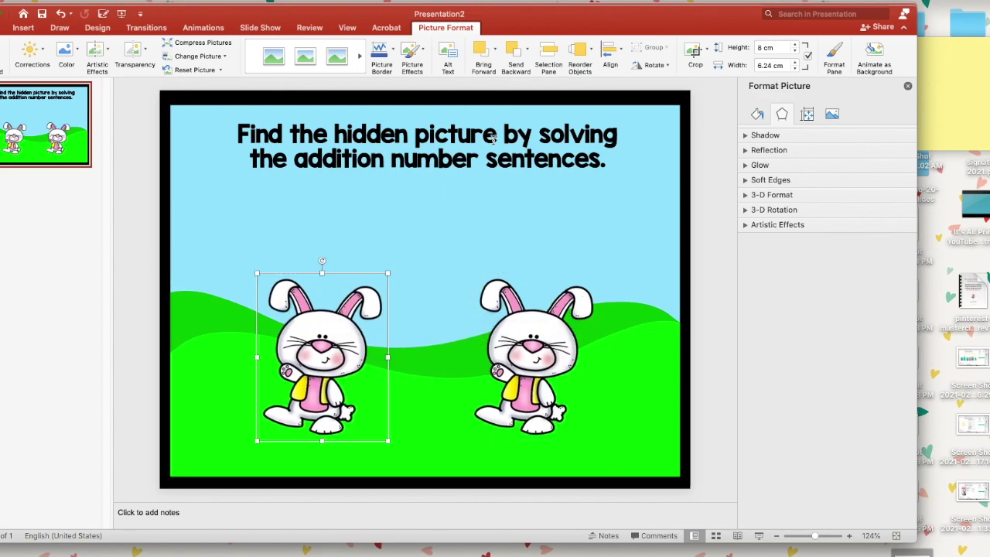
pyautogui.click(665, 66)
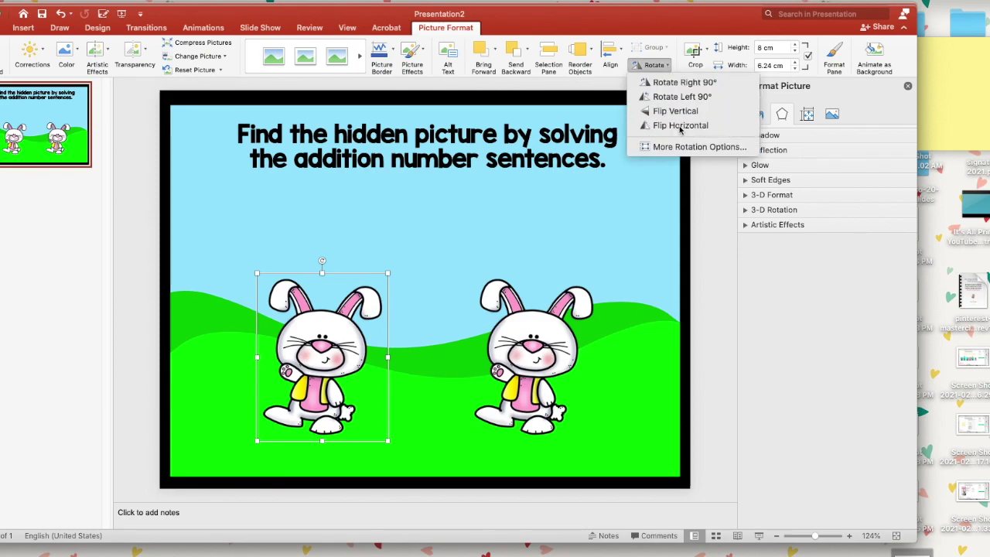
pyautogui.click(680, 126)
pyautogui.moveTo(320, 335); pyautogui.dragTo(314, 336)
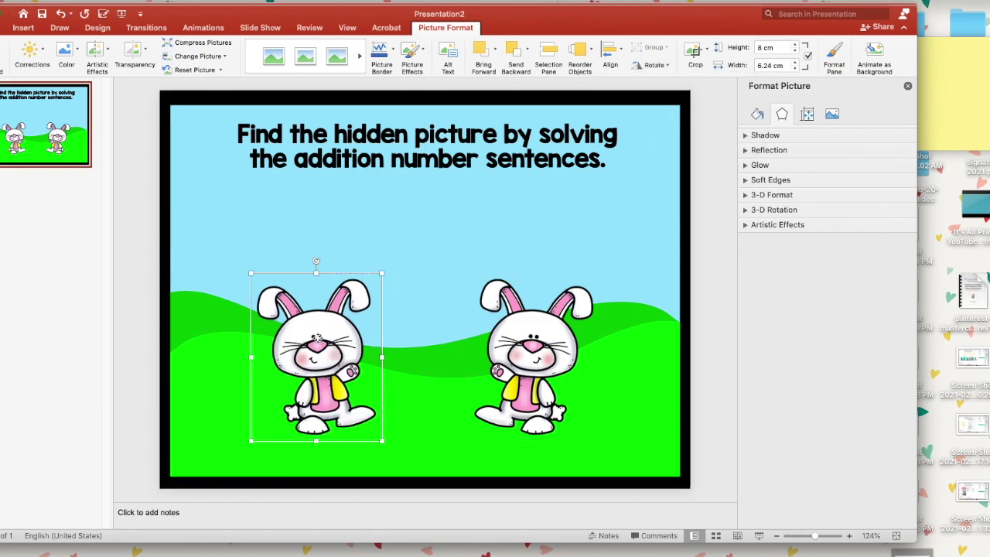
# Insert the picture basket.PNG from the PNG color folder onto the slide
pyautogui.click(26, 27)
pyautogui.click(66, 52)
pyautogui.click(103, 84)
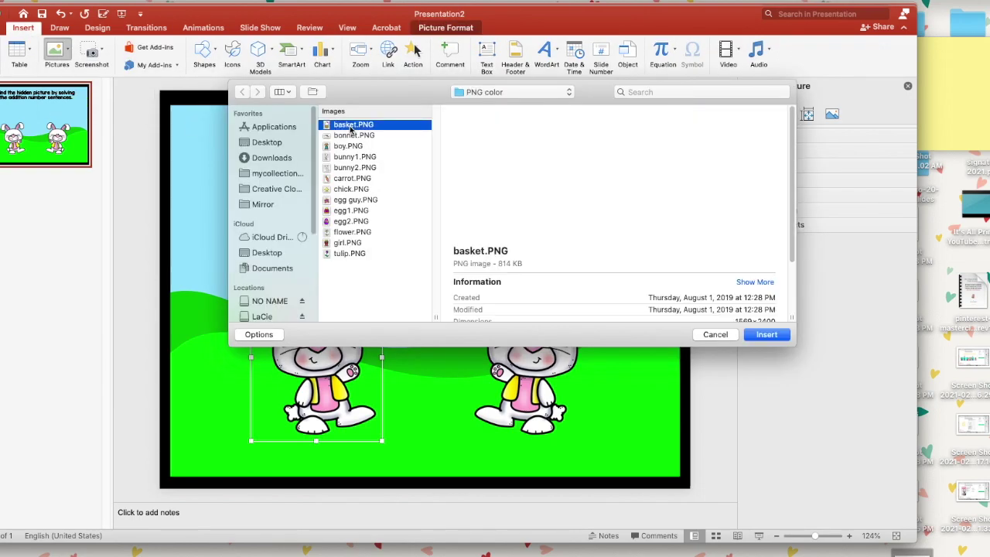
pyautogui.click(764, 335)
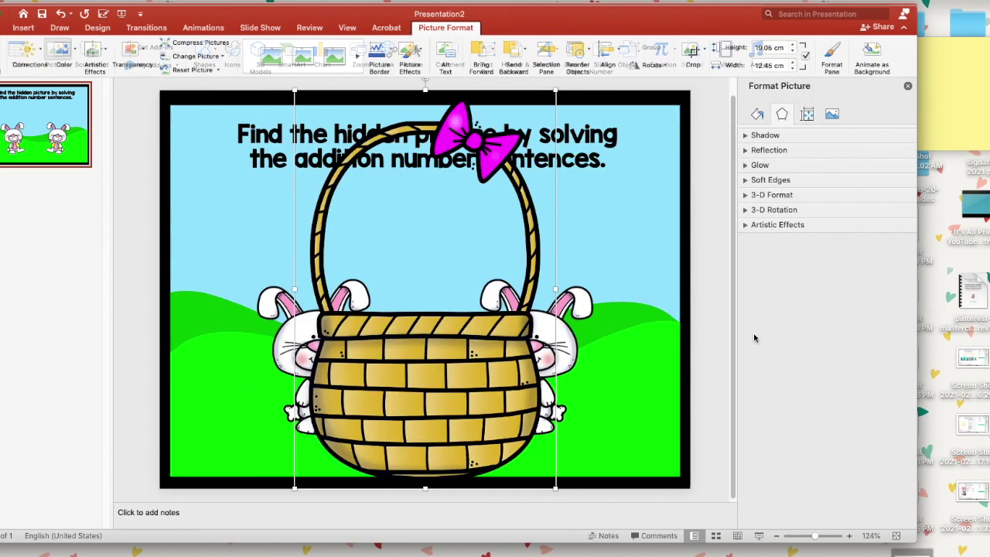
# Set the basket's height to 7 cm and center it between the two bunnies
pyautogui.click(774, 47)
pyautogui.write('7')
pyautogui.press('Return')
pyautogui.moveTo(346, 141); pyautogui.dragTo(440, 368)
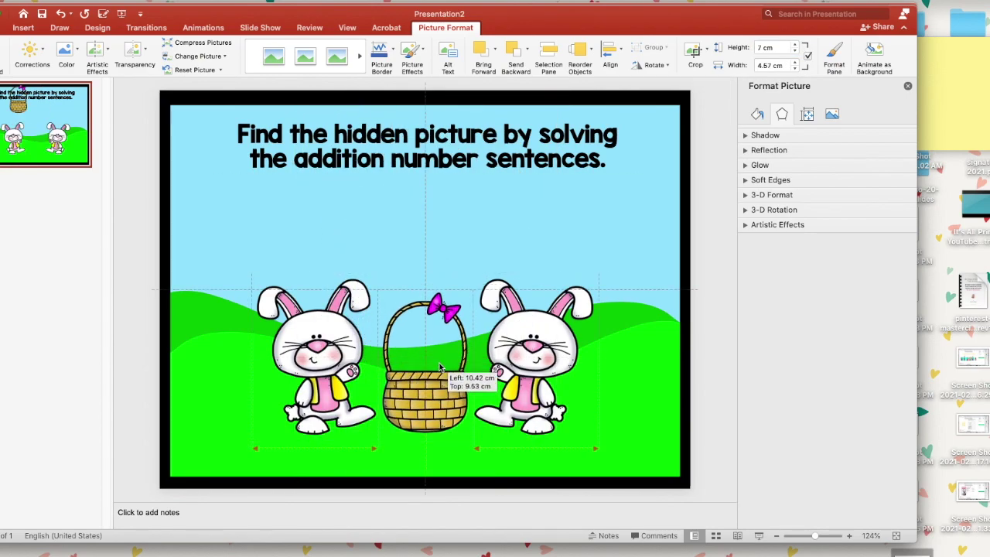
pyautogui.moveTo(440, 368); pyautogui.dragTo(439, 368)
pyautogui.click(509, 224)
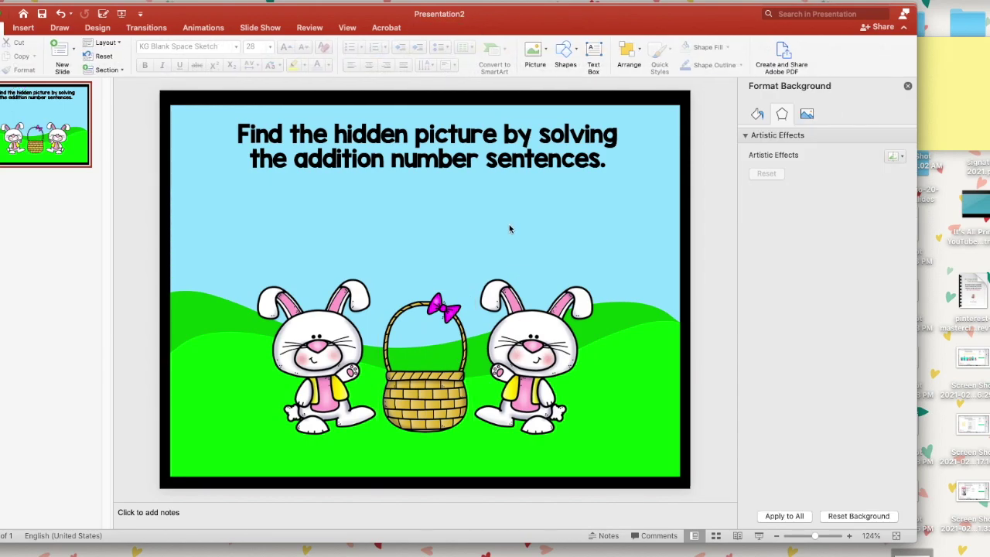
# Insert the picture egg1.PNG from the PNG color folder onto the slide
pyautogui.click(23, 28)
pyautogui.click(54, 54)
pyautogui.click(97, 82)
pyautogui.click(376, 212)
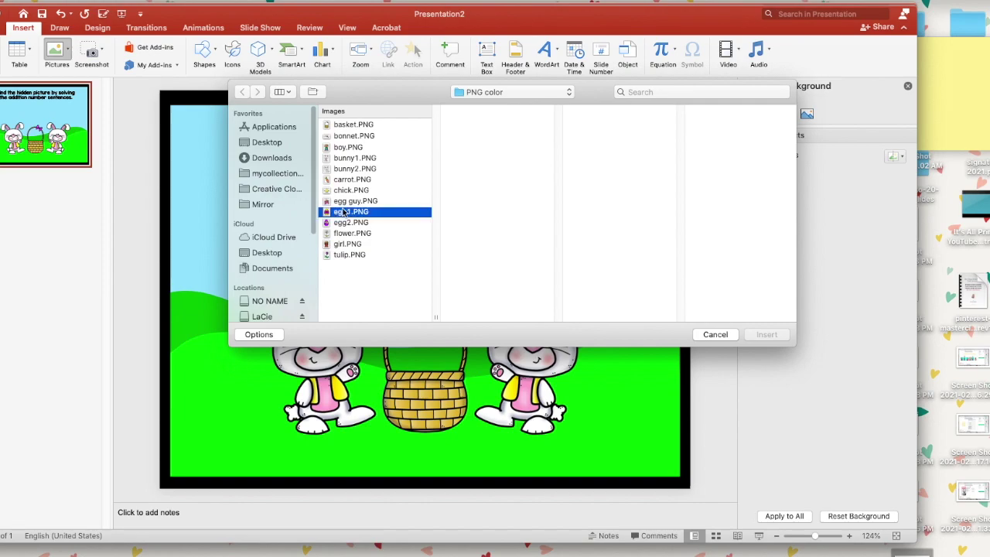
pyautogui.click(766, 335)
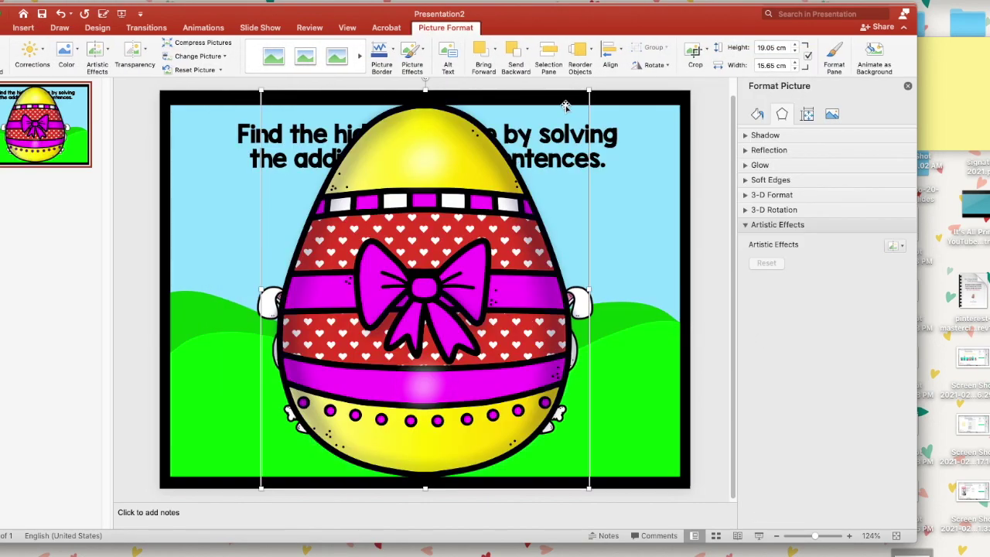
# Set the egg's height to 4 cm
pyautogui.click(773, 48)
pyautogui.doubleClick(771, 48)
pyautogui.write('4')
pyautogui.press('Return')
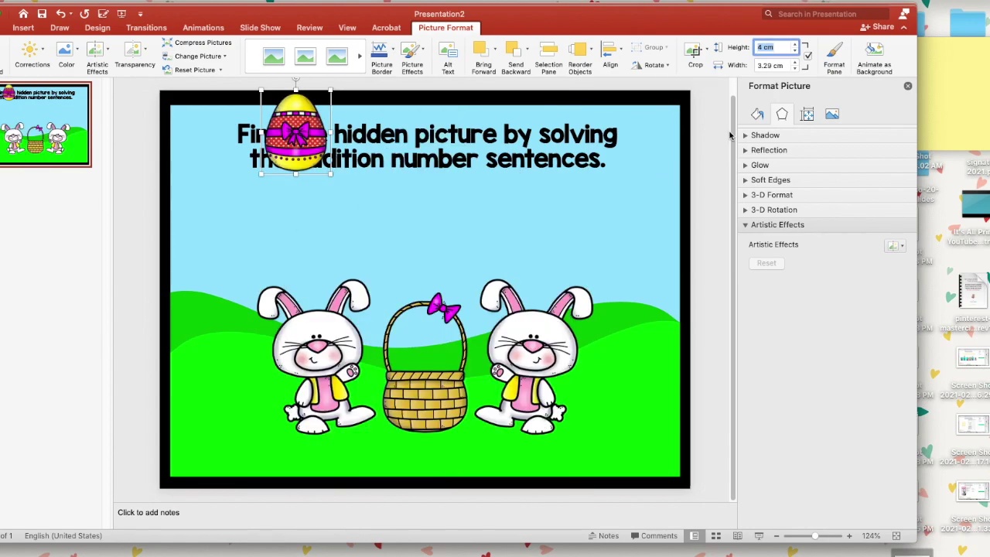
# Reduce the egg's height to 3 cm
pyautogui.doubleClick(758, 47)
pyautogui.write('3')
pyautogui.press('Return')
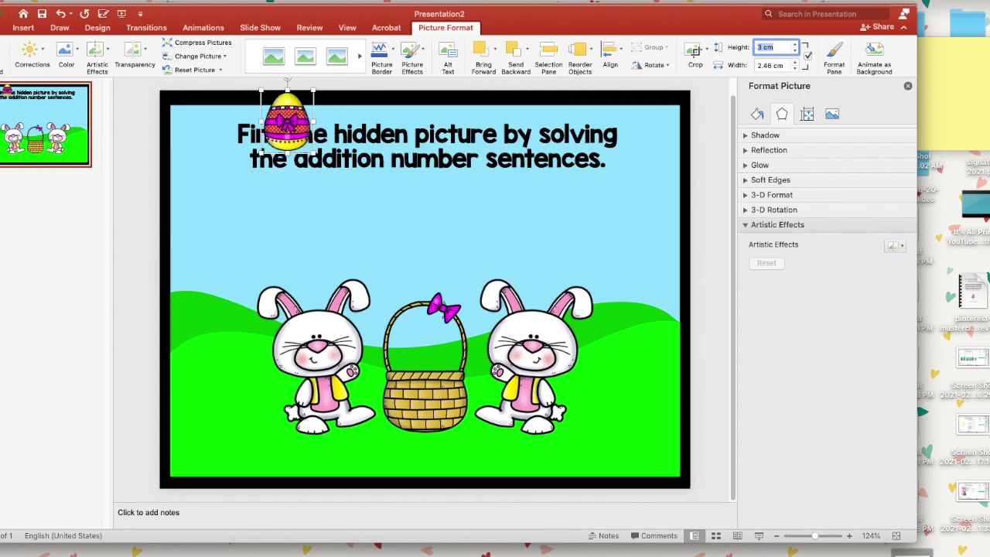
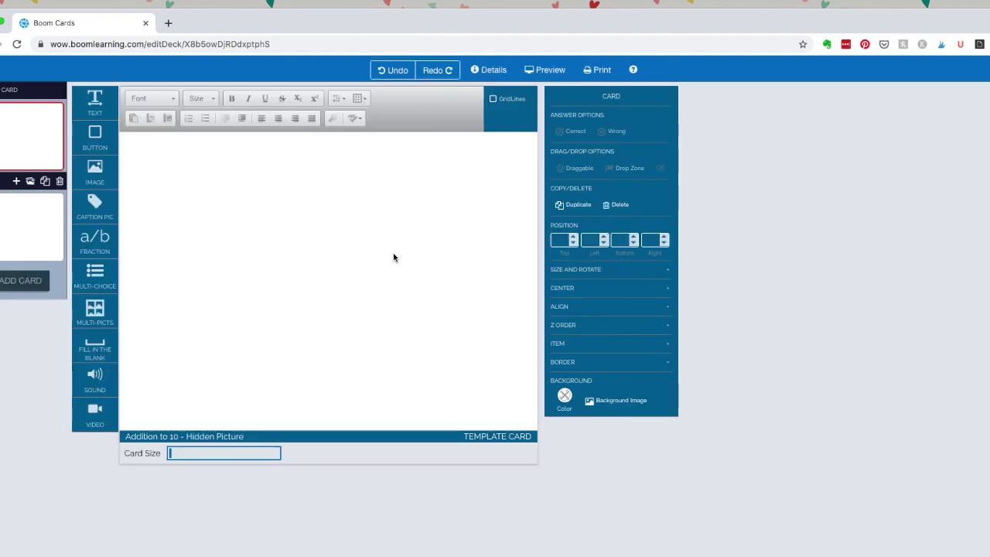
# In the Boom Cards editor, open the deck's details, toggle Randomize Cards on and off again, and close the details
pyautogui.click(489, 75)
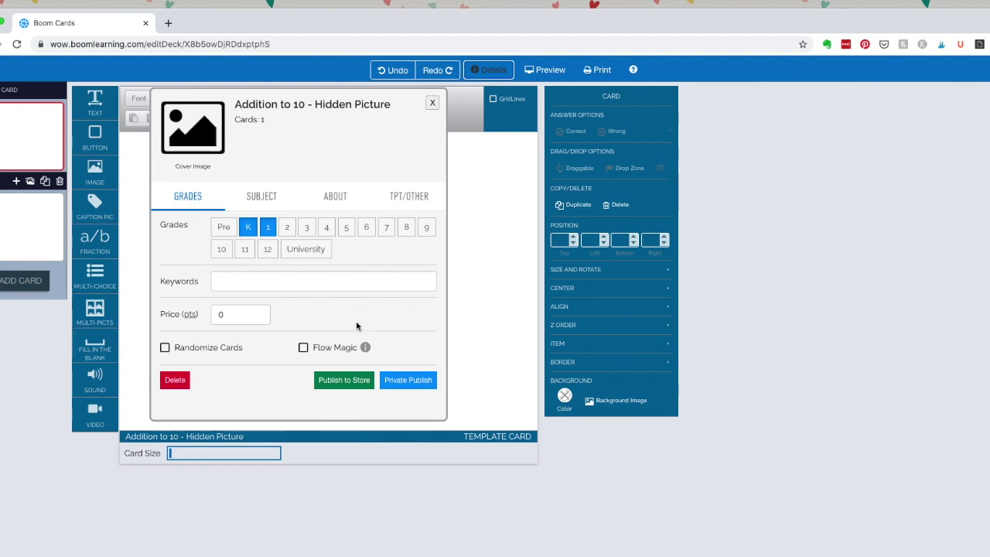
pyautogui.click(165, 348)
pyautogui.click(164, 348)
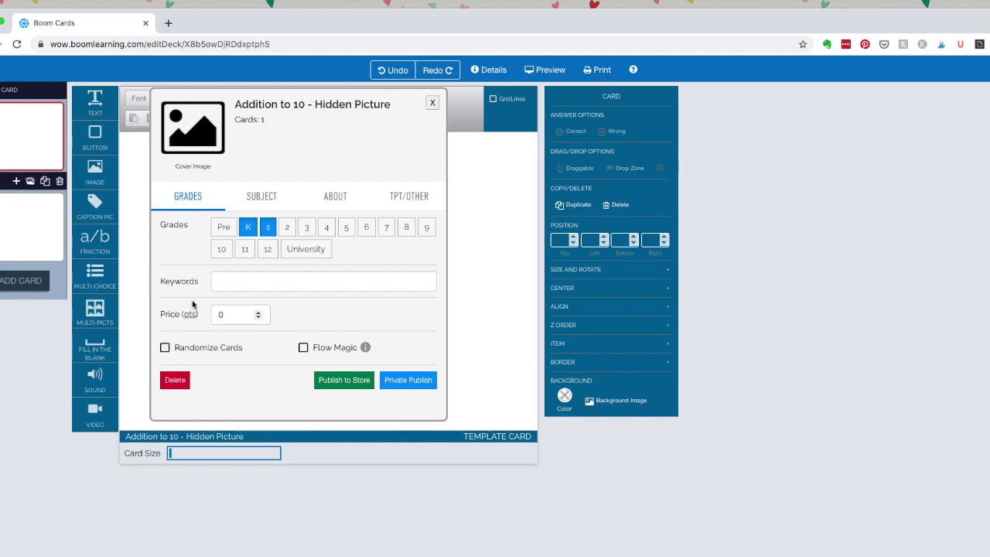
pyautogui.click(30, 249)
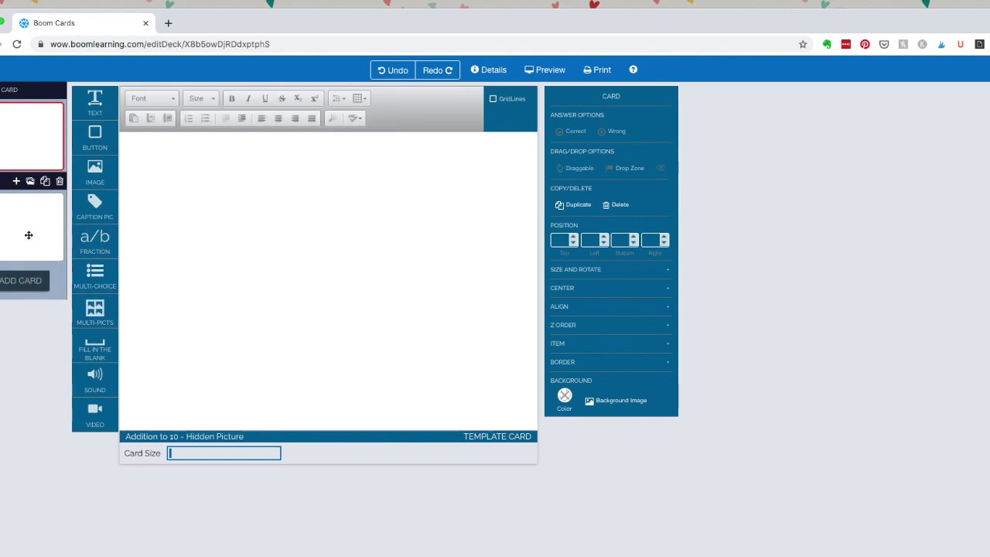
# Set the first blank card's background to the Slide1.jpeg whose title mentions solving the addition number sentences
pyautogui.click(28, 234)
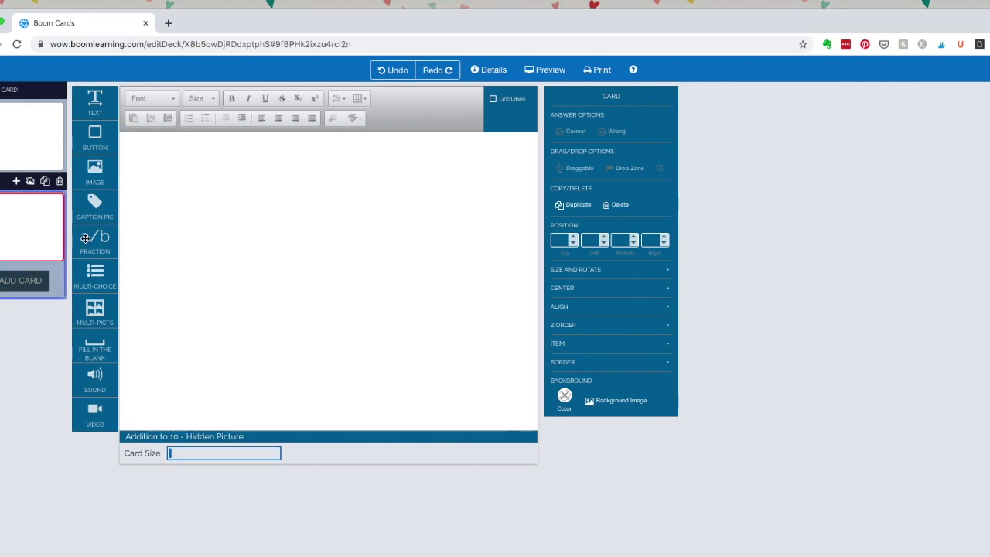
pyautogui.click(605, 400)
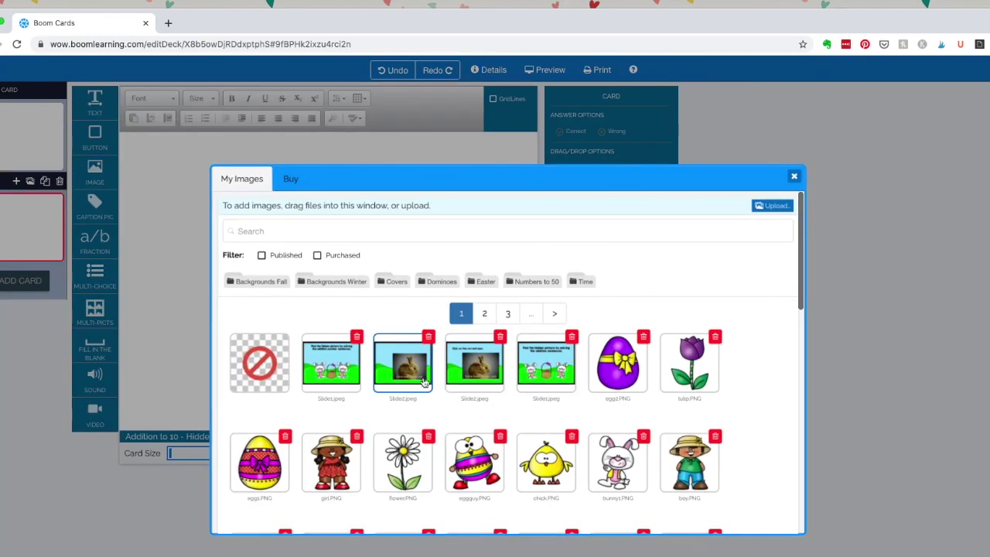
pyautogui.click(338, 366)
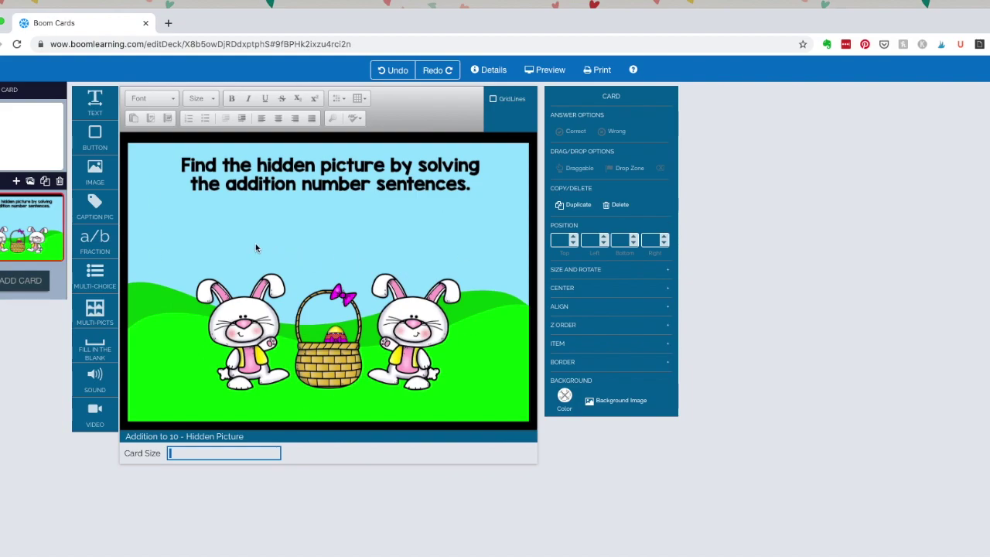
# Add a button between the title and the basket, and center it horizontally on the card
pyautogui.moveTo(95, 138); pyautogui.dragTo(329, 232)
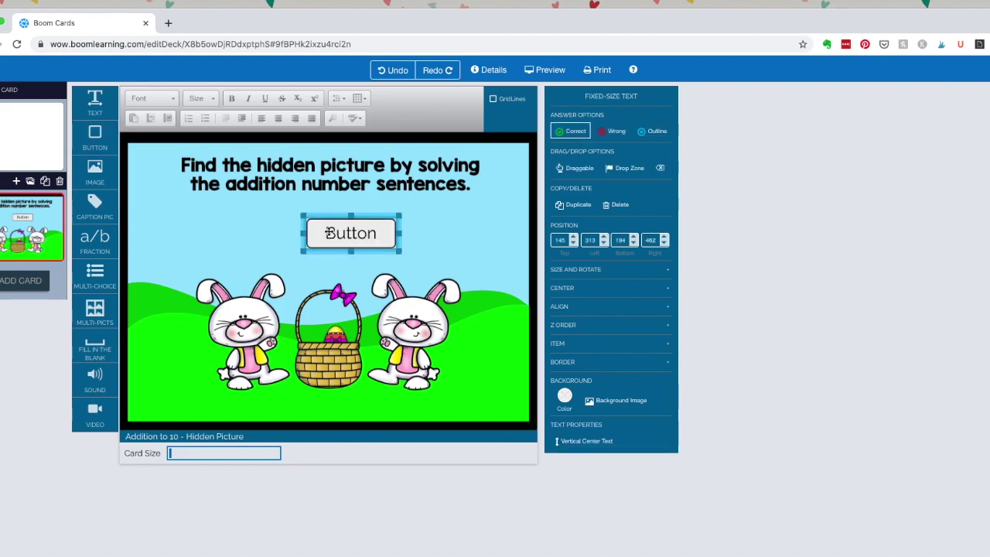
pyautogui.click(329, 232)
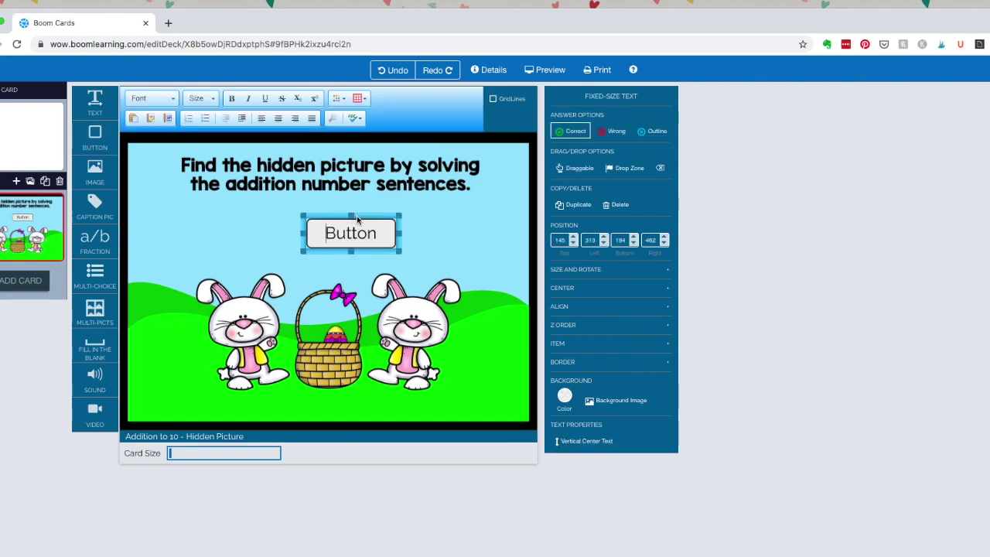
pyautogui.moveTo(357, 215)
pyautogui.mouseDown()
pyautogui.moveTo(333, 216)
pyautogui.moveTo(359, 216)
pyautogui.mouseUp()
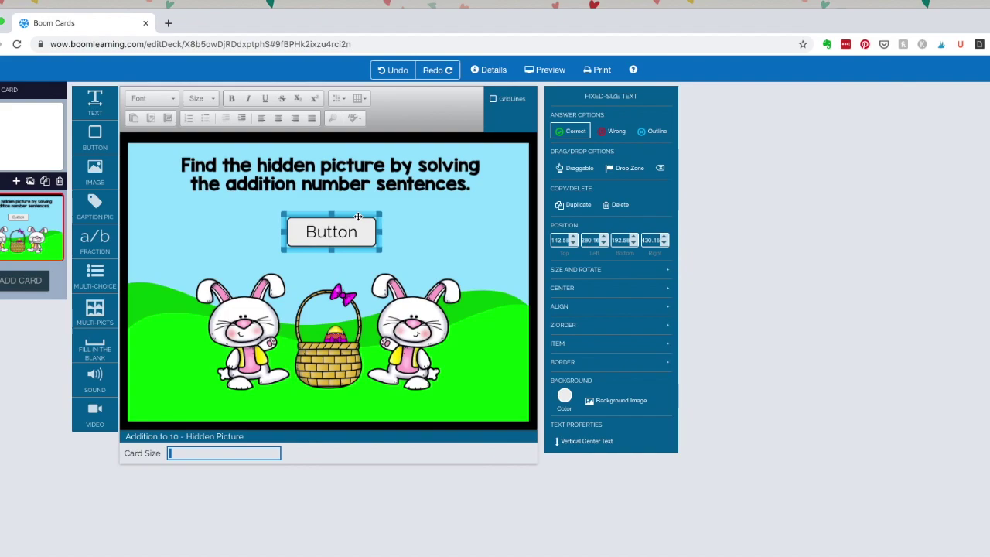
pyautogui.click(354, 229)
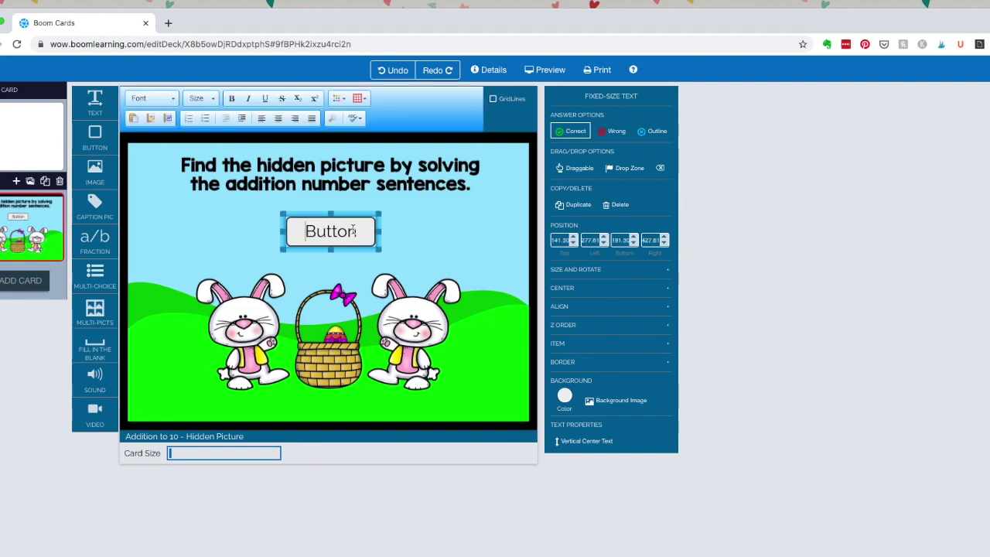
pyautogui.click(575, 293)
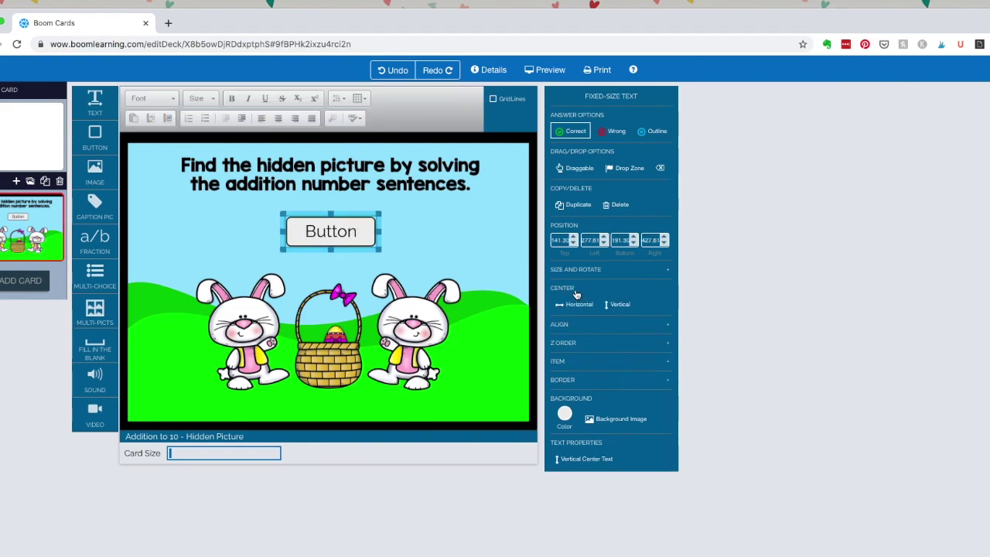
pyautogui.click(576, 304)
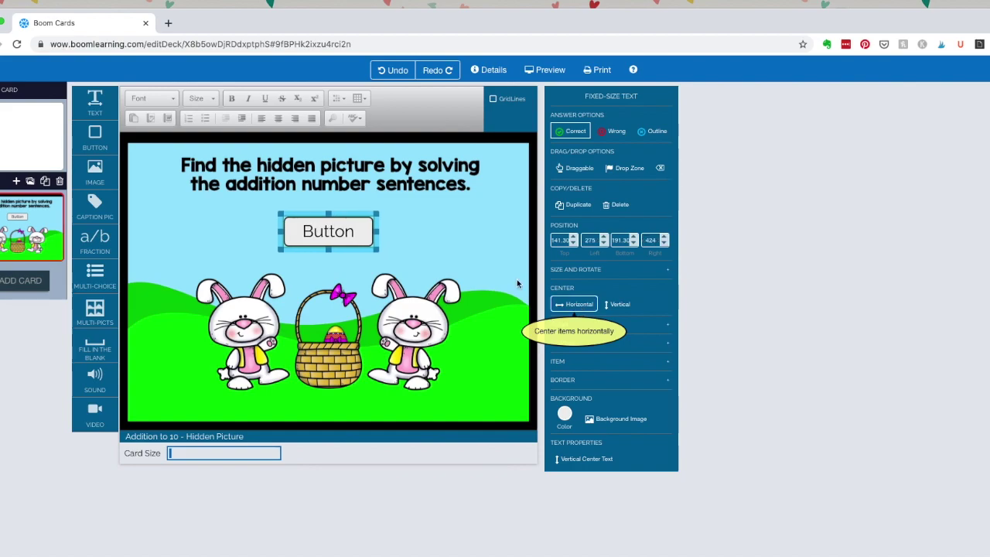
# Label the button "Start" and format its text in KGSecondChancesSolid at size 32
pyautogui.moveTo(356, 229); pyautogui.dragTo(294, 222)
pyautogui.write('Start')
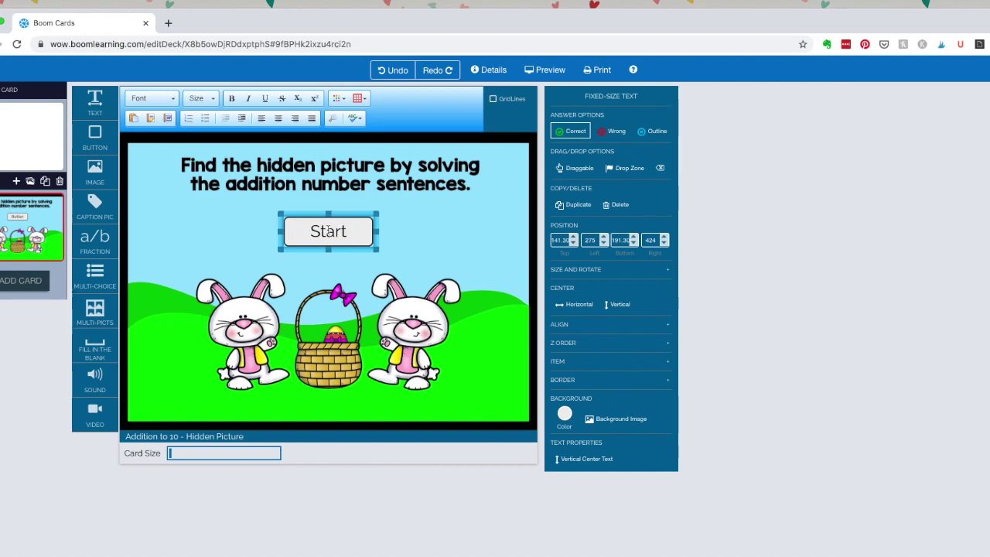
pyautogui.moveTo(346, 231); pyautogui.dragTo(310, 231)
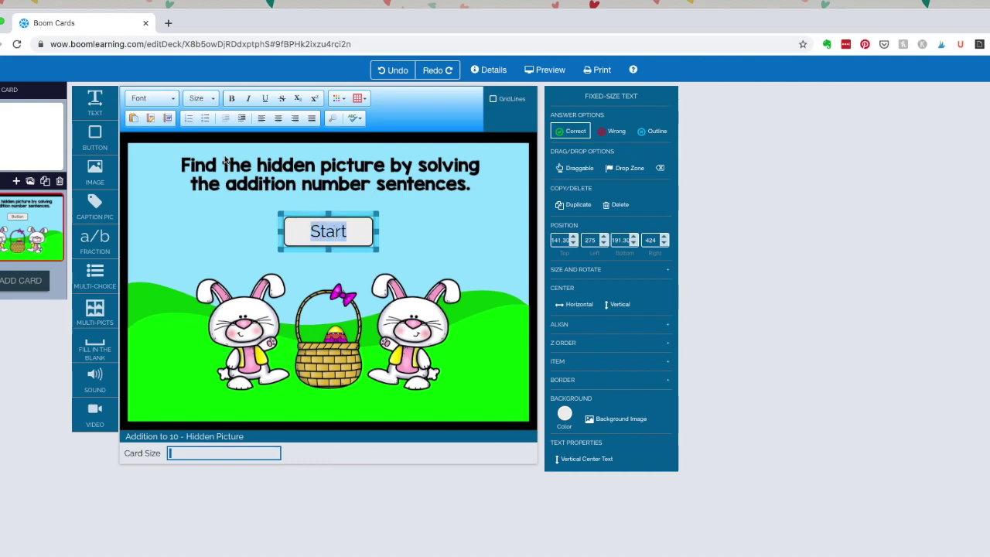
pyautogui.click(174, 102)
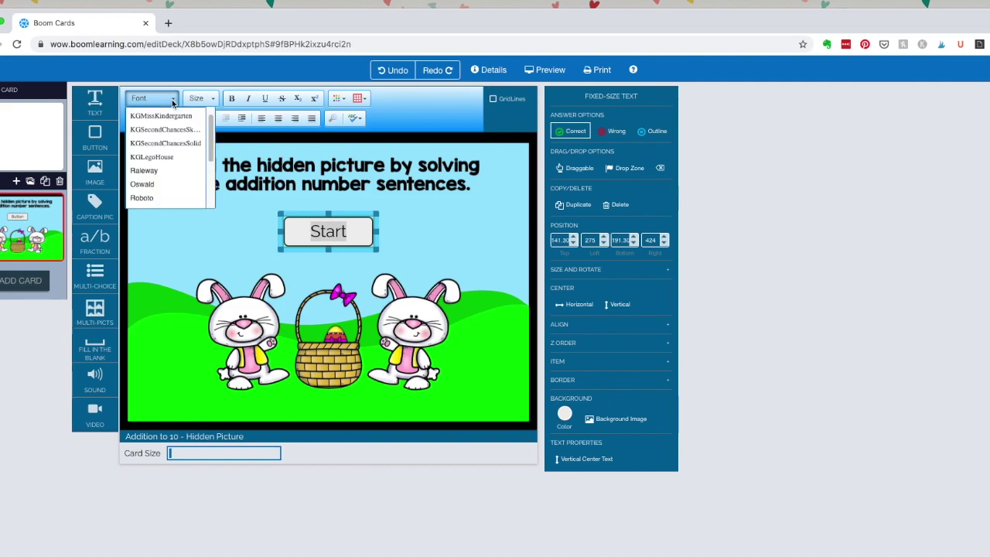
pyautogui.click(172, 145)
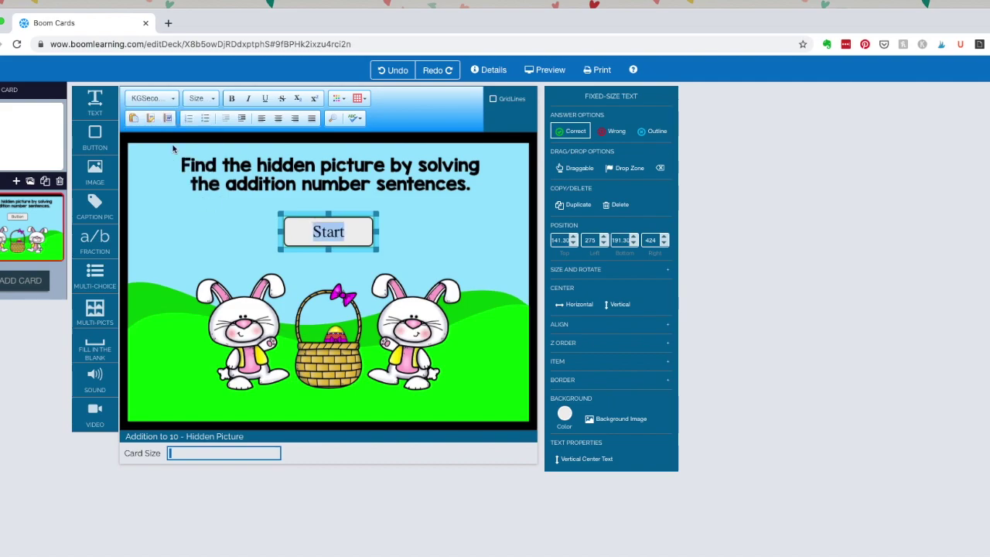
pyautogui.click(199, 98)
pyautogui.moveTo(251, 116); pyautogui.dragTo(243, 152)
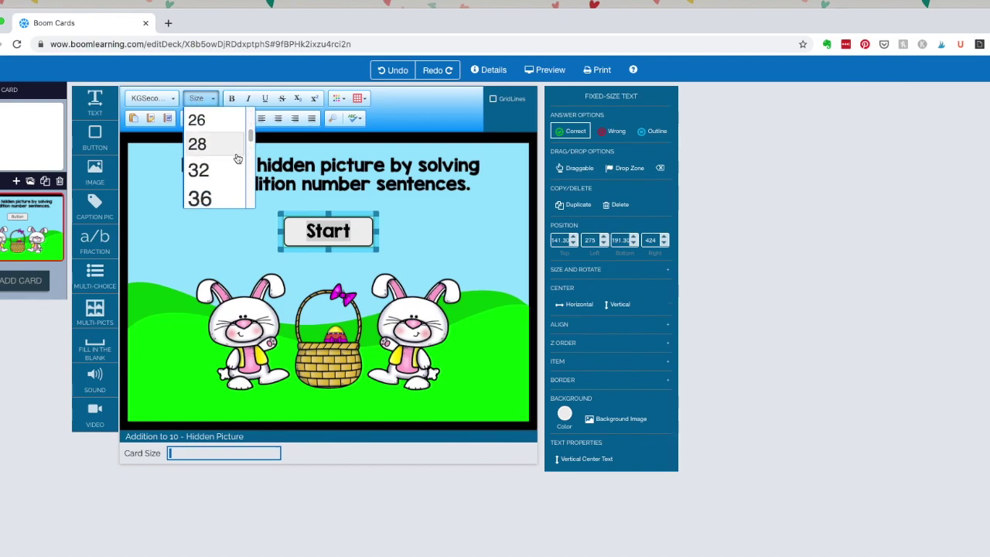
pyautogui.click(199, 172)
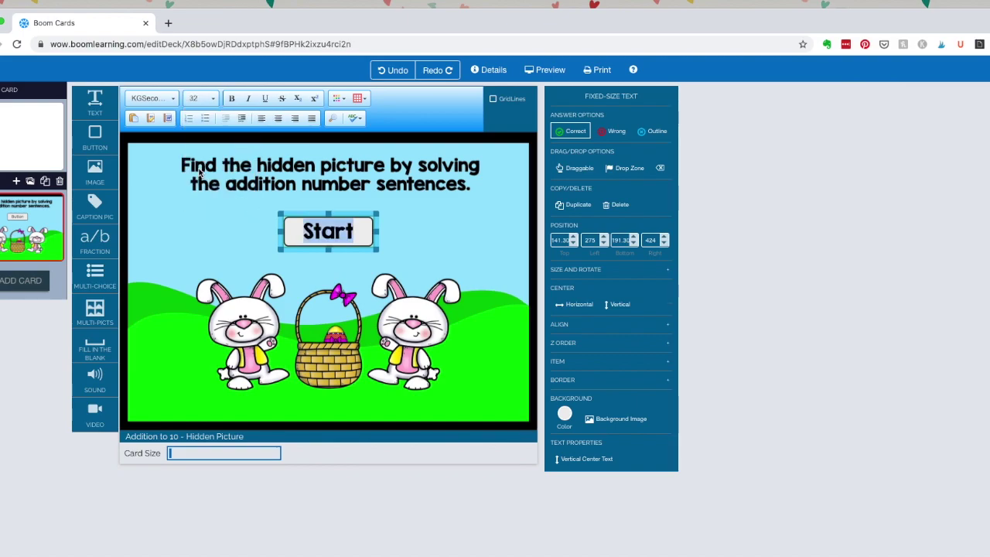
pyautogui.click(440, 254)
# Fill the Start button's background with lime green
pyautogui.click(359, 226)
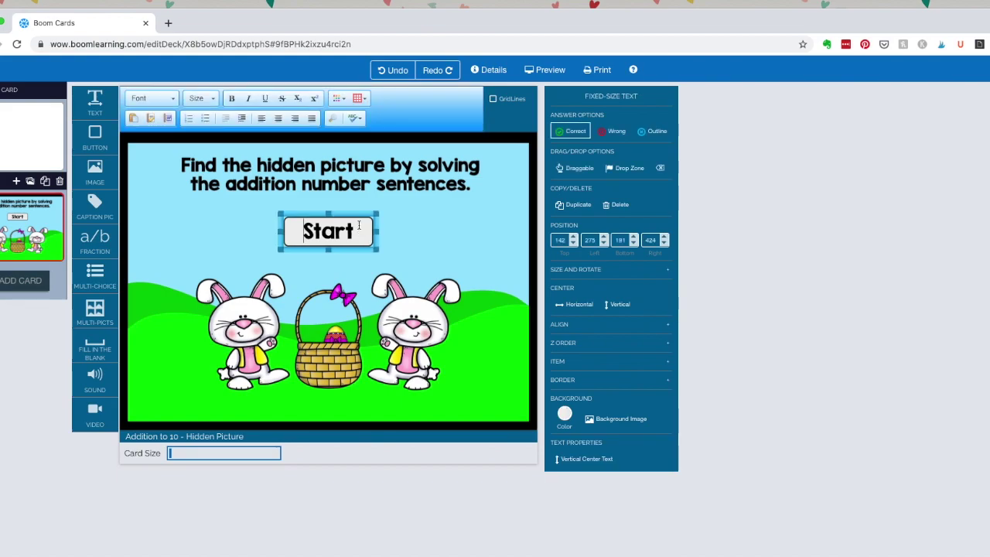
pyautogui.click(565, 417)
pyautogui.click(641, 433)
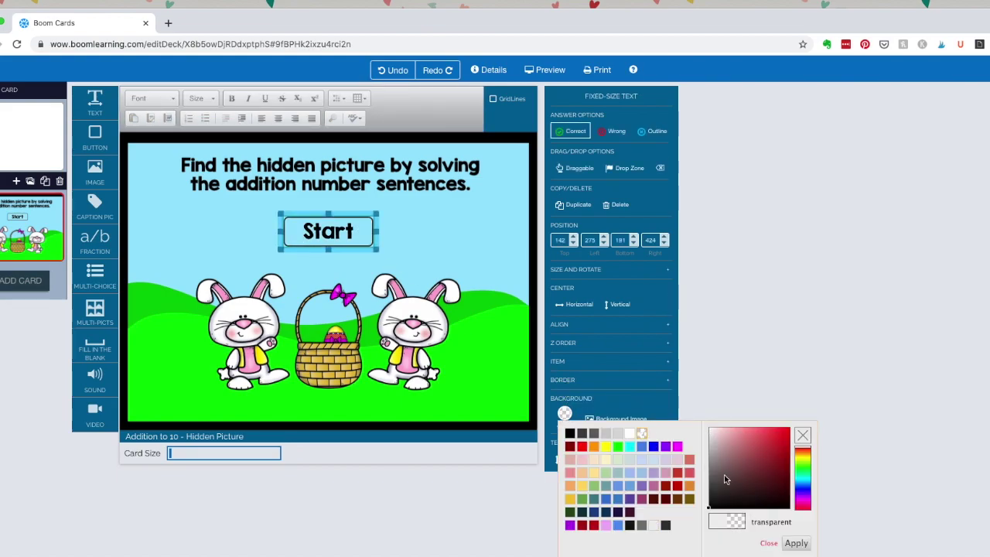
pyautogui.click(618, 447)
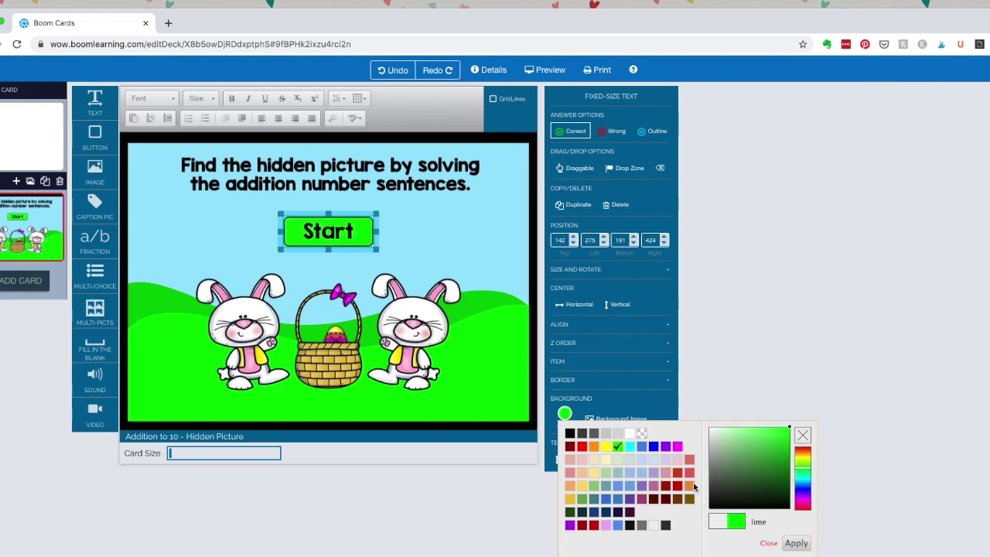
pyautogui.click(796, 543)
pyautogui.click(423, 246)
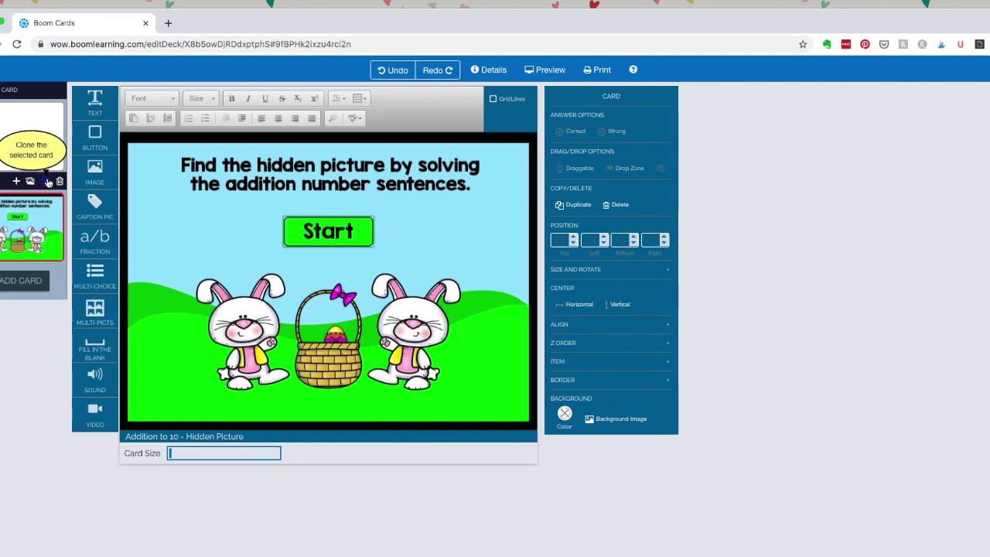
# Add a new card to the deck and set its background to Slide2.jpeg with the bunny photo and no heading
pyautogui.click(21, 285)
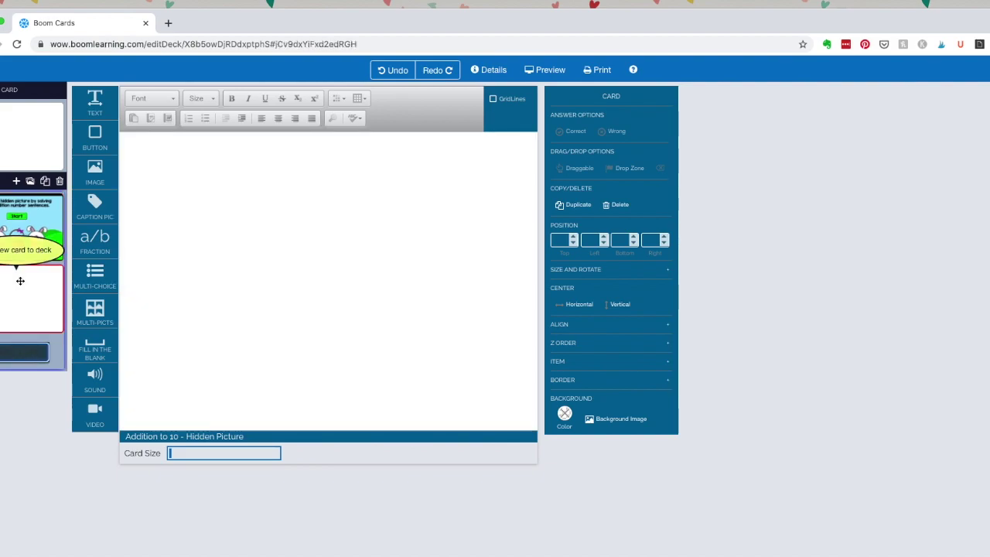
pyautogui.click(611, 422)
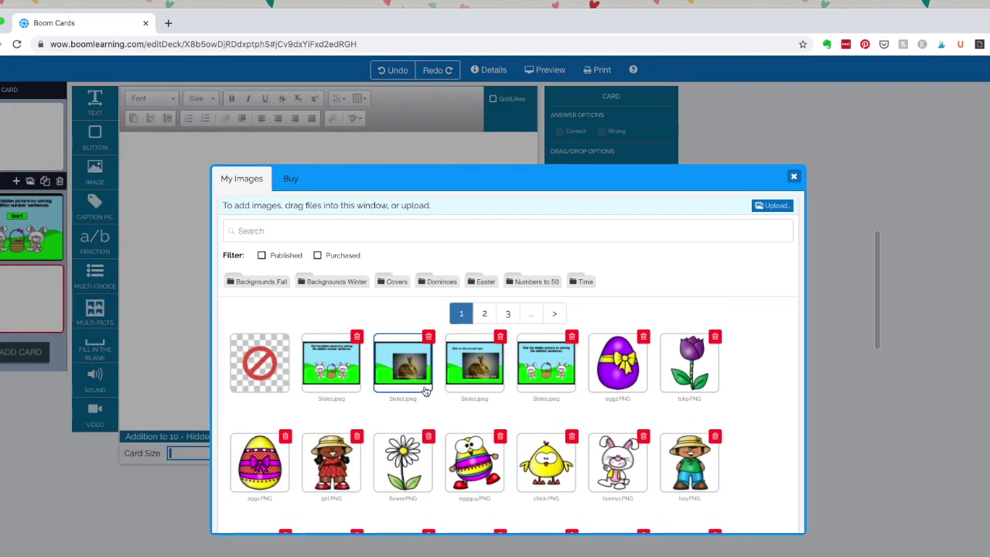
pyautogui.click(407, 371)
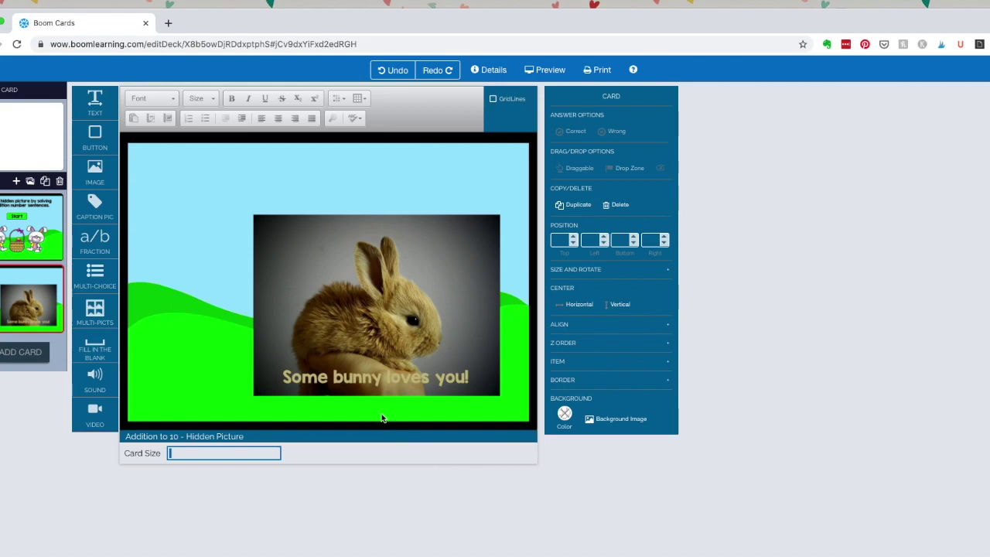
# Add a text box above the bunny photo reading "Click on the correct sum."
pyautogui.moveTo(94, 101); pyautogui.dragTo(196, 158)
pyautogui.write('Cl')
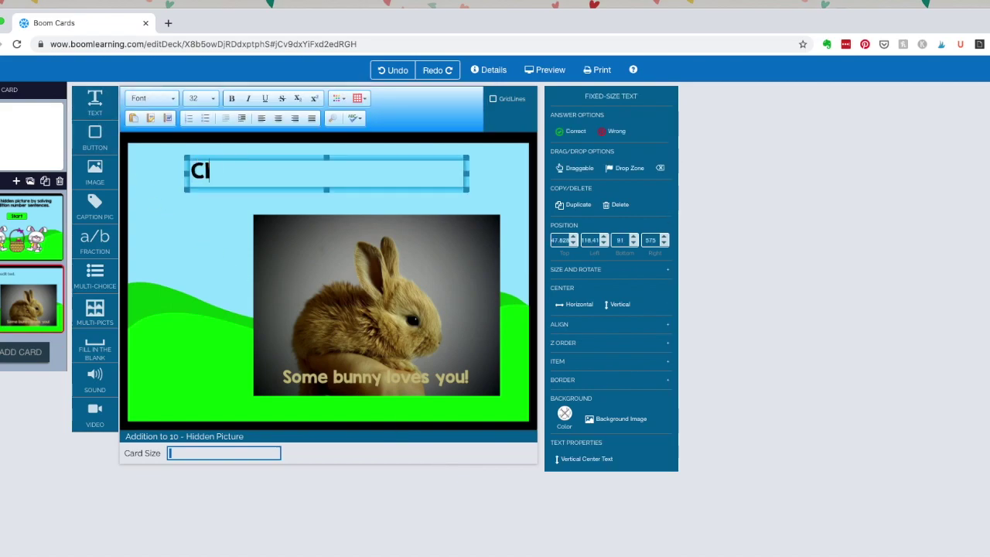
pyautogui.write('ick on the corre')
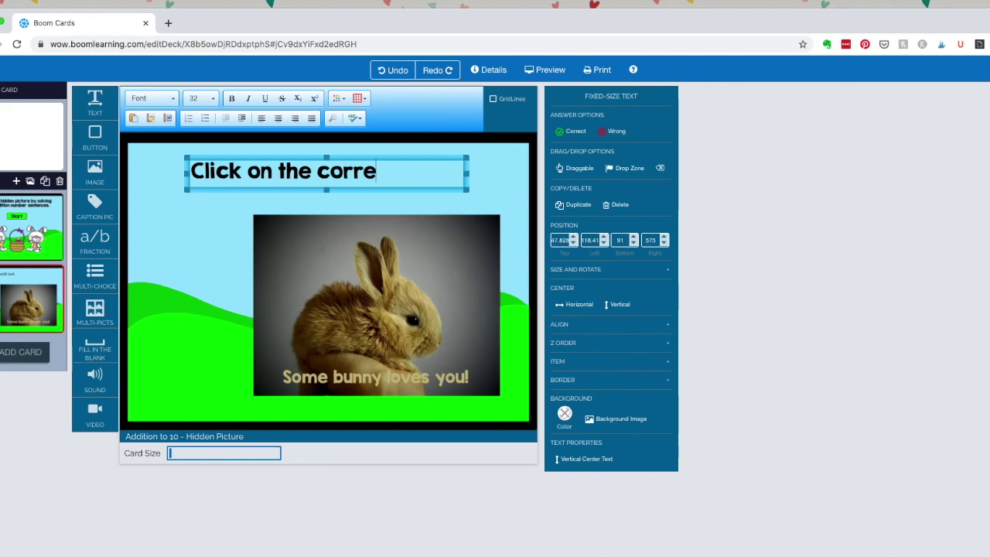
pyautogui.write('ct sum.')
pyautogui.click(336, 164)
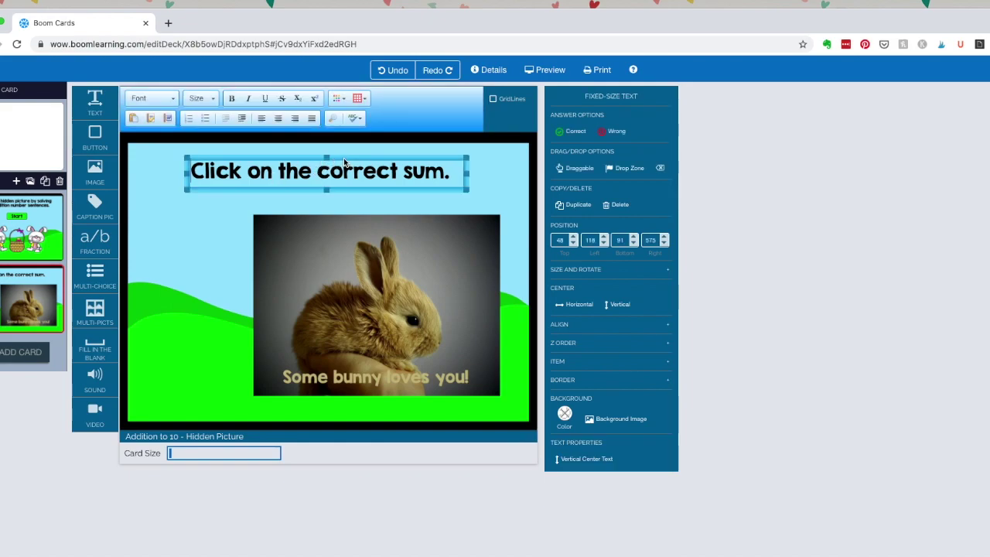
pyautogui.moveTo(343, 158); pyautogui.dragTo(344, 160)
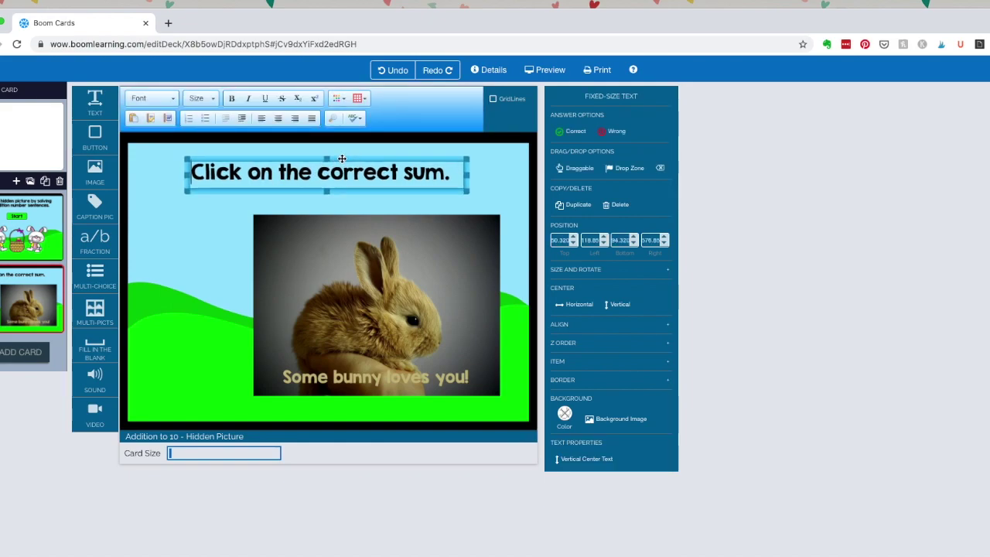
pyautogui.click(212, 210)
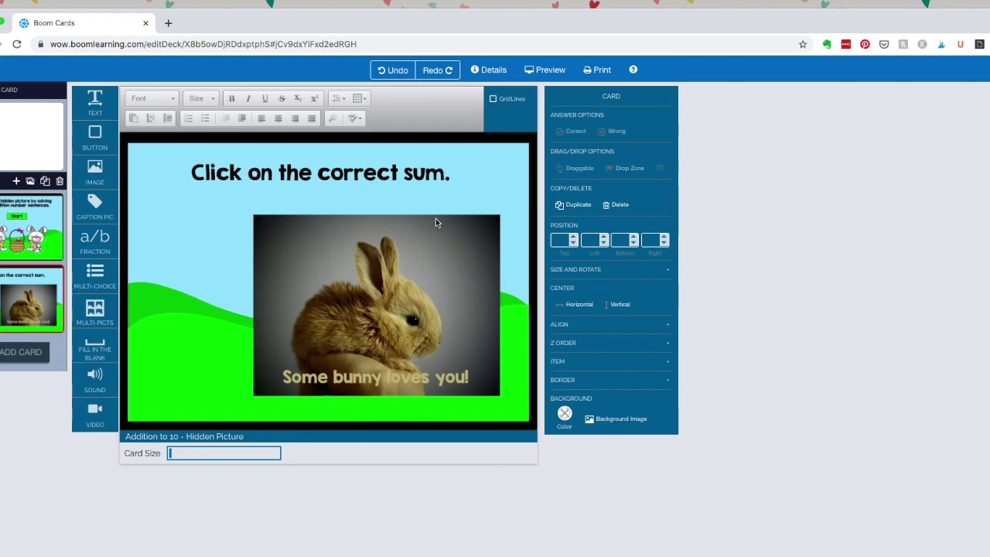
# Place the blank 3×3 grid image from the desktop on the card and enlarge it to cover the bunny photo
pyautogui.moveTo(94, 138); pyautogui.dragTo(282, 233)
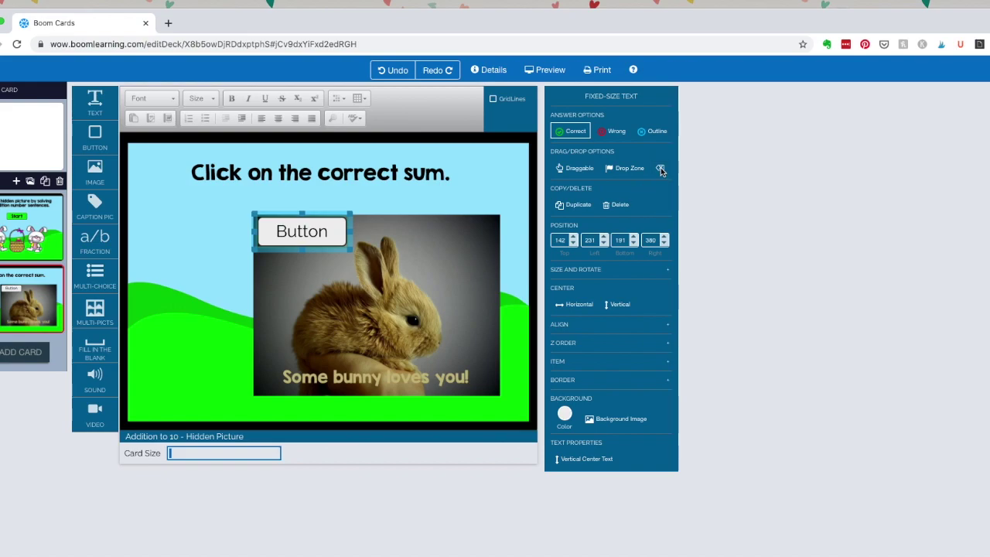
pyautogui.click(617, 204)
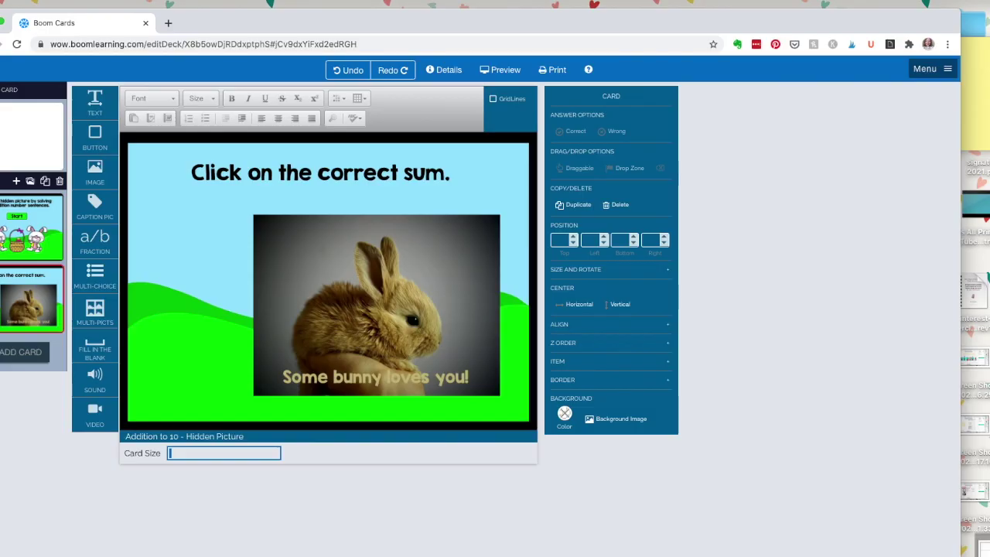
pyautogui.moveTo(975, 541); pyautogui.dragTo(375, 276)
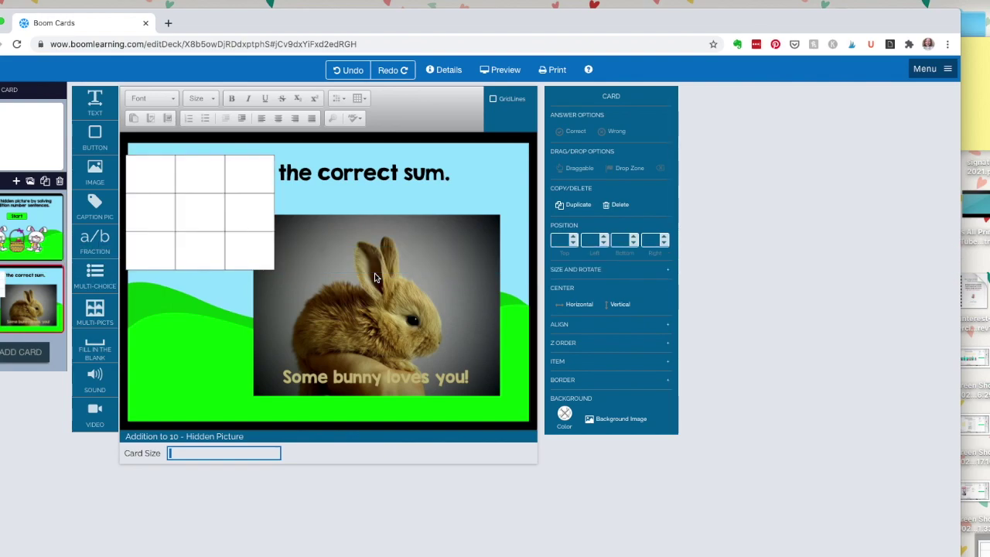
pyautogui.moveTo(210, 199); pyautogui.dragTo(331, 250)
pyautogui.moveTo(394, 345); pyautogui.dragTo(504, 412)
pyautogui.moveTo(426, 292); pyautogui.dragTo(426, 298)
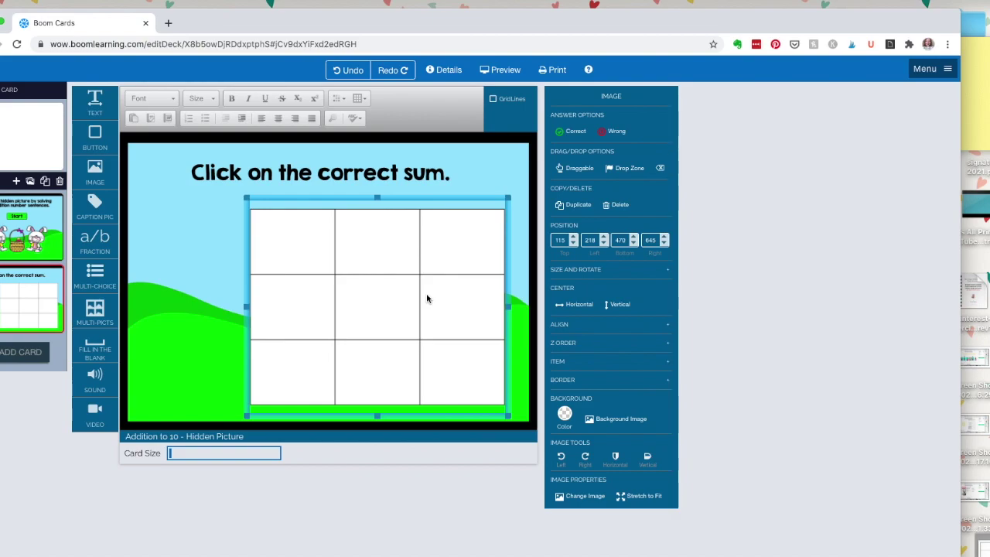
pyautogui.click(490, 182)
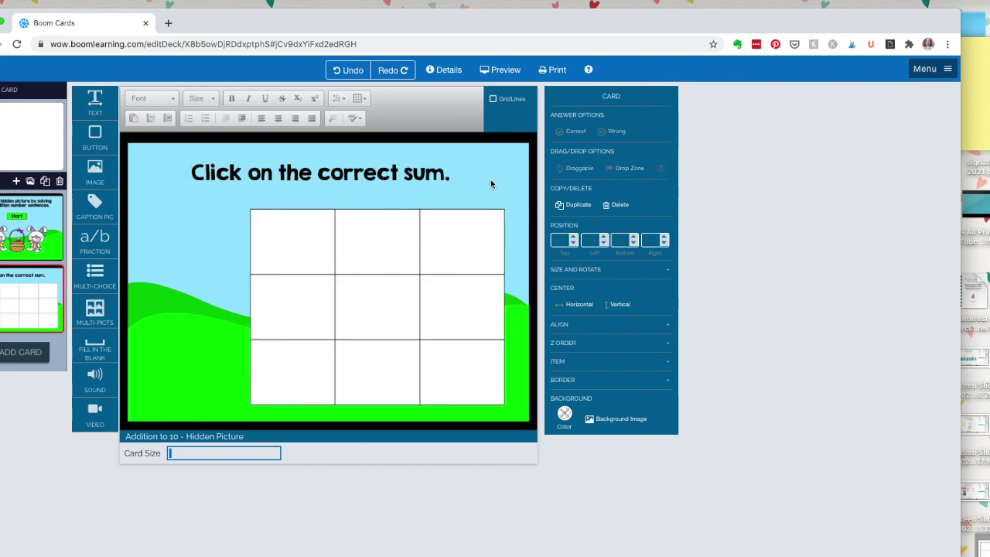
# Add a button to the card and resize it to fill the grid's first top-row cell
pyautogui.moveTo(96, 145); pyautogui.dragTo(245, 233)
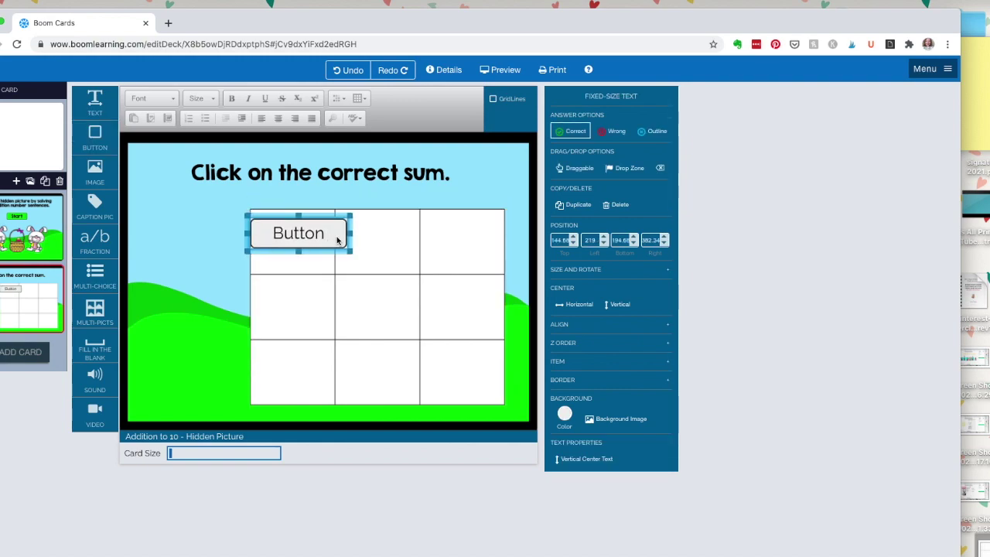
pyautogui.moveTo(349, 239); pyautogui.dragTo(341, 239)
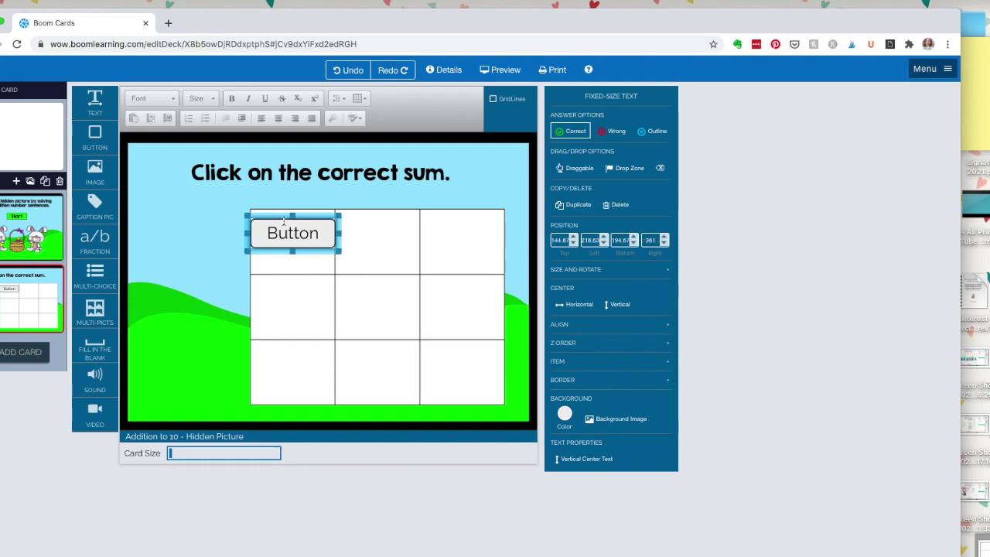
pyautogui.moveTo(293, 218); pyautogui.dragTo(292, 205)
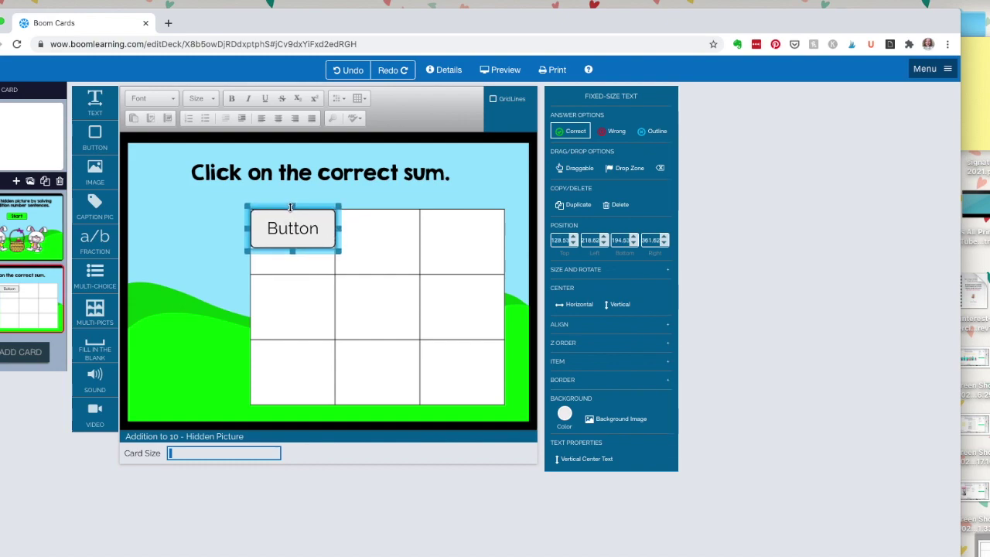
pyautogui.moveTo(293, 253); pyautogui.dragTo(295, 284)
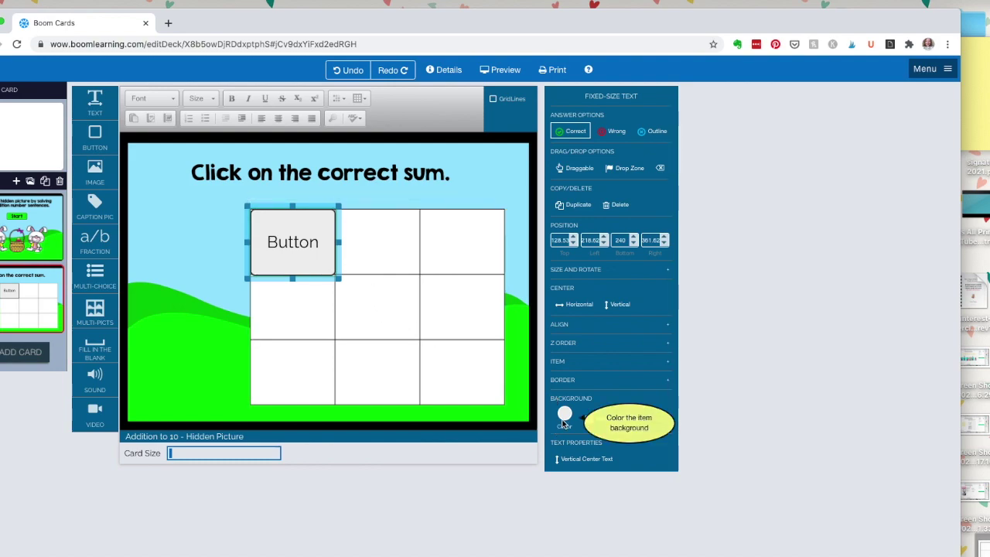
# Fill the new button's background with lime green
pyautogui.click(565, 416)
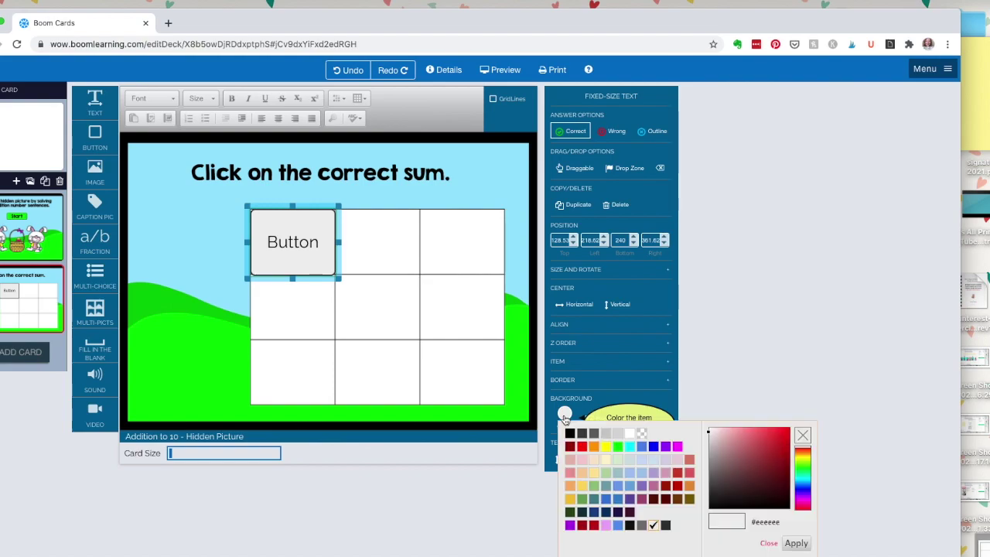
pyautogui.click(630, 447)
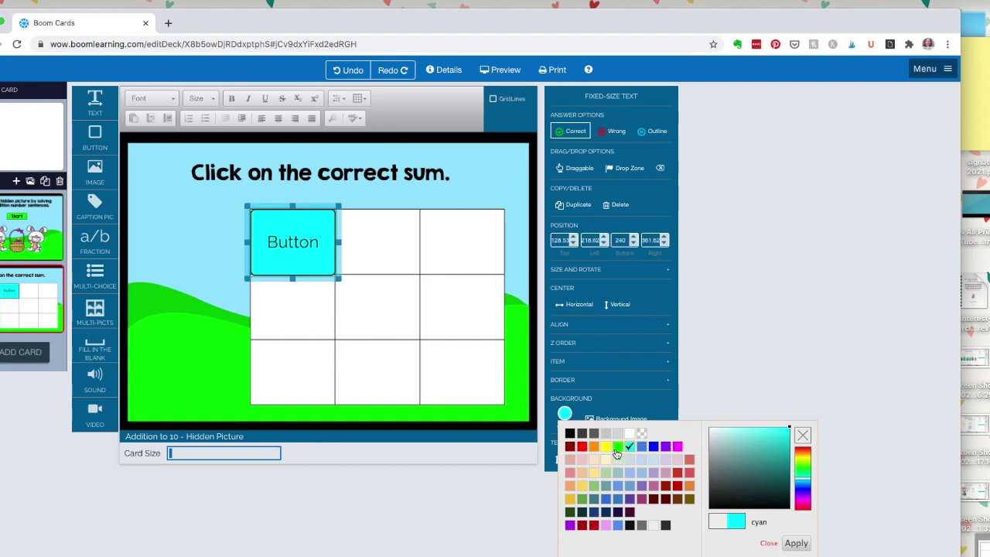
pyautogui.click(617, 447)
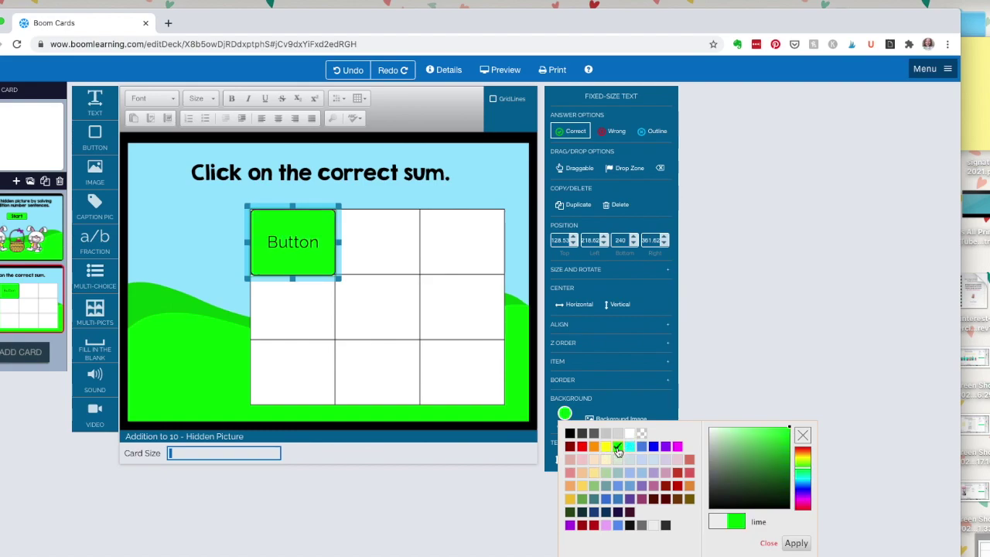
# Format the button's text in the KGSeco… font at size 64 and change it to "6"
pyautogui.click(315, 244)
pyautogui.moveTo(316, 245); pyautogui.dragTo(268, 240)
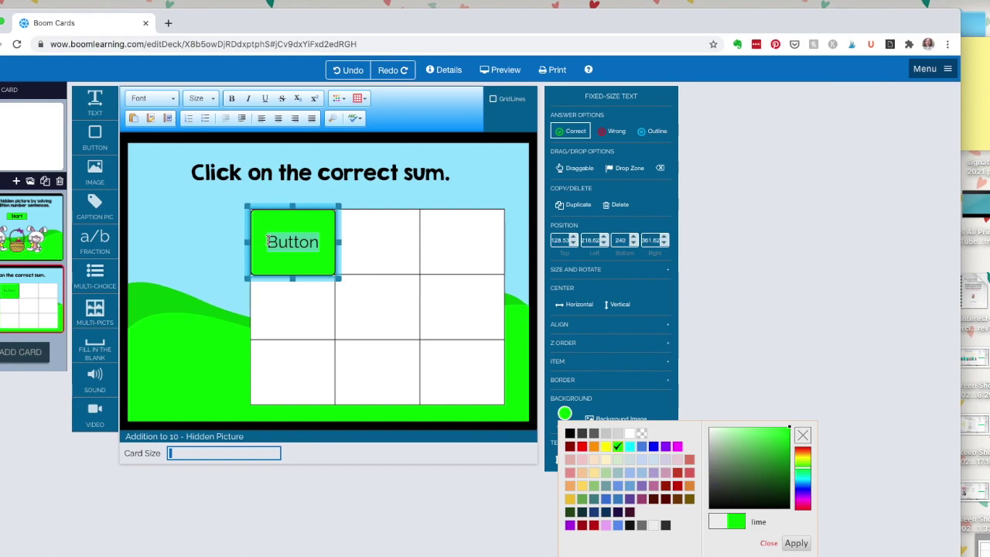
pyautogui.click(172, 99)
pyautogui.click(184, 157)
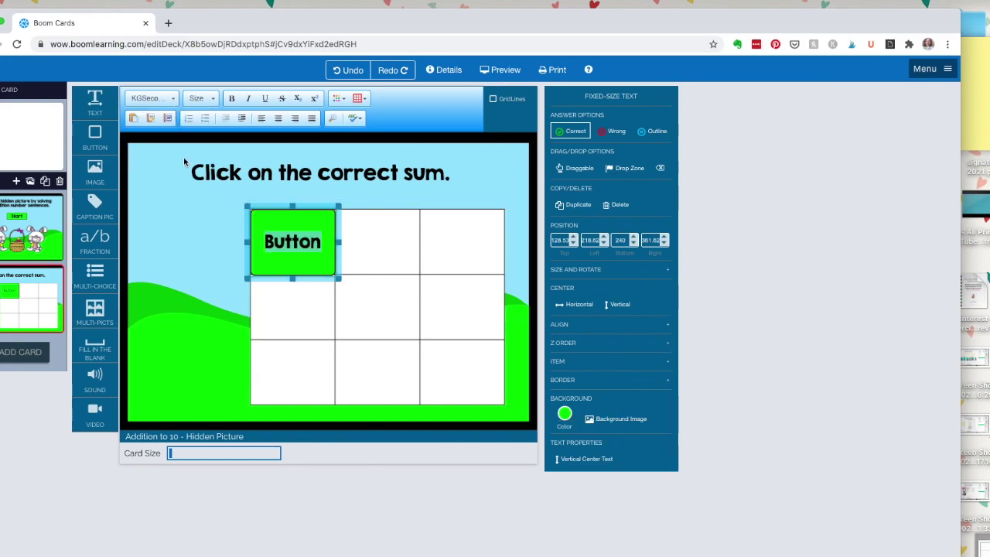
pyautogui.click(202, 98)
pyautogui.moveTo(250, 116); pyautogui.dragTo(252, 152)
pyautogui.click(207, 174)
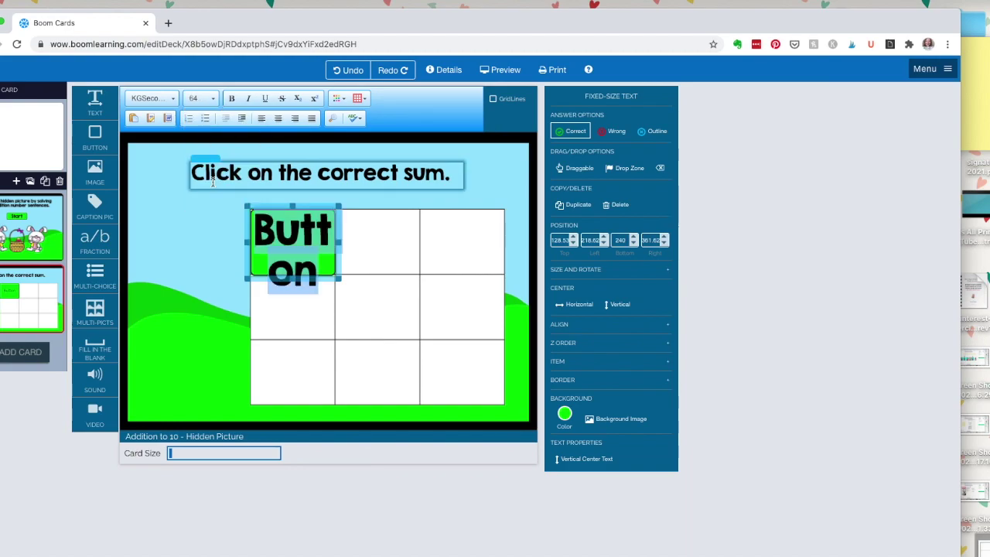
pyautogui.write('6')
pyautogui.click(308, 209)
pyautogui.click(307, 206)
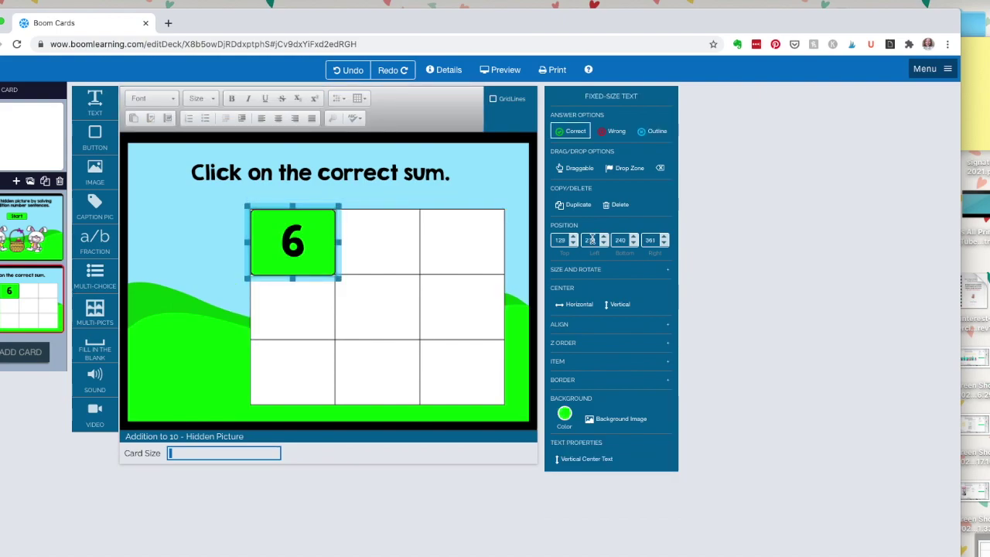
# Duplicate the 6 button into the other two top-row cells and level the third copy with its neighbours
pyautogui.click(572, 205)
pyautogui.moveTo(315, 211); pyautogui.dragTo(468, 208)
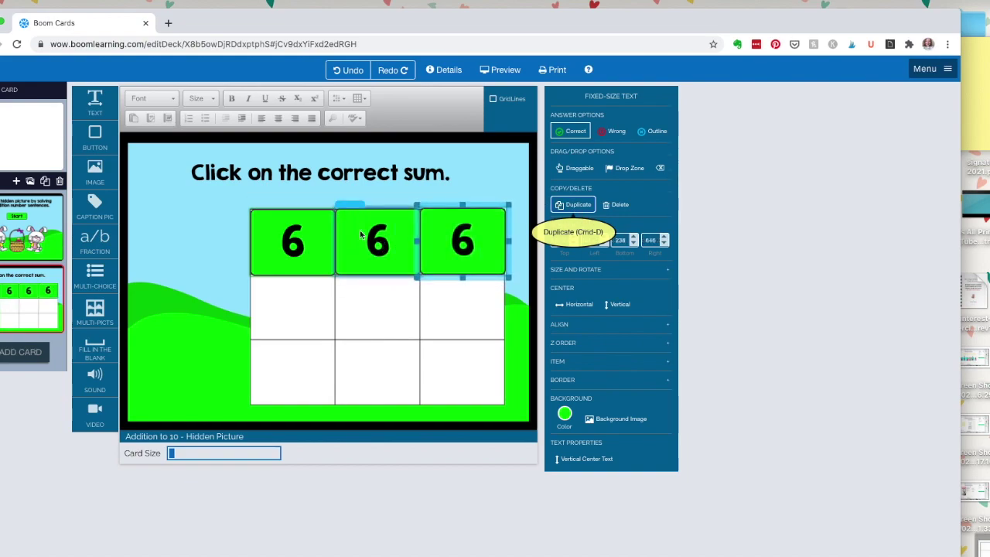
pyautogui.click(325, 294)
pyautogui.click(308, 231)
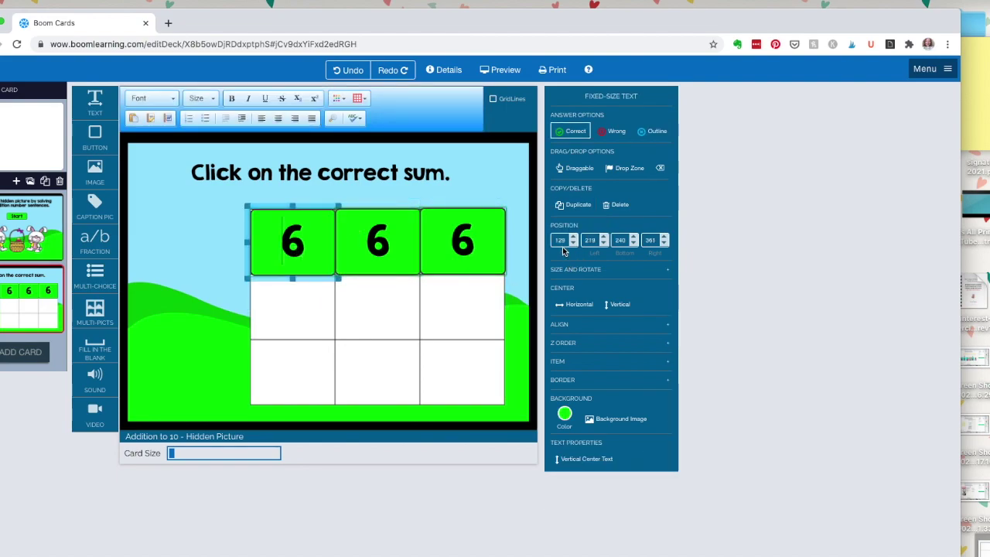
pyautogui.click(368, 241)
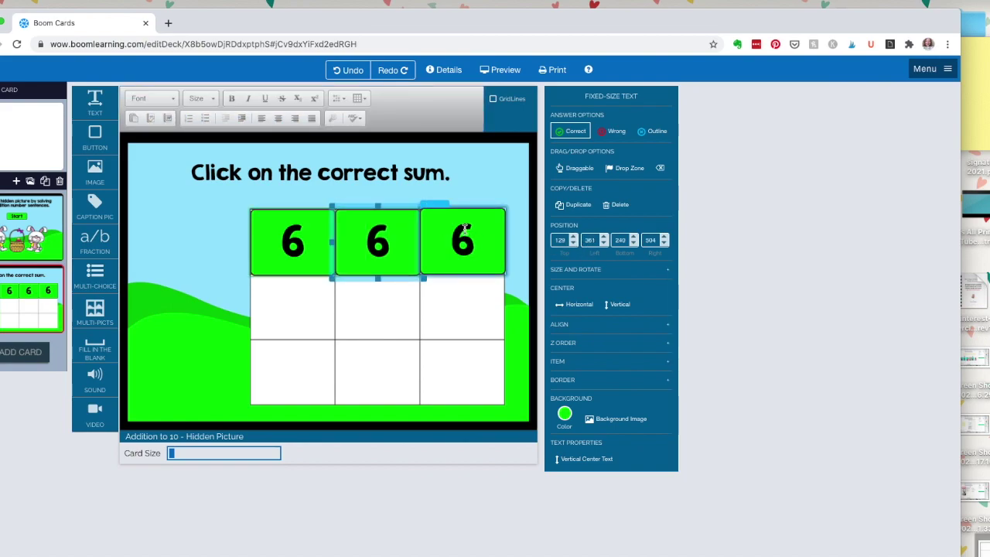
pyautogui.click(478, 225)
pyautogui.click(573, 244)
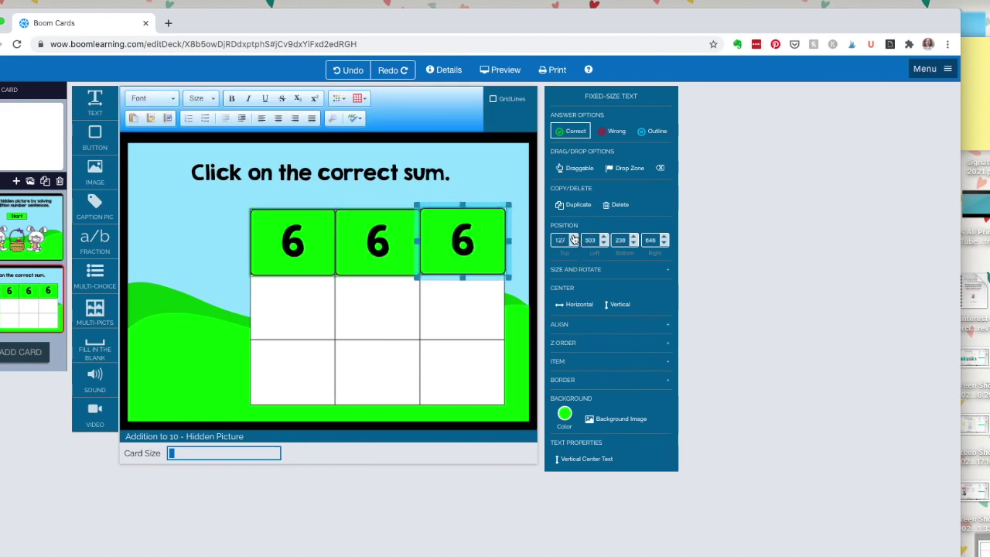
pyautogui.click(308, 295)
# Duplicate the first top-row button and place the copy in the middle row's first cell
pyautogui.click(305, 226)
pyautogui.click(305, 224)
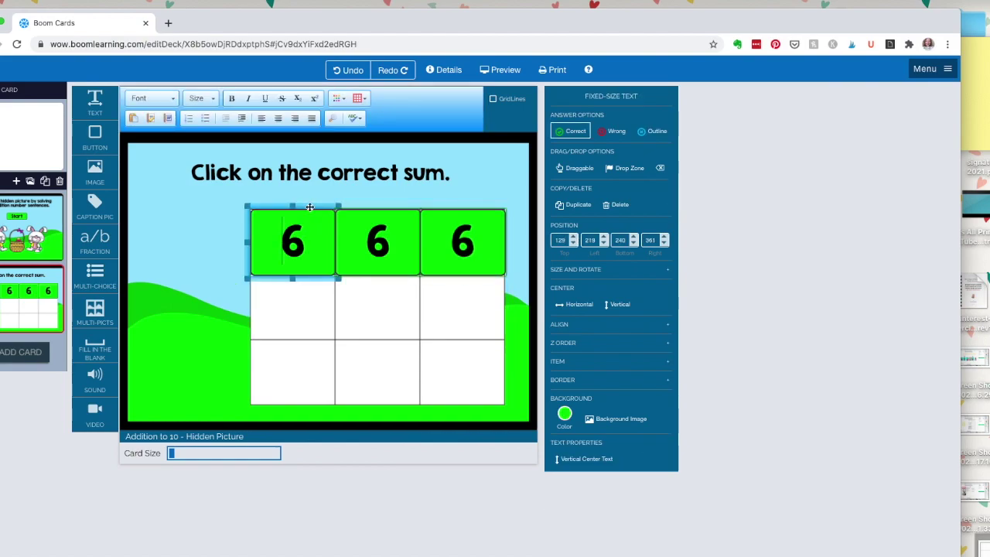
pyautogui.click(573, 204)
pyautogui.moveTo(305, 216); pyautogui.dragTo(298, 272)
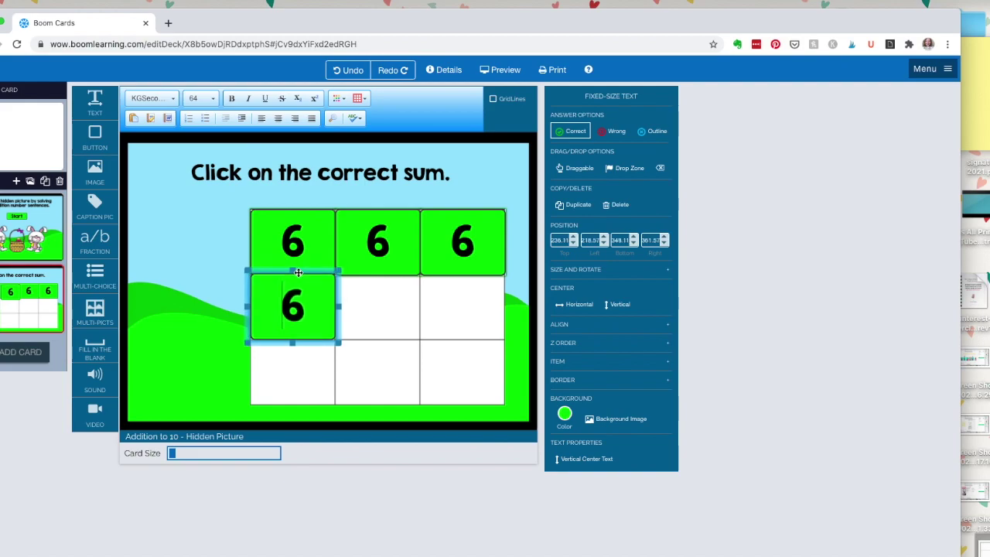
# Fill the remaining two middle-row cells with duplicates of the 6 button, stretching the centre copy to its cell's lower edge
pyautogui.click(579, 204)
pyautogui.hotkey('shift', 'Right')
pyautogui.hotkey('shift', 'Right')
pyautogui.hotkey('shift', 'Right')
pyautogui.hotkey('shift', 'Right')
pyautogui.hotkey('shift', 'Right')
pyautogui.hotkey('shift', 'Right')
pyautogui.hotkey('shift', 'Right')
pyautogui.hotkey('shift', 'Right')
pyautogui.hotkey('shift', 'Right')
pyautogui.hotkey('shift', 'Right')
pyautogui.hotkey('shift', 'Right')
pyautogui.moveTo(379, 335); pyautogui.dragTo(379, 343)
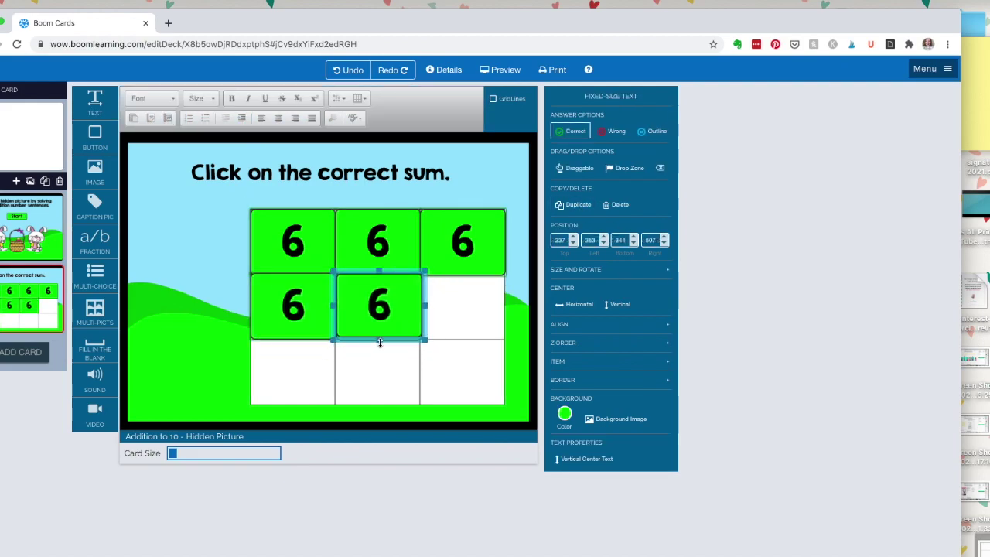
pyautogui.hotkey('ctrl', 'd')
pyautogui.moveTo(382, 279); pyautogui.dragTo(467, 279)
# Compare the positions of the middle-row buttons and adjust the second and third to line up with the first
pyautogui.click(442, 362)
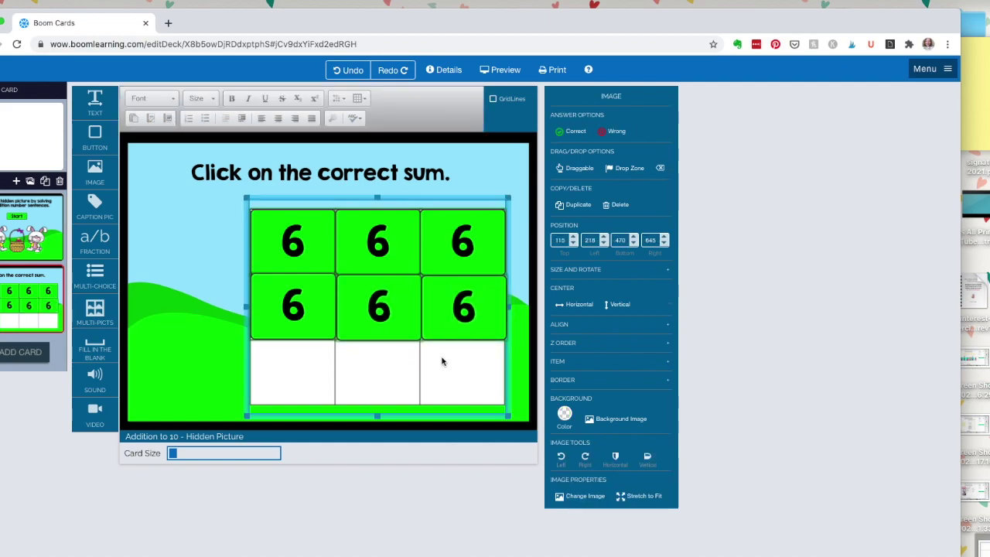
pyautogui.click(294, 302)
pyautogui.click(362, 296)
pyautogui.click(463, 306)
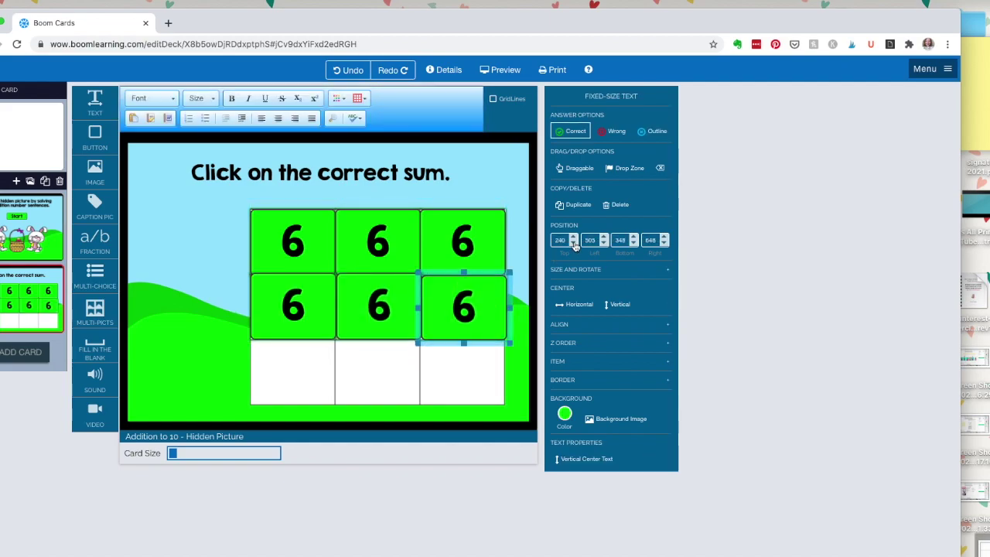
pyautogui.click(459, 376)
pyautogui.click(329, 321)
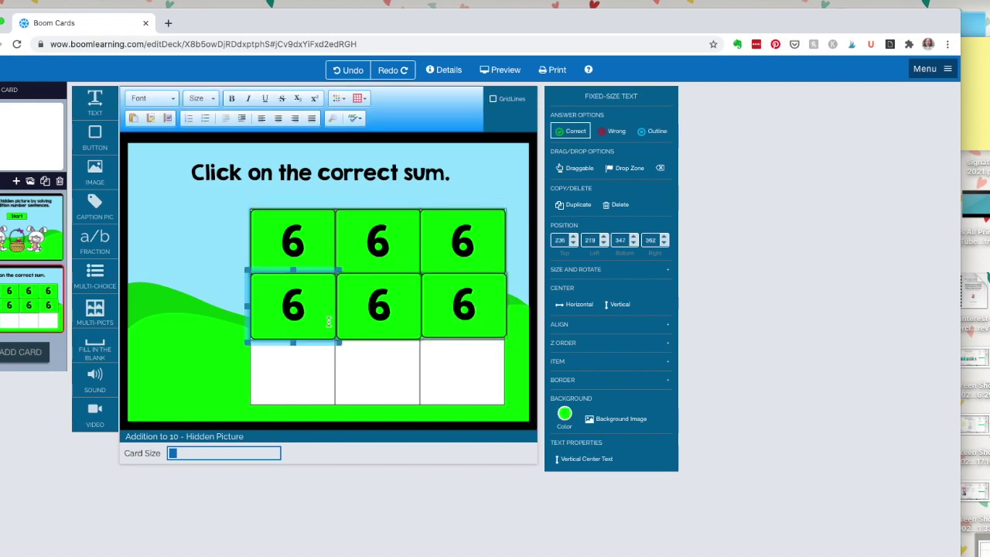
pyautogui.click(369, 309)
pyautogui.click(490, 328)
pyautogui.click(461, 385)
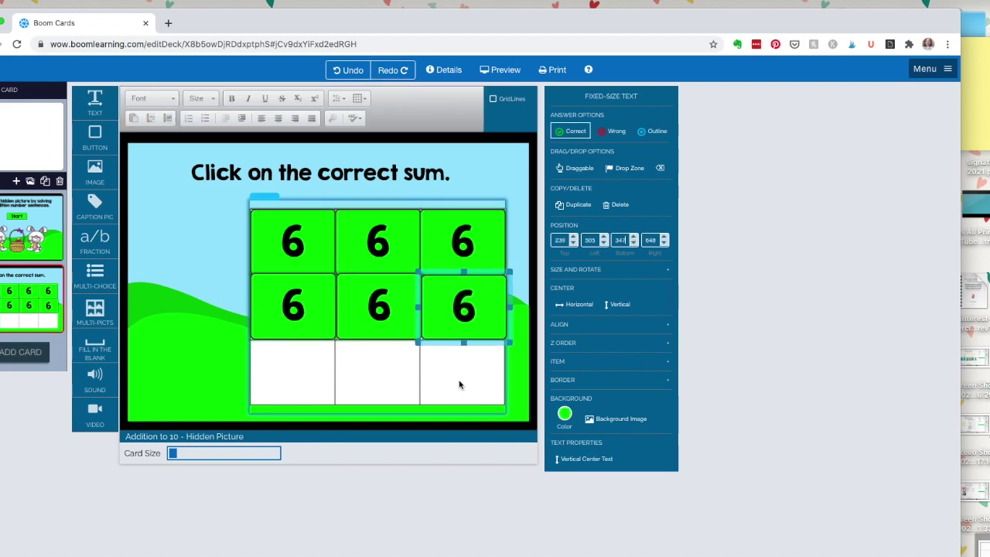
pyautogui.click(455, 369)
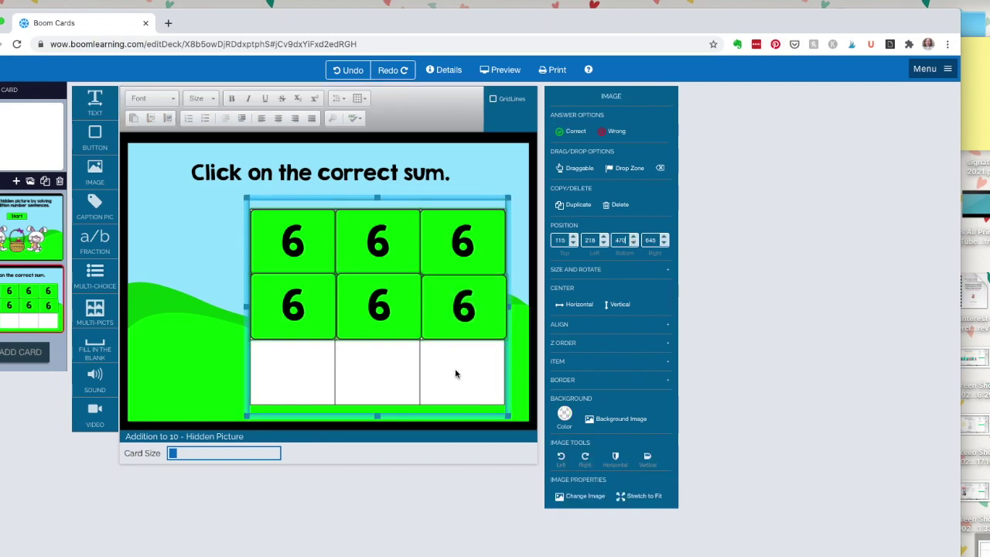
pyautogui.click(343, 282)
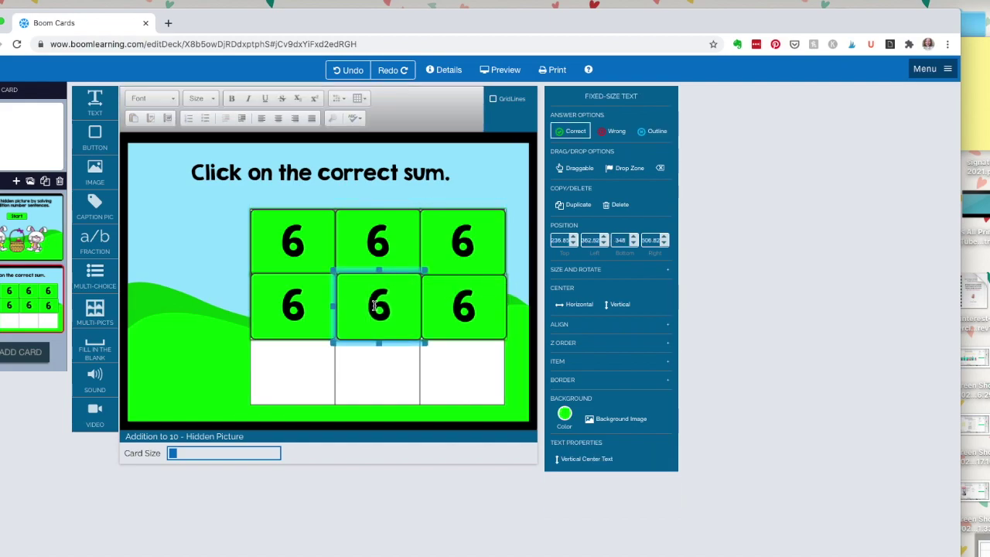
pyautogui.click(373, 371)
# Duplicate the 6 button into the first and second cells of the bottom row
pyautogui.click(314, 291)
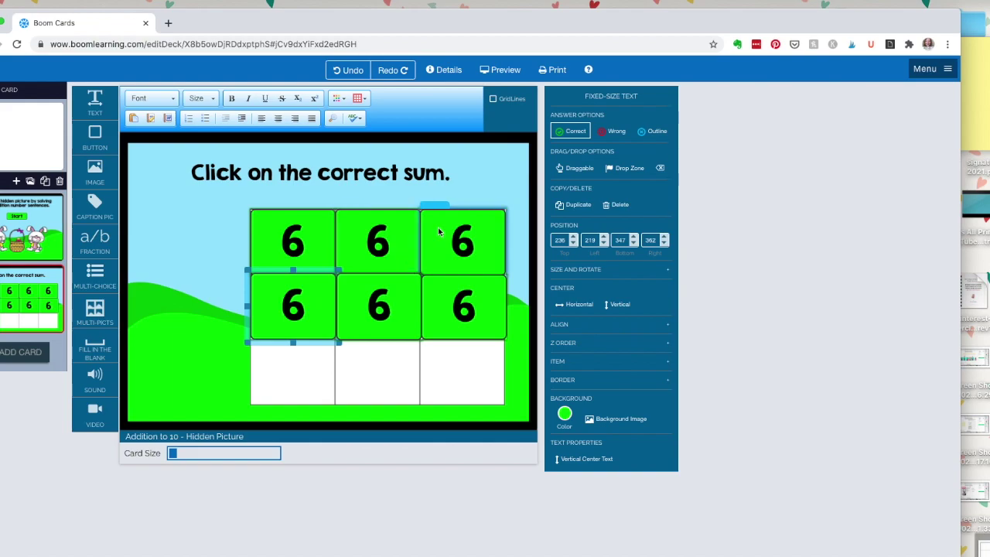
pyautogui.click(576, 205)
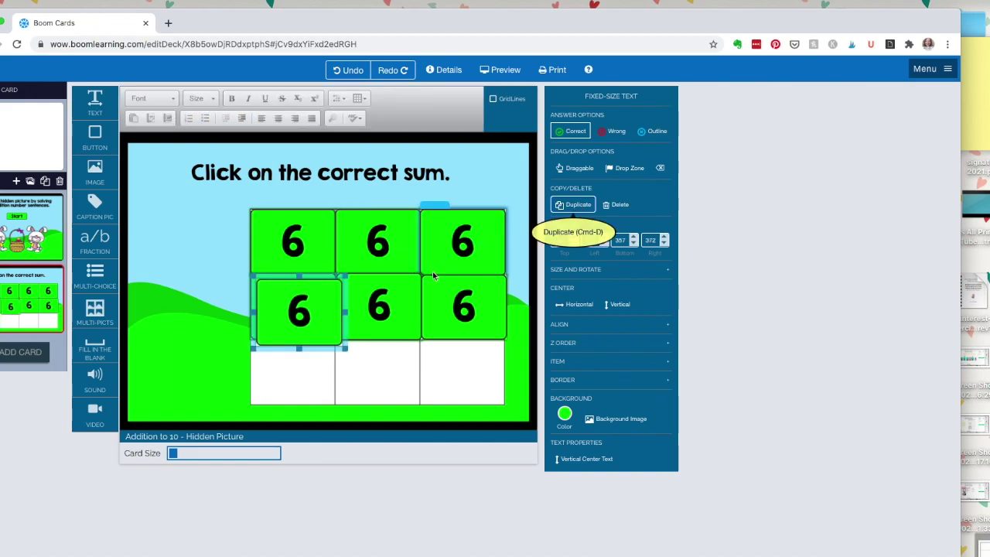
pyautogui.moveTo(319, 285); pyautogui.dragTo(312, 334)
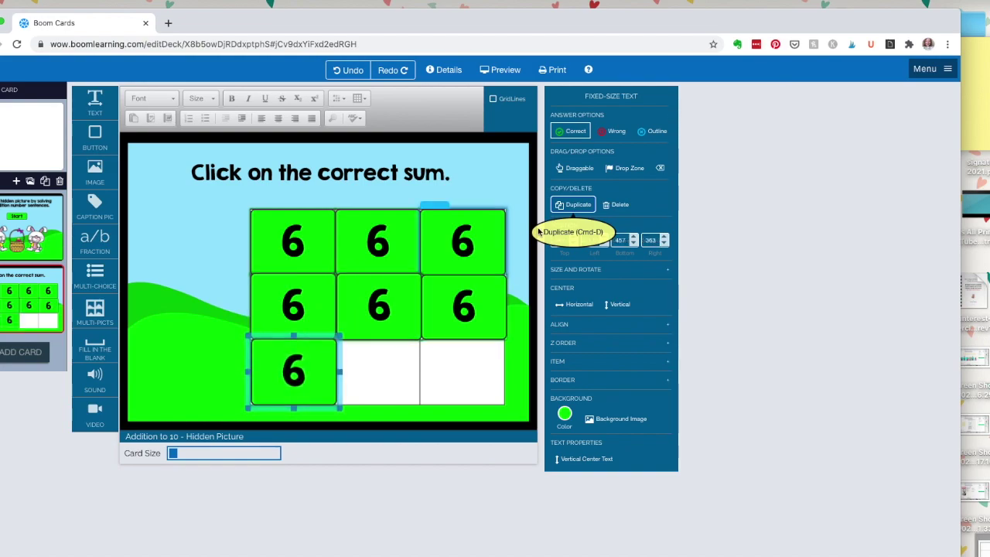
pyautogui.click(576, 206)
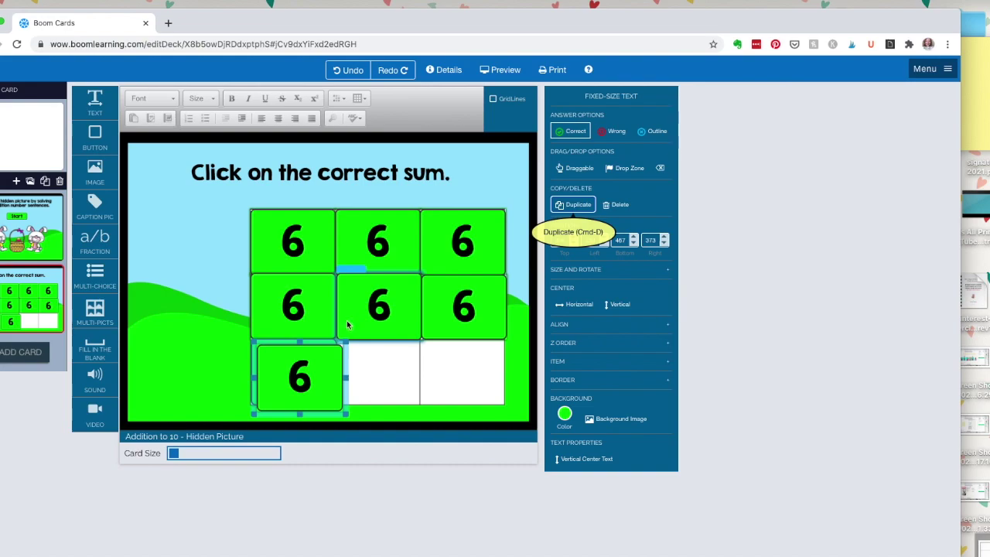
pyautogui.moveTo(316, 341); pyautogui.dragTo(397, 337)
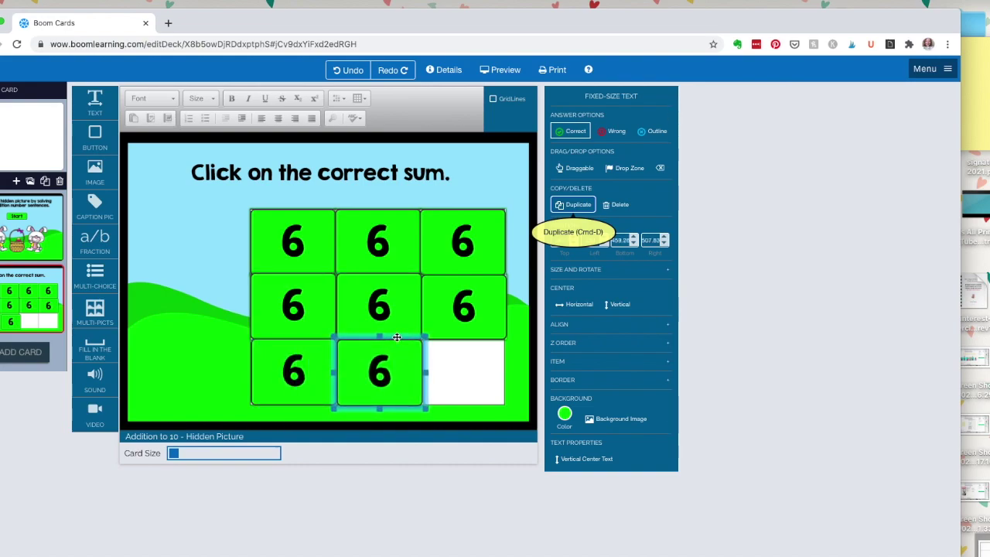
pyautogui.click(294, 338)
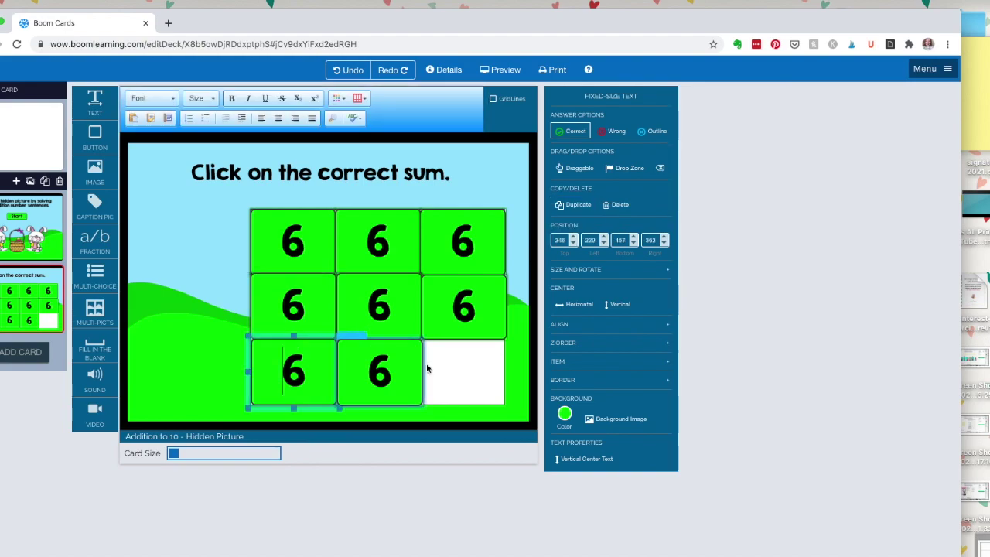
# Delete the 3×3 grid image and cover the last bottom-row cell with a duplicate of the 6 button
pyautogui.click(460, 366)
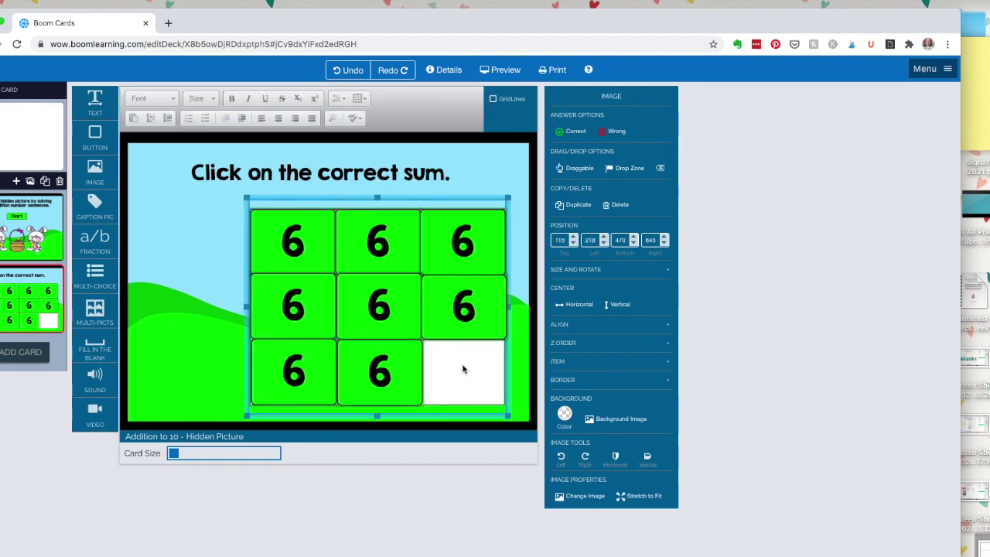
pyautogui.click(618, 205)
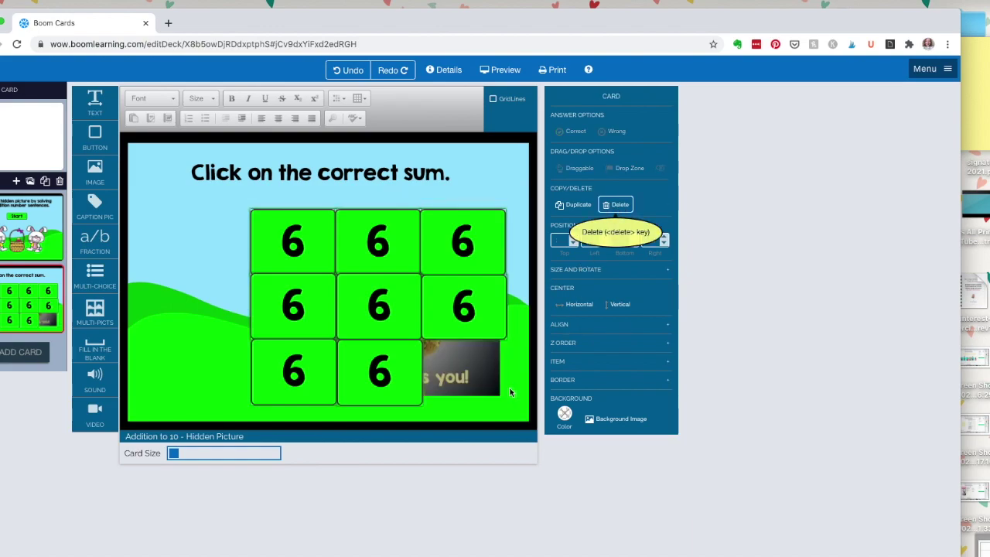
pyautogui.click(379, 346)
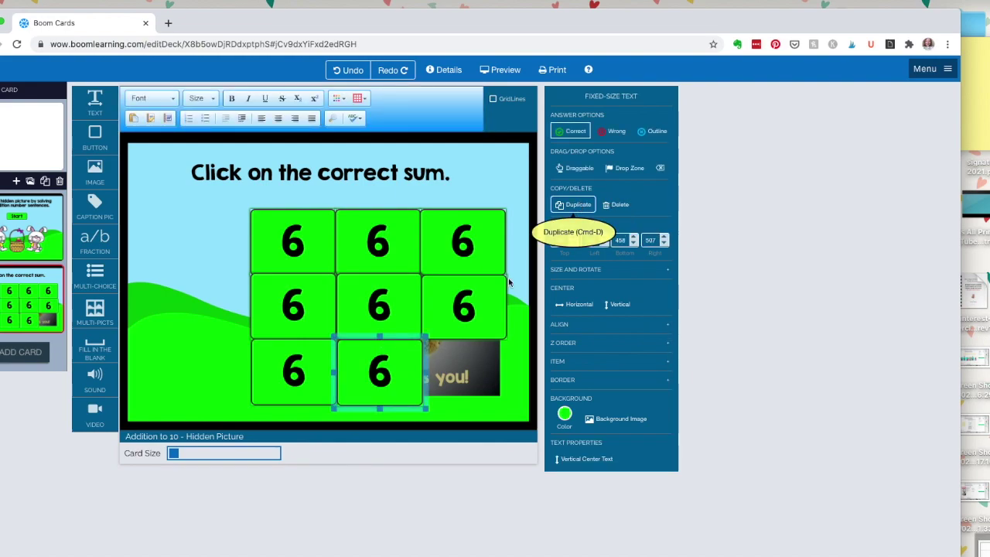
pyautogui.moveTo(395, 339); pyautogui.dragTo(479, 338)
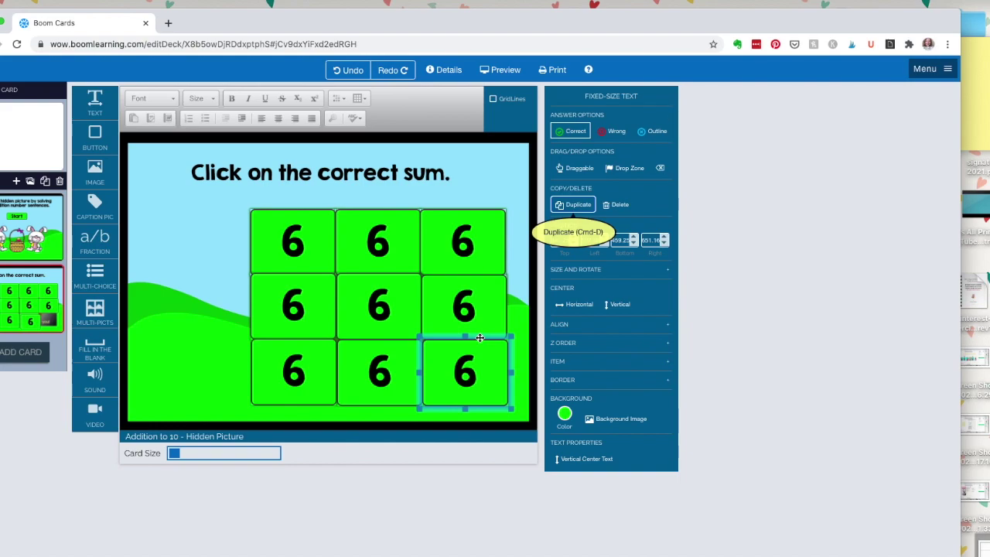
pyautogui.click(514, 313)
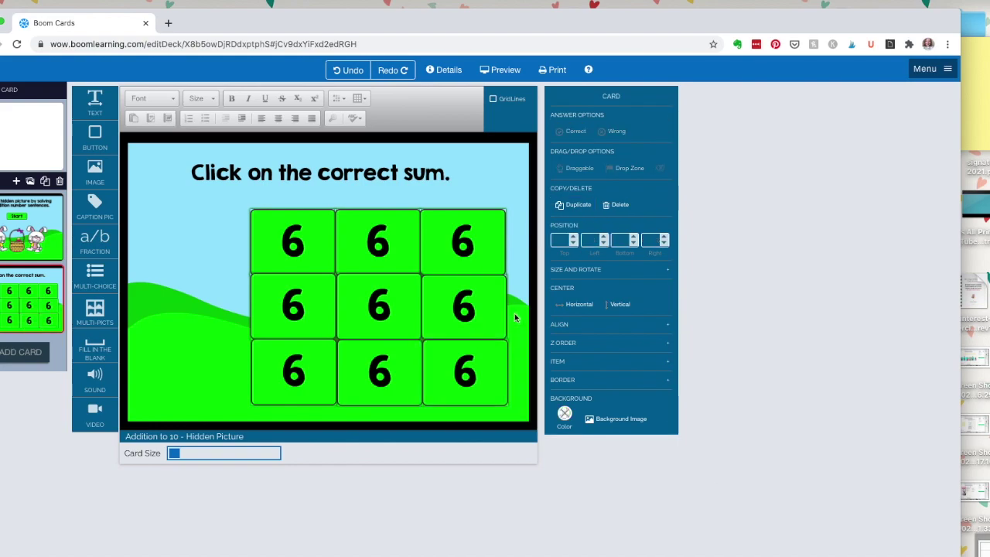
# Compare the third-column buttons' positions and shift the bottom and middle ones to left 502, right 645 to line up with the top one
pyautogui.click(489, 229)
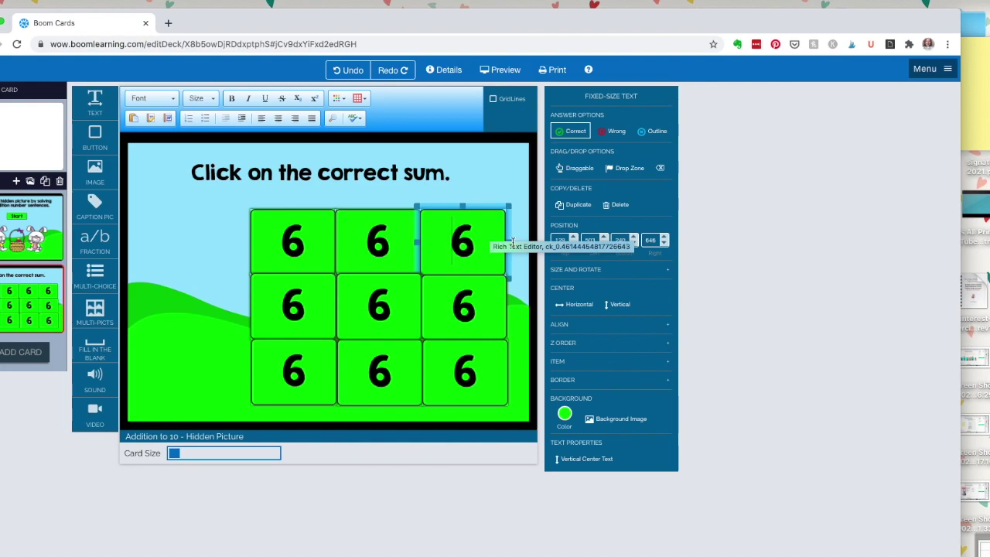
pyautogui.click(496, 304)
pyautogui.click(496, 368)
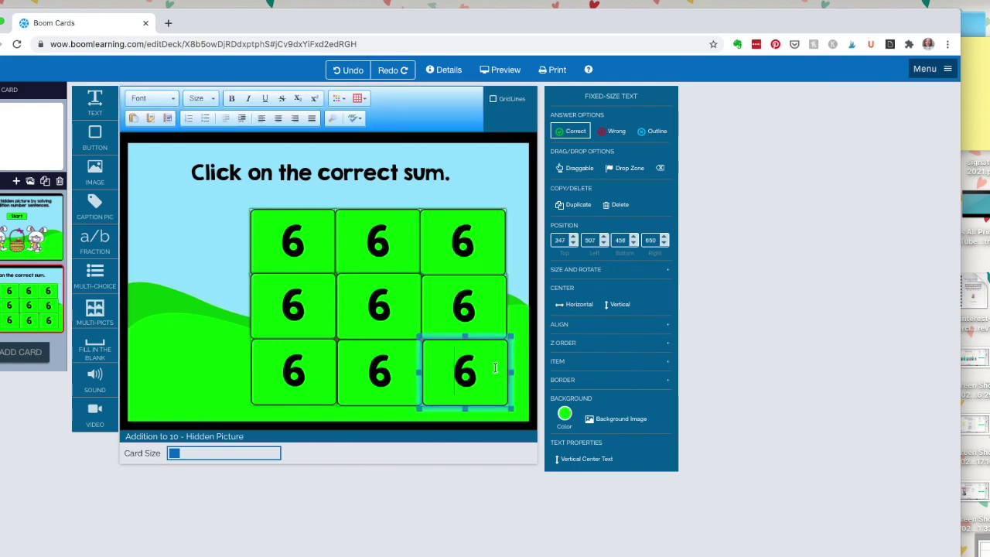
pyautogui.click(664, 244)
pyautogui.click(664, 244)
pyautogui.click(663, 243)
pyautogui.click(501, 292)
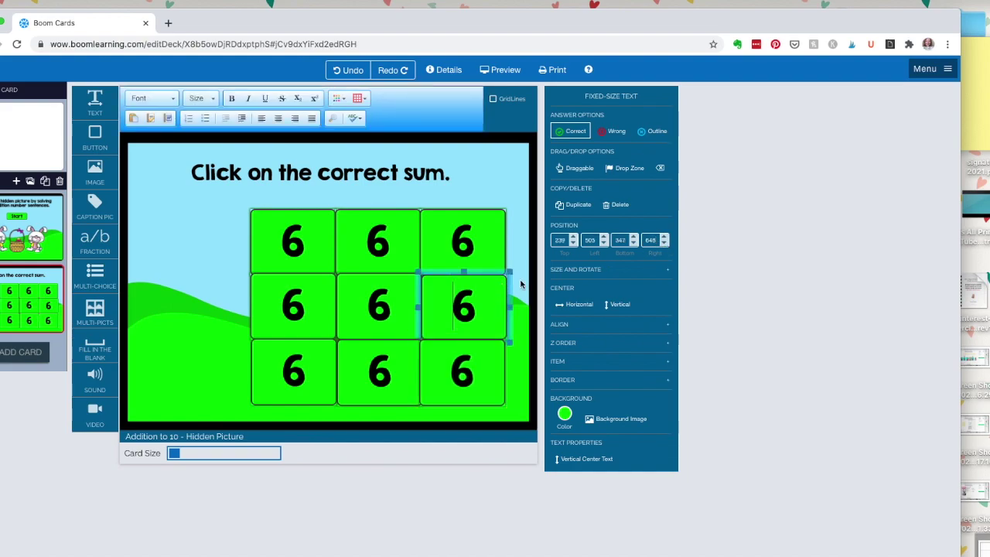
pyautogui.click(663, 244)
pyautogui.click(663, 244)
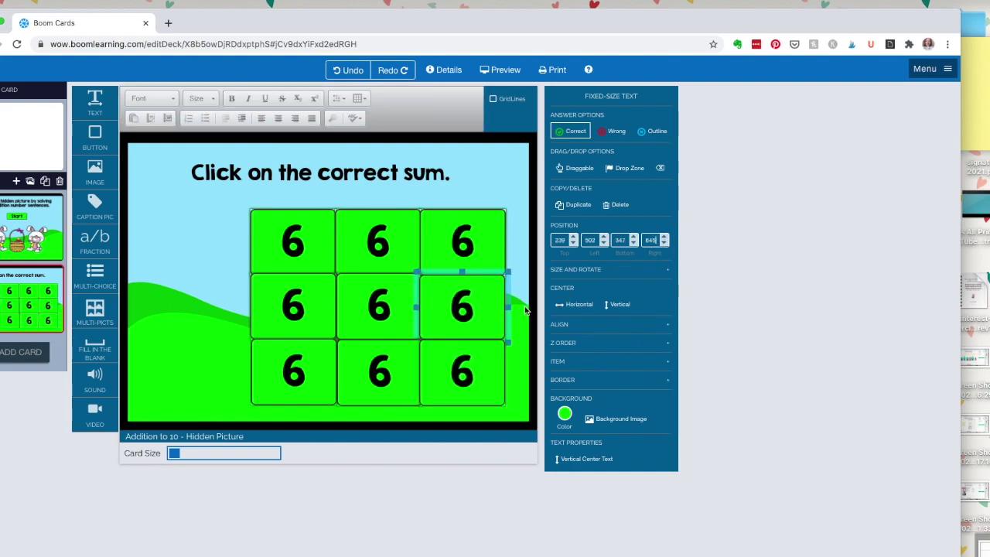
pyautogui.click(516, 283)
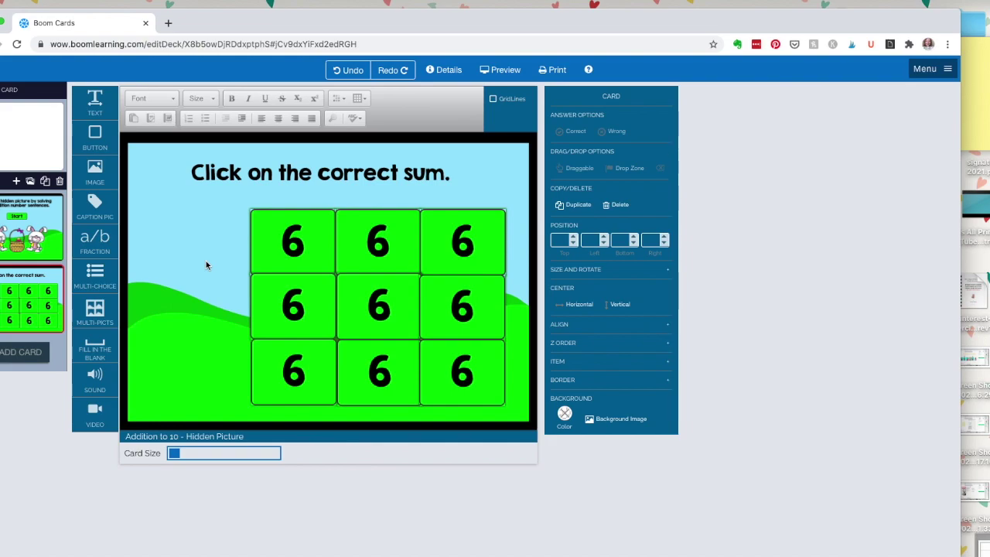
# Mark the second and third top-row buttons as wrong answers
pyautogui.click(315, 228)
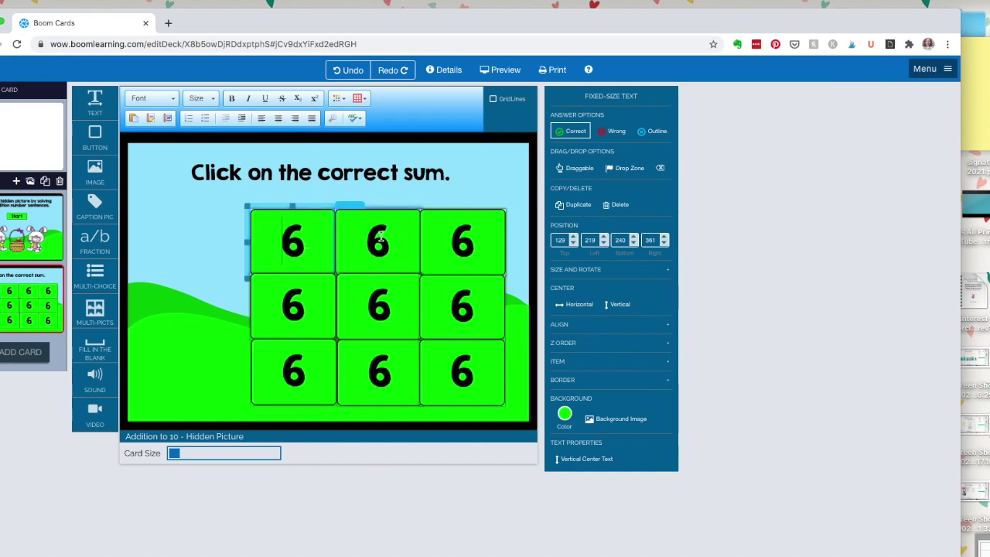
pyautogui.click(356, 232)
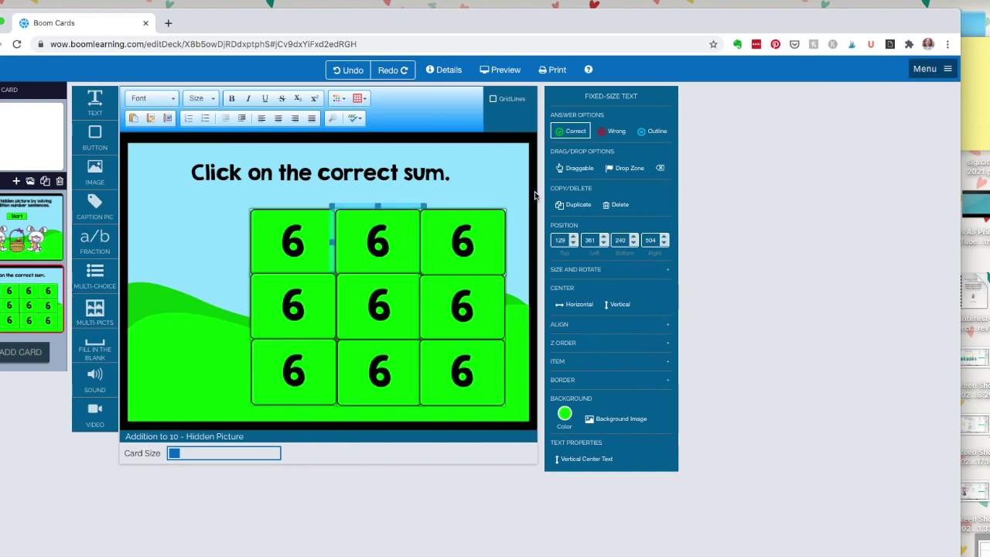
pyautogui.click(605, 137)
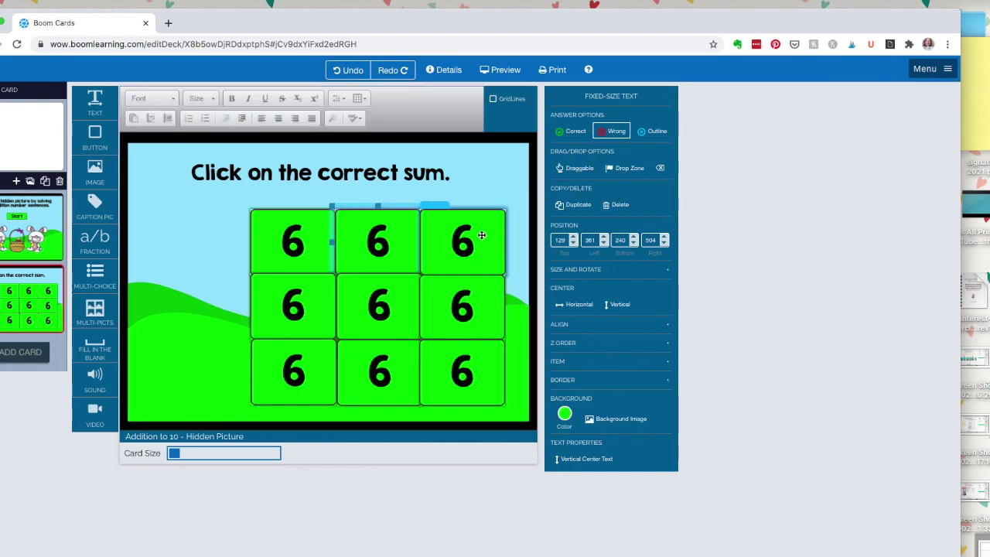
pyautogui.click(481, 237)
pyautogui.click(611, 137)
# Mark all three middle-row buttons as wrong answers
pyautogui.click(485, 295)
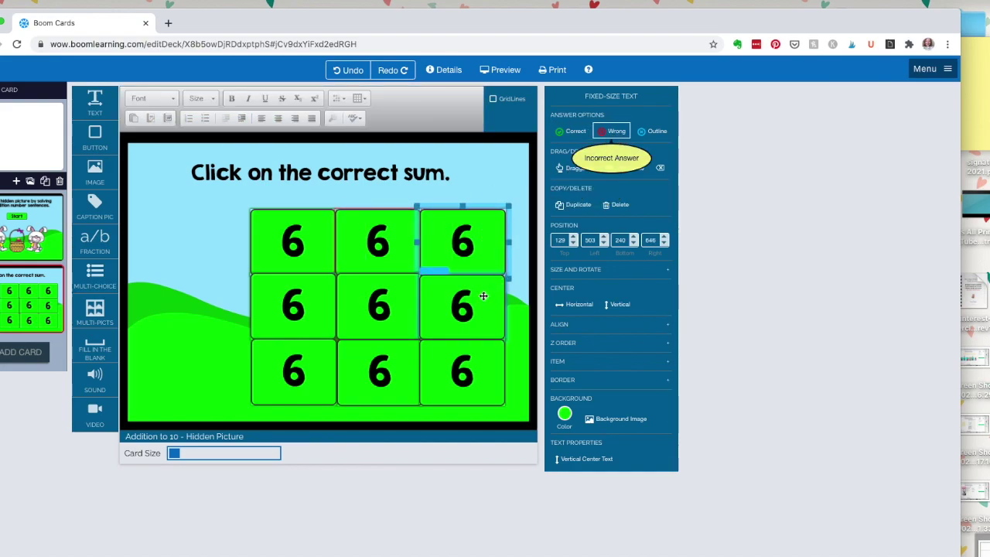
pyautogui.click(611, 131)
pyautogui.click(389, 296)
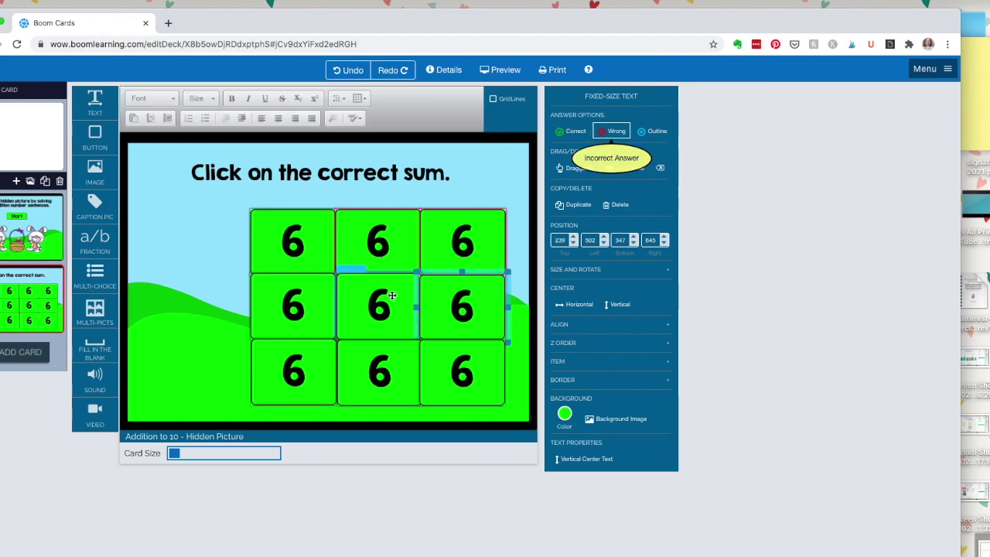
pyautogui.click(613, 132)
pyautogui.click(312, 289)
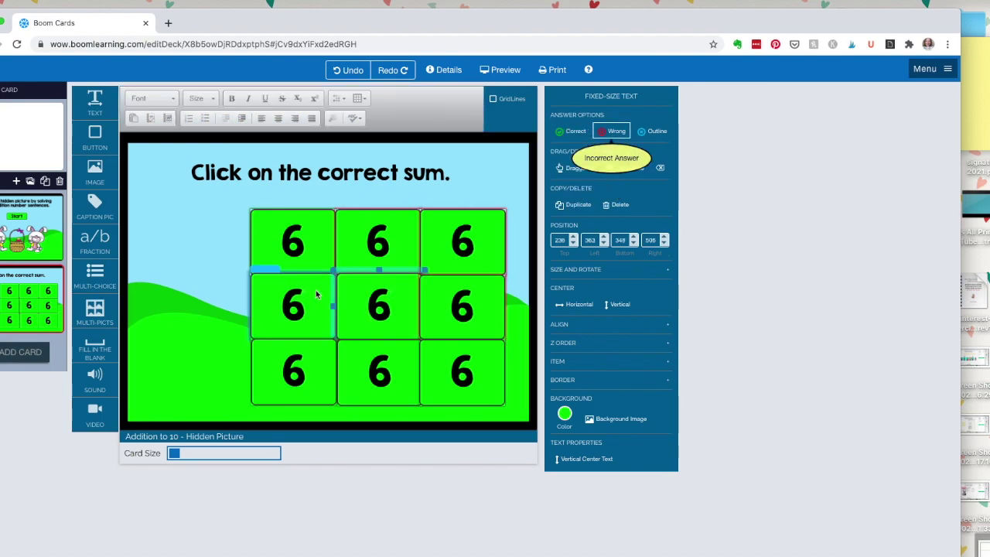
pyautogui.click(613, 133)
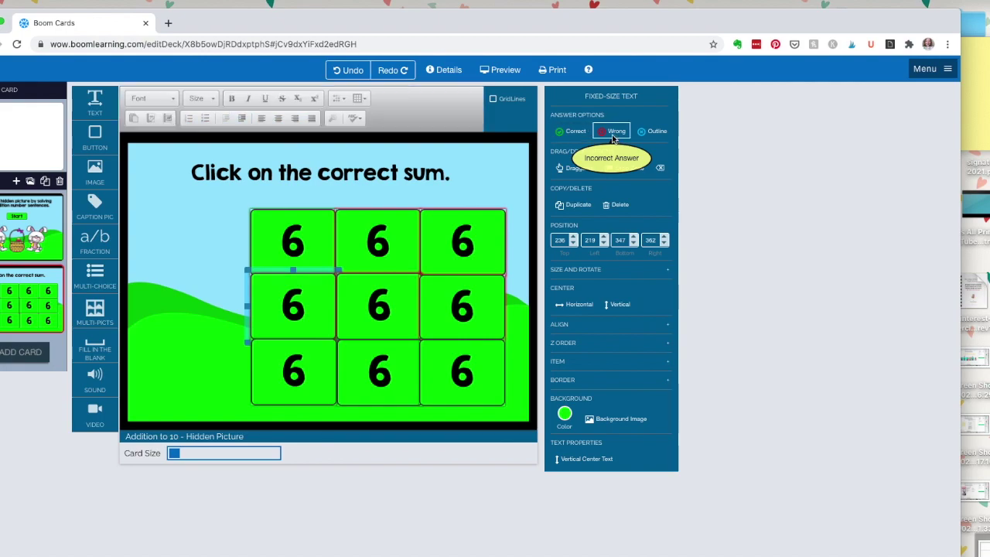
# Mark all three bottom-row buttons as wrong answers
pyautogui.click(313, 361)
pyautogui.click(611, 133)
pyautogui.click(379, 371)
pyautogui.click(613, 131)
pyautogui.click(463, 372)
pyautogui.click(613, 131)
pyautogui.click(205, 232)
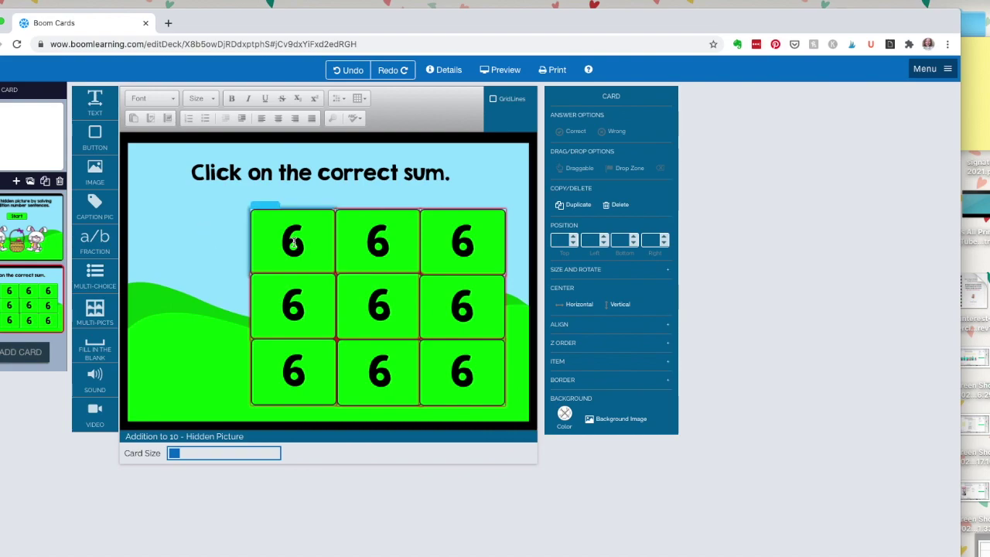
# Change the numbers on the second and third top-row buttons to 8 and 9
pyautogui.doubleClick(371, 235)
pyautogui.write('8')
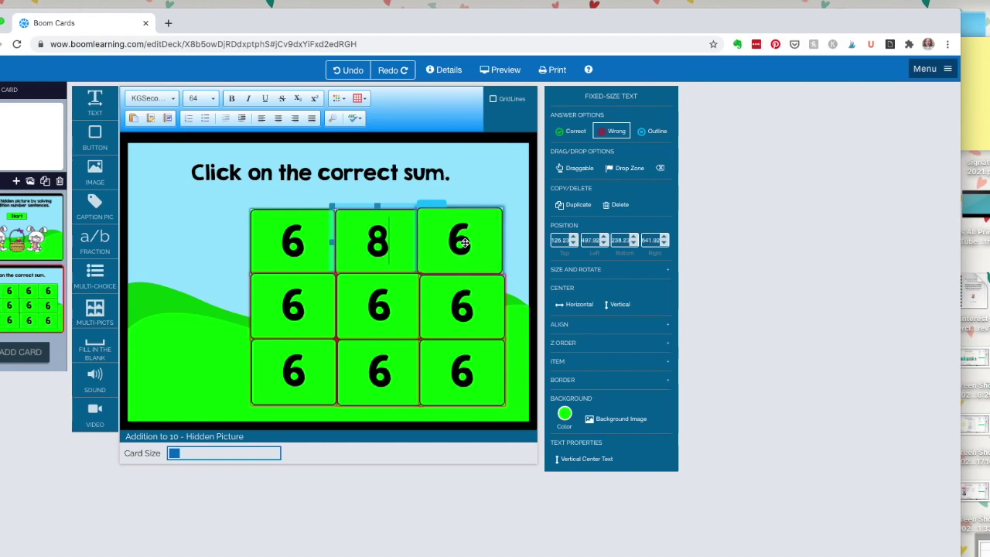
pyautogui.doubleClick(468, 245)
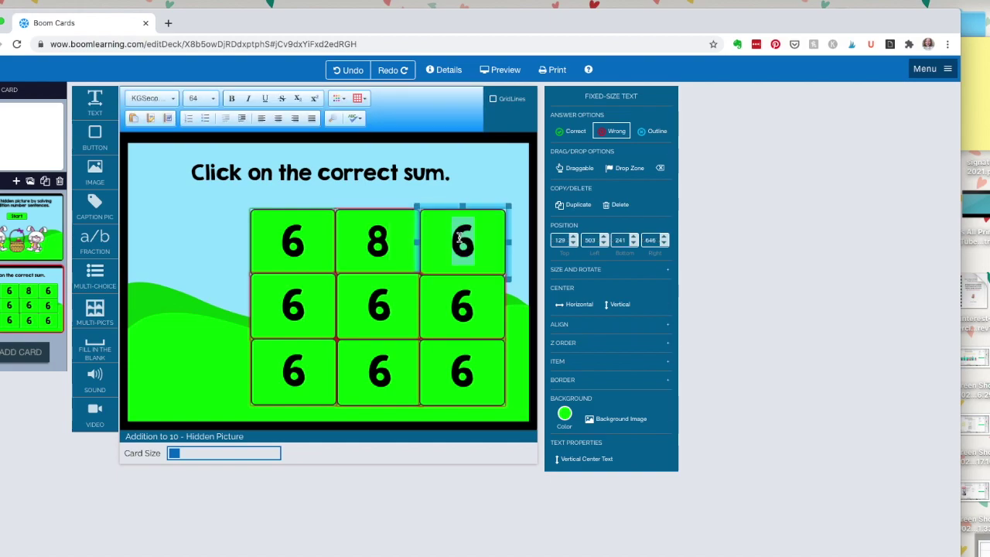
pyautogui.write('9')
# Change the middle-row button numbers to 3, 5 and 7, in order across the row
pyautogui.doubleClick(468, 309)
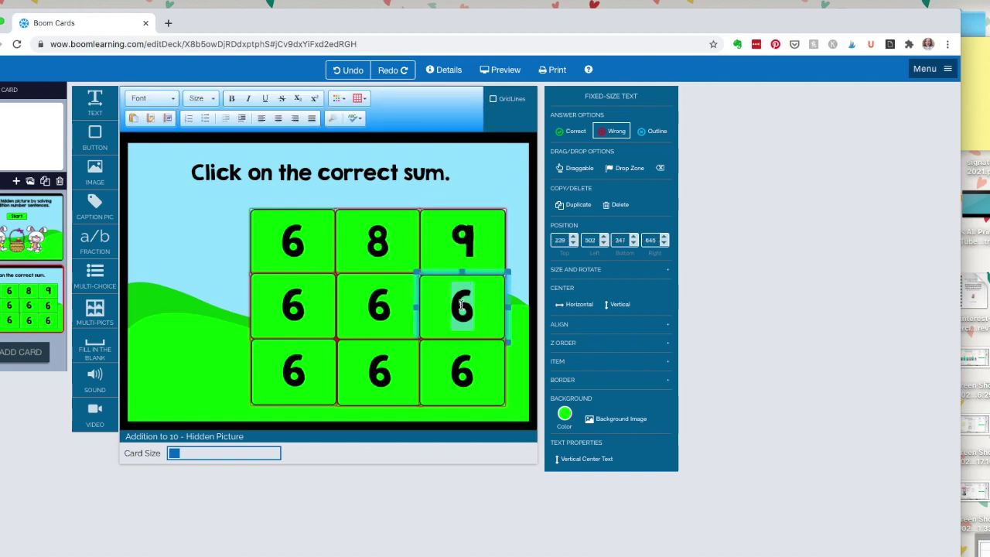
pyautogui.write('7')
pyautogui.doubleClick(381, 307)
pyautogui.doubleClick(380, 307)
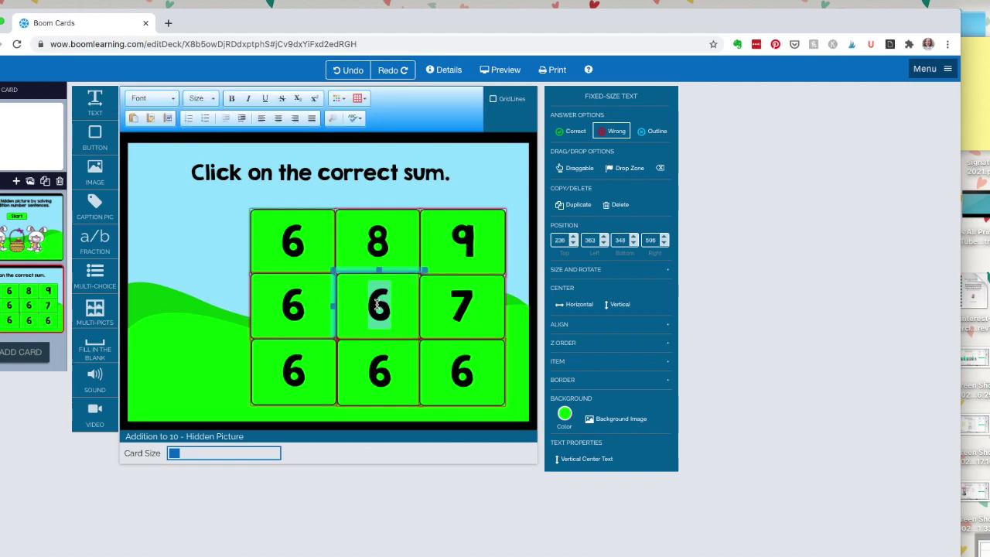
pyautogui.write('5')
pyautogui.doubleClick(299, 309)
pyautogui.doubleClick(299, 309)
pyautogui.write('3')
# Change the bottom-row button numbers to 1, 4 and 2, in order across the row
pyautogui.doubleClick(301, 377)
pyautogui.doubleClick(302, 377)
pyautogui.write('1')
pyautogui.doubleClick(373, 370)
pyautogui.doubleClick(373, 371)
pyautogui.write('4')
pyautogui.doubleClick(461, 373)
pyautogui.doubleClick(461, 374)
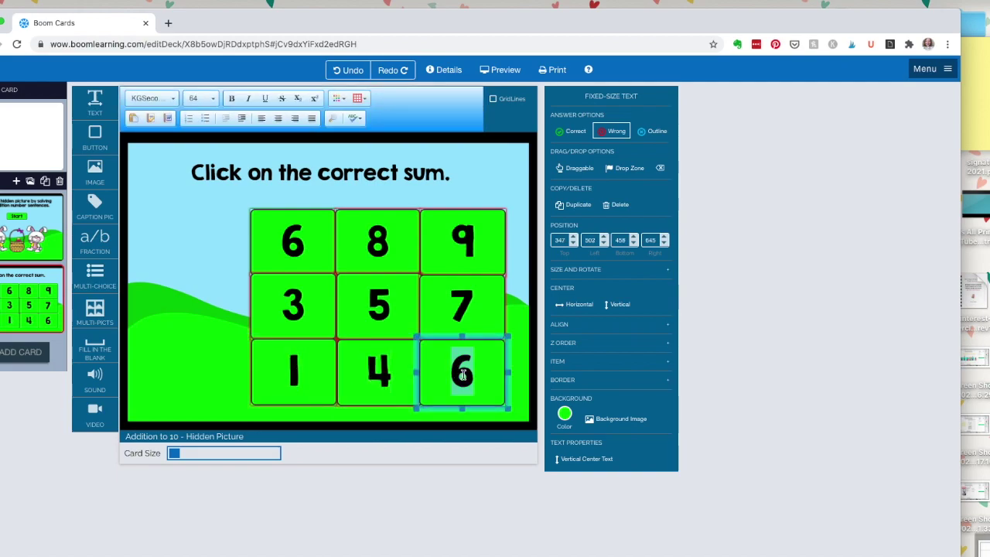
pyautogui.write('2')
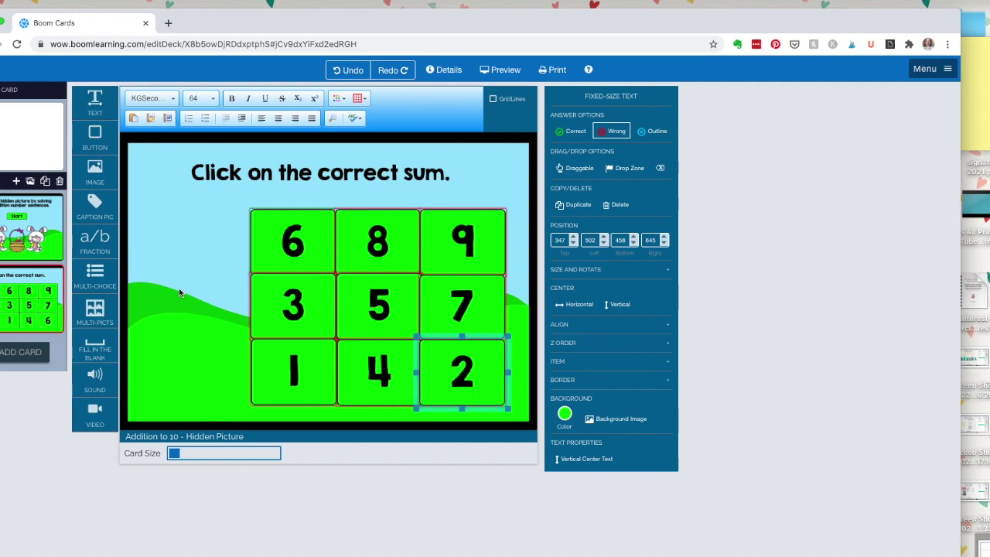
pyautogui.click(179, 287)
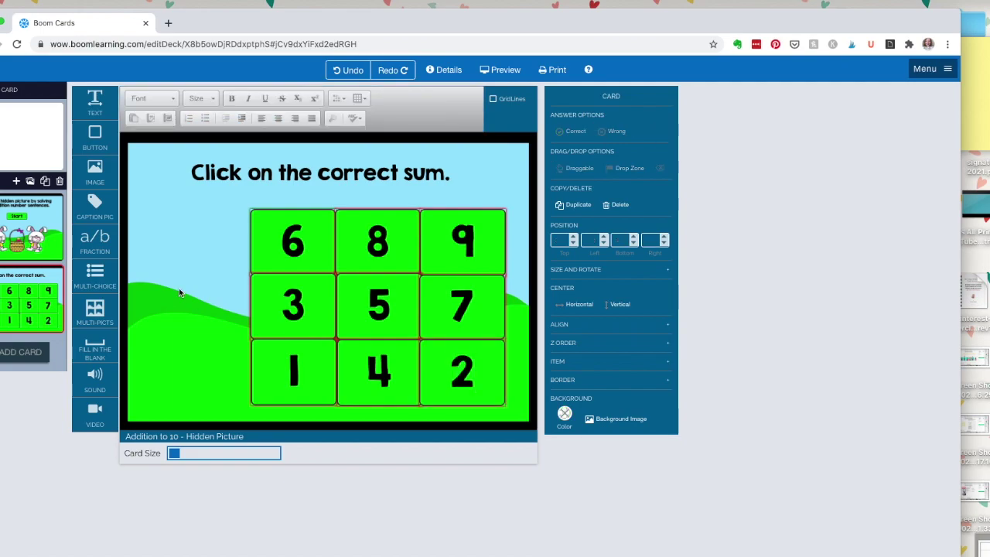
# Change the number on the first bottom-row button to 10
pyautogui.click(296, 364)
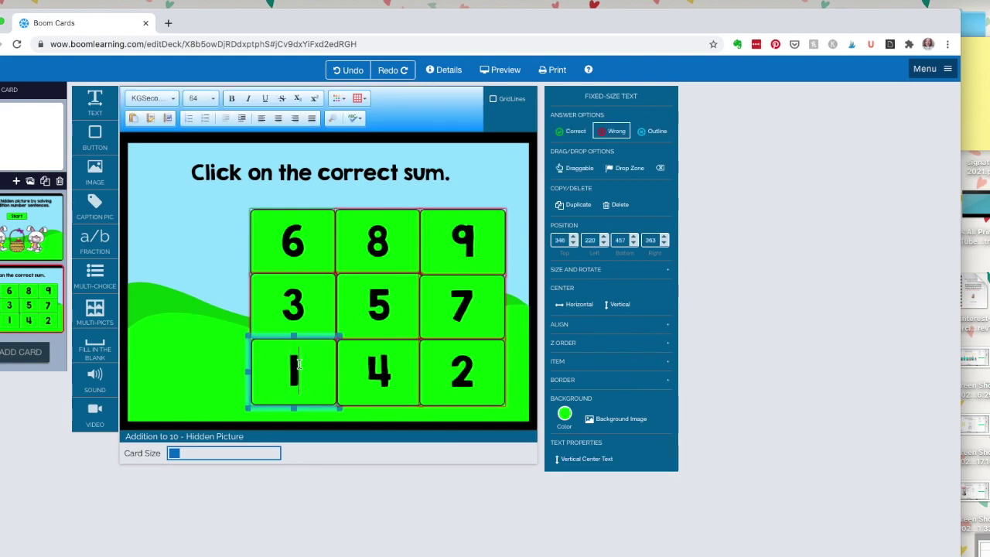
pyautogui.write('0')
pyautogui.click(143, 208)
# Add a text box reading 3+3 beside the number grid, in the KGSecondChancesSolid font at size 64
pyautogui.moveTo(94, 105); pyautogui.dragTo(225, 300)
pyautogui.moveTo(158, 251); pyautogui.dragTo(203, 287)
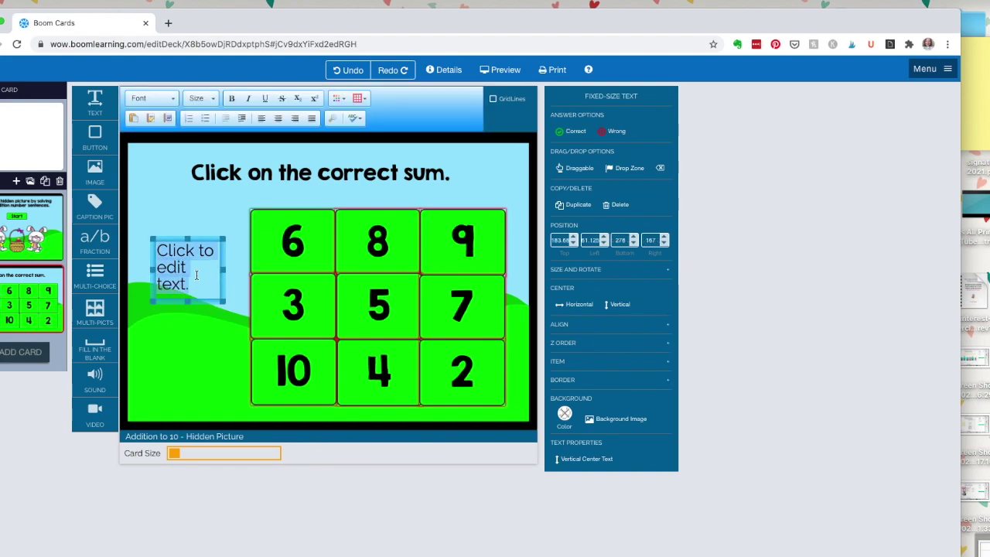
pyautogui.click(173, 94)
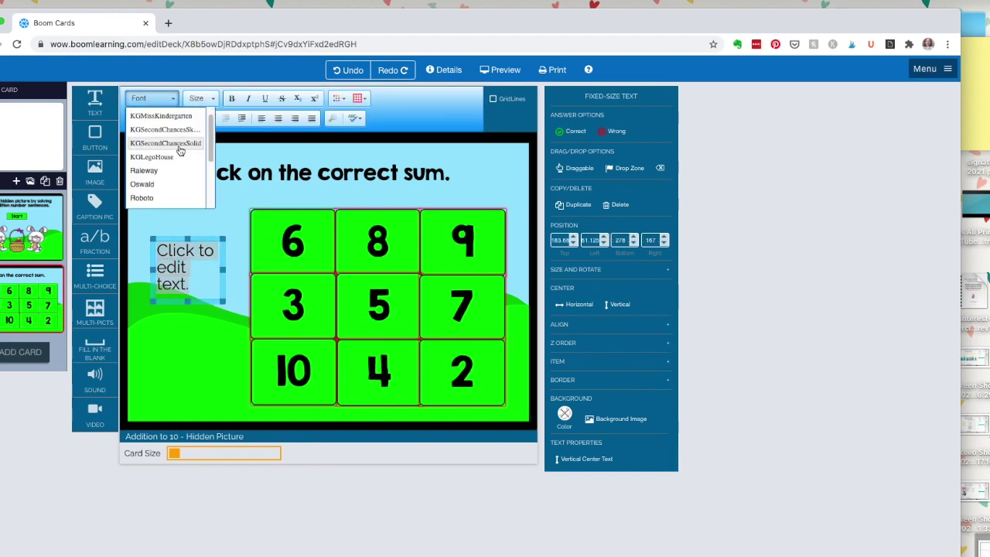
pyautogui.click(179, 150)
pyautogui.write('3+3')
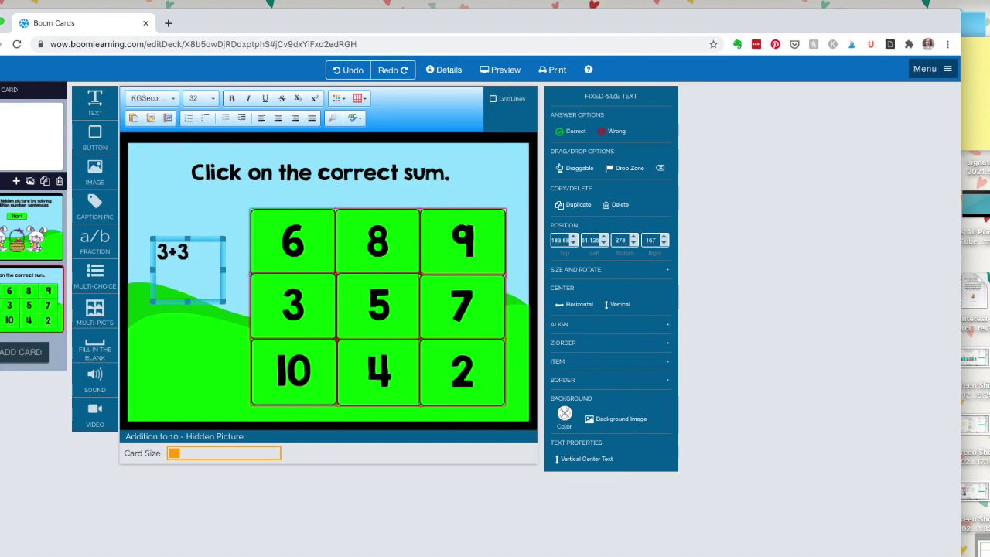
pyautogui.moveTo(154, 247); pyautogui.dragTo(205, 251)
pyautogui.click(3, 277)
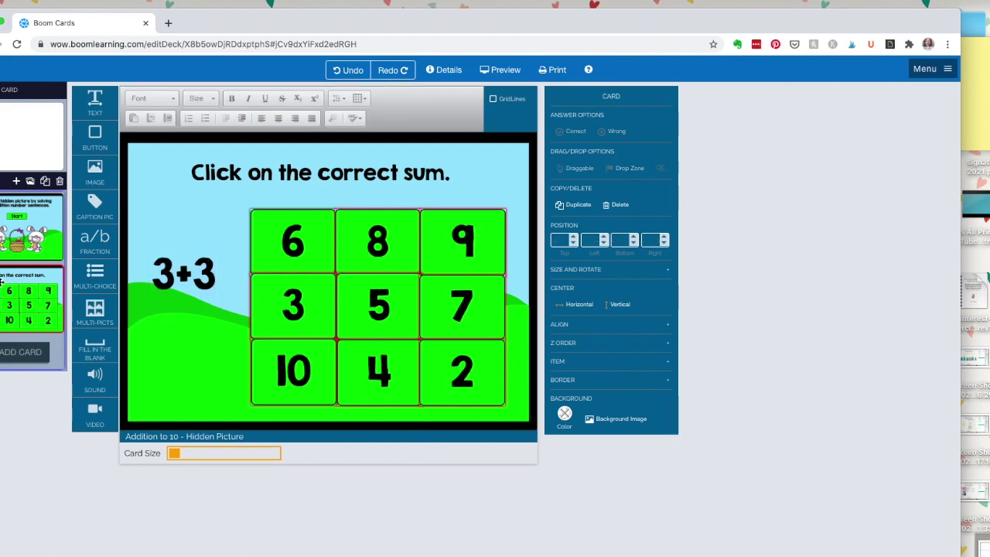
# Clone the 3+3 card and delete the 6 button from the copy to uncover that part of the picture
pyautogui.click(45, 182)
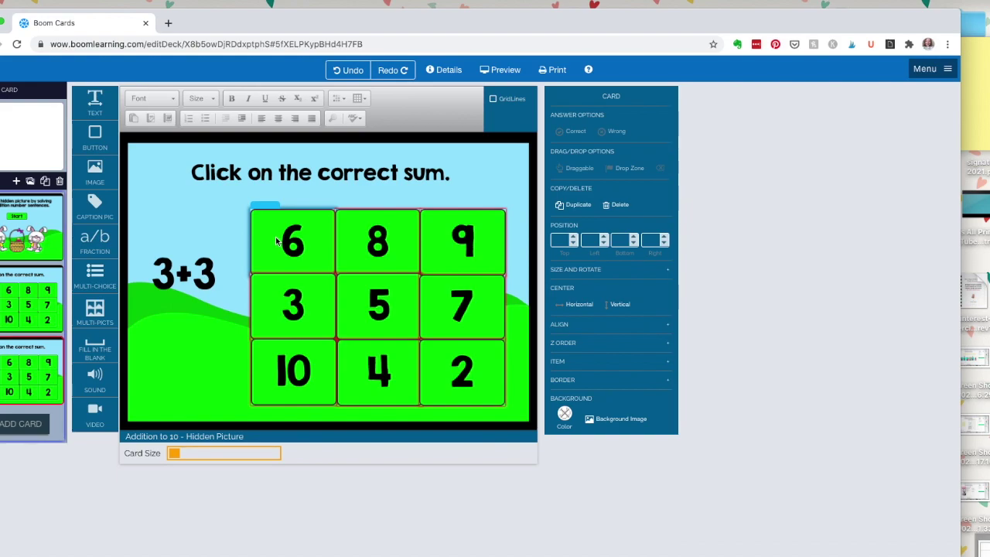
pyautogui.click(302, 210)
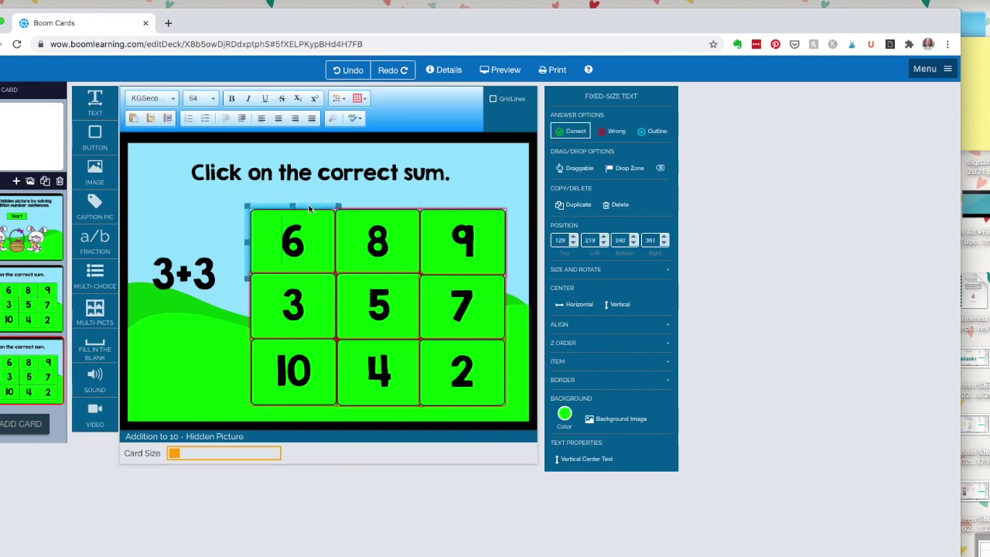
pyautogui.click(309, 205)
pyautogui.press('Delete')
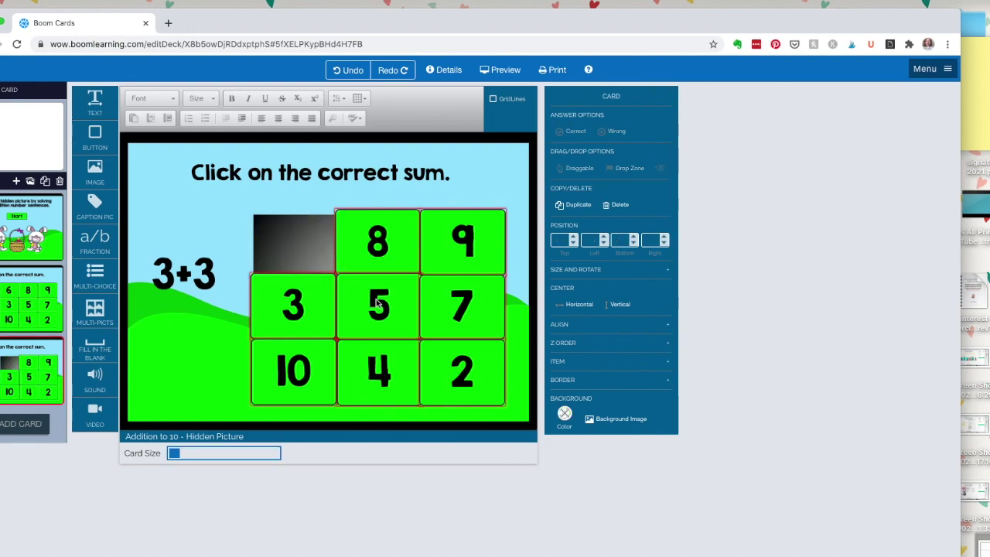
# Mark the 2 button as the correct answer and change the addition text to 1+1
pyautogui.click(447, 363)
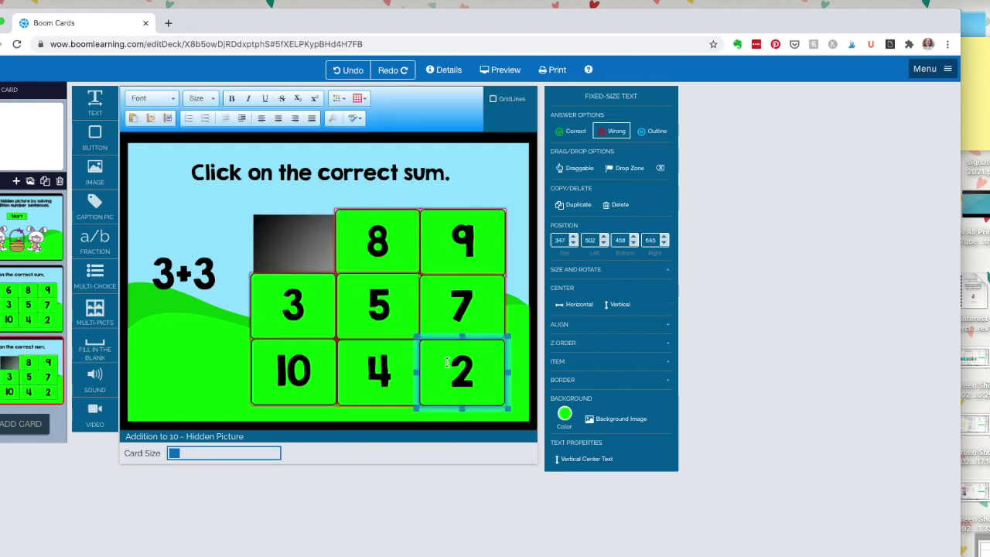
pyautogui.click(571, 133)
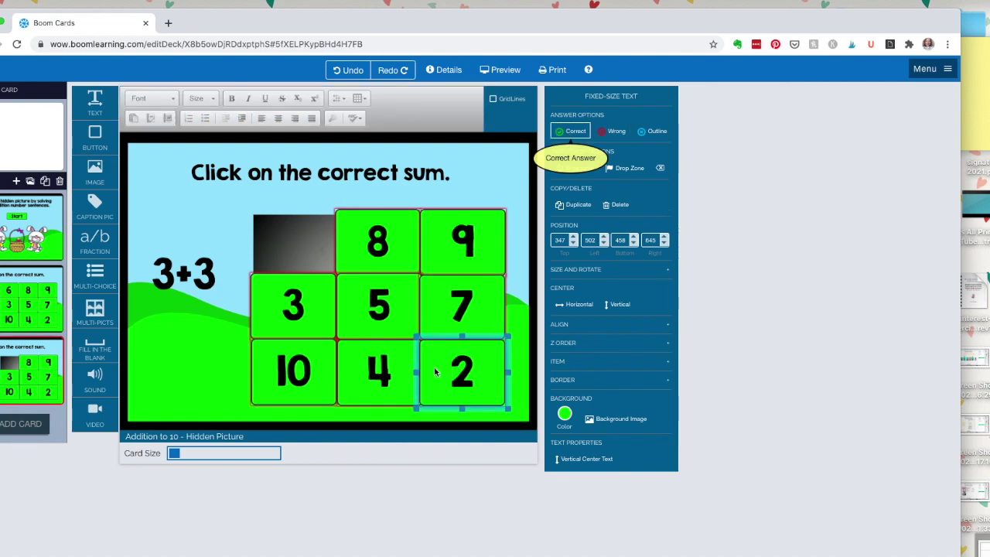
pyautogui.click(164, 268)
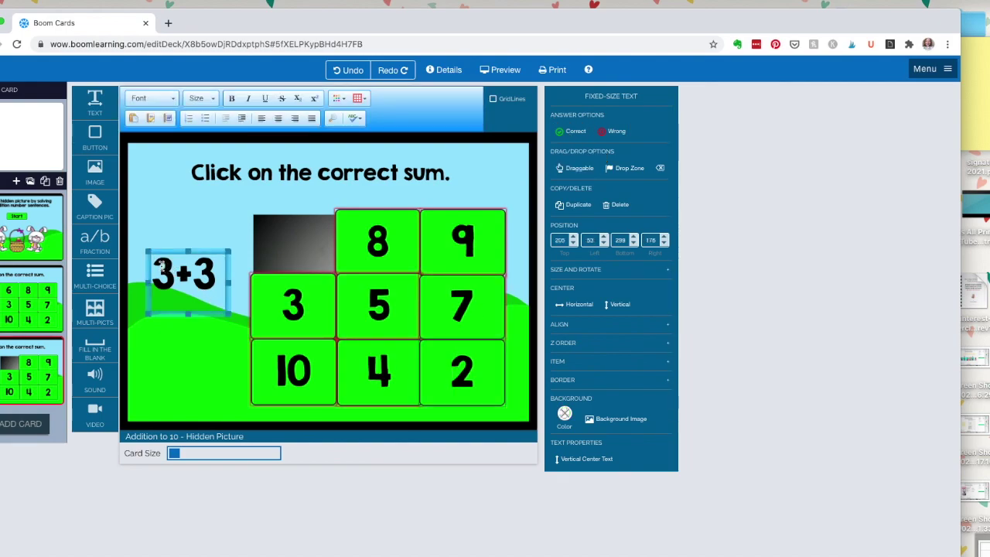
pyautogui.doubleClick(164, 267)
pyautogui.press('BackSpace')
pyautogui.write('1+1')
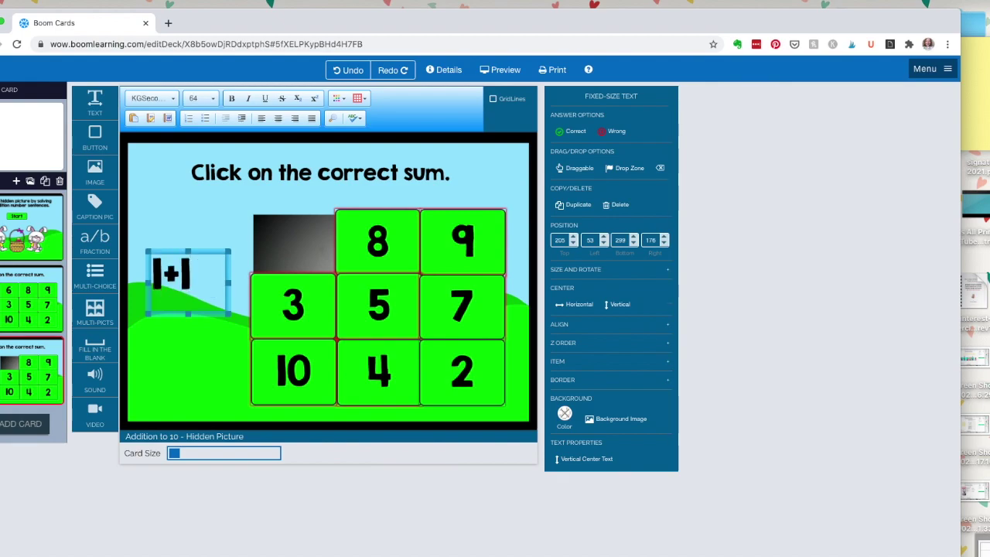
pyautogui.press('Escape')
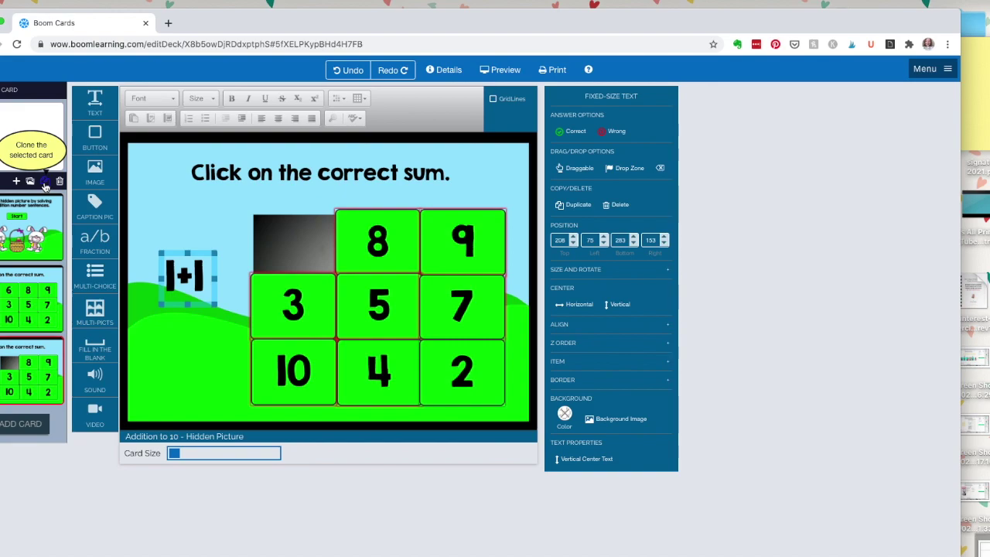
# Clone the 1+1 card and delete the 2 button from the copy to uncover that part of the picture
pyautogui.click(45, 186)
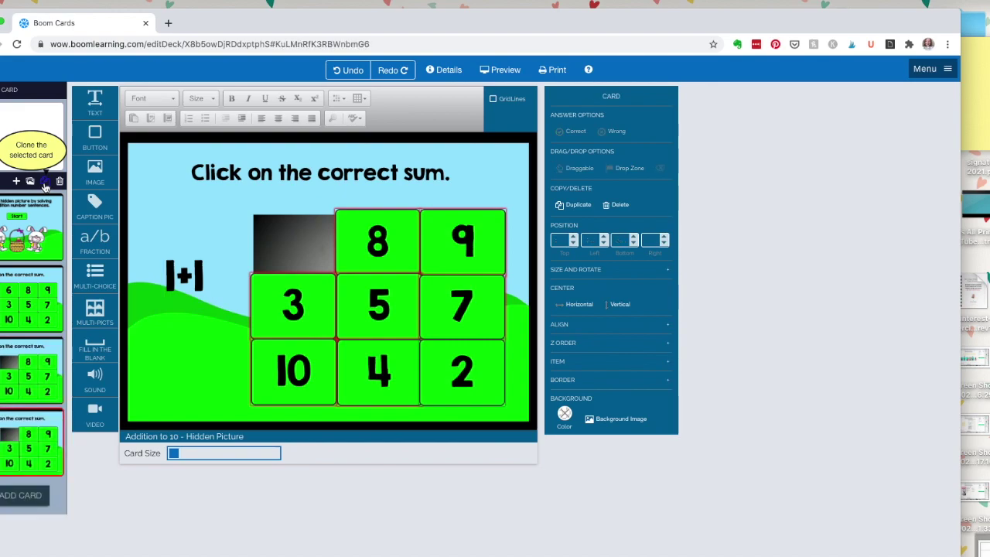
pyautogui.click(456, 372)
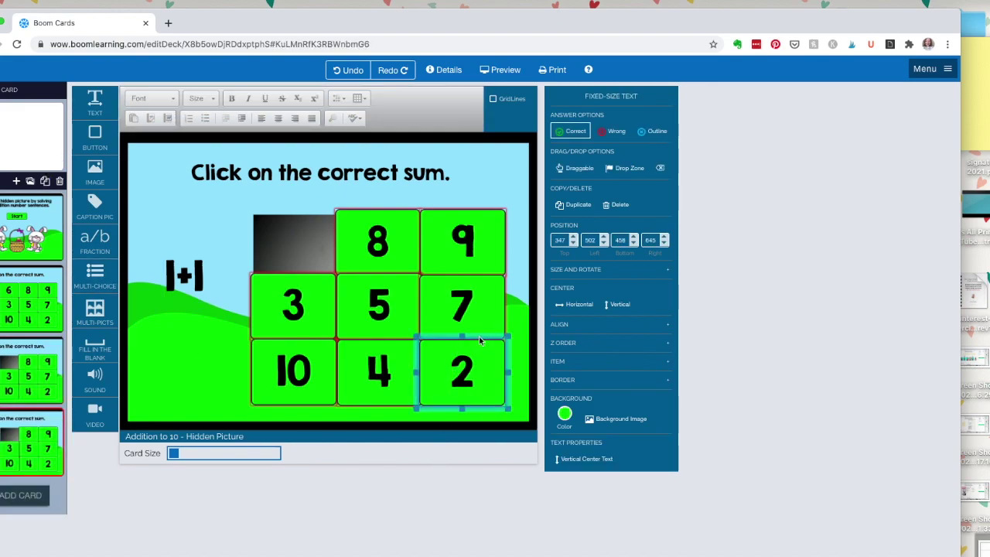
pyautogui.press('Delete')
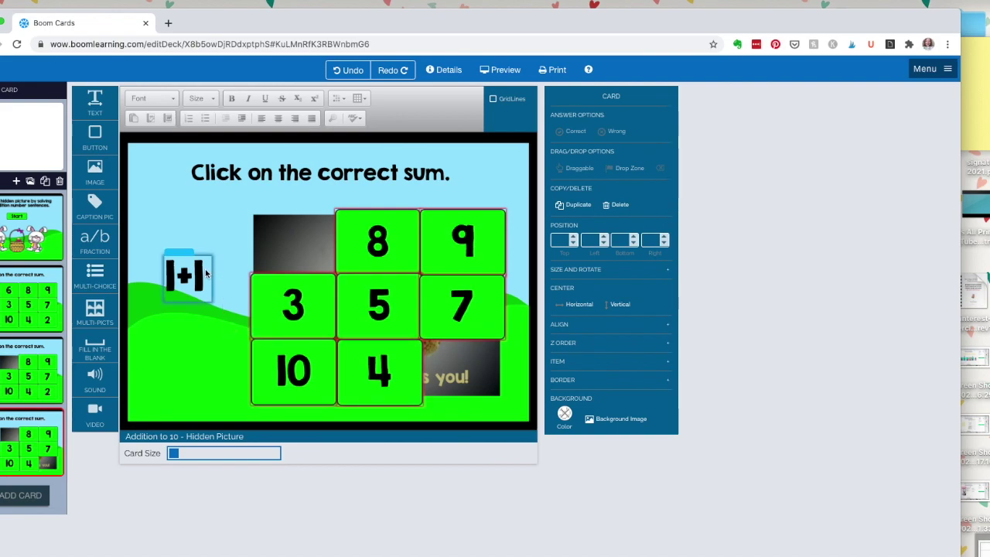
# Mark the 9 button as the correct answer and change the addition text to 5+4
pyautogui.click(466, 241)
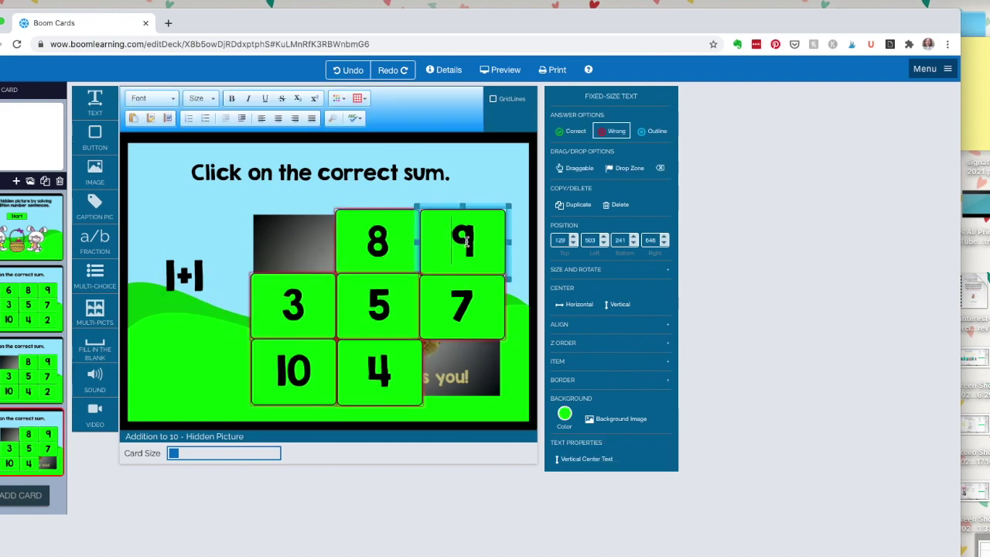
pyautogui.click(564, 133)
pyautogui.click(203, 267)
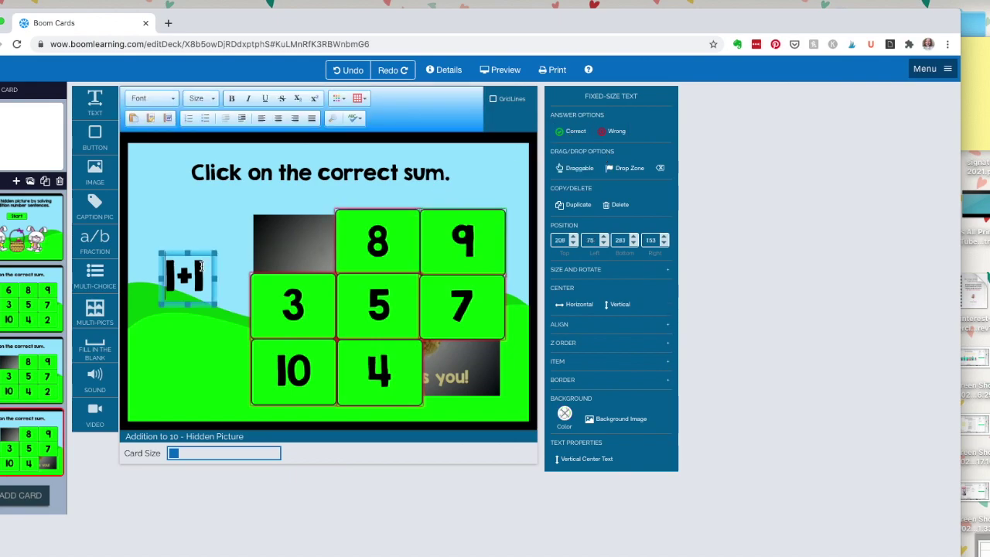
pyautogui.hotkey('ctrl', 'a')
pyautogui.write('5+4')
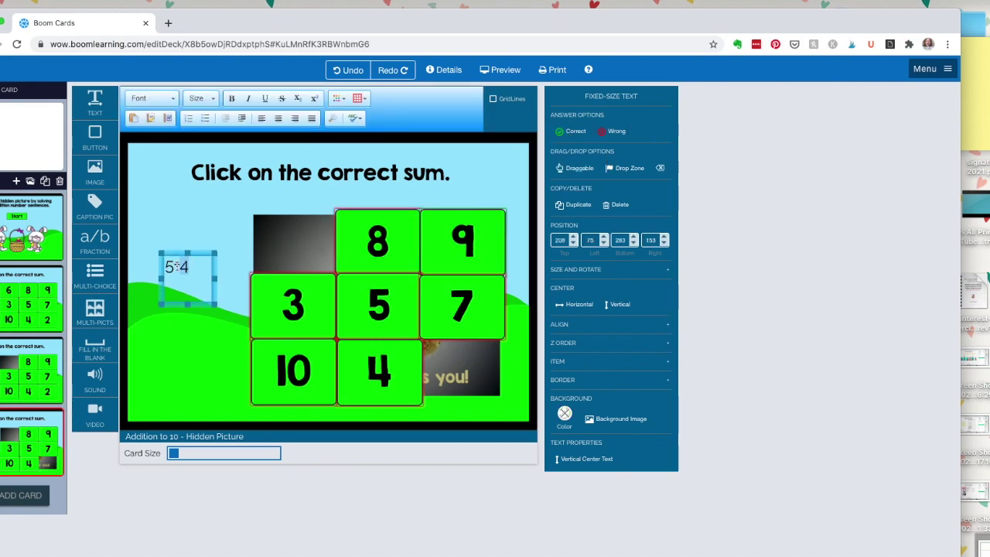
# Format the 5+4 text in the KGSecondChancesSolid font at size 64 and widen its box to fit on one line
pyautogui.tripleClick(163, 267)
pyautogui.click(172, 97)
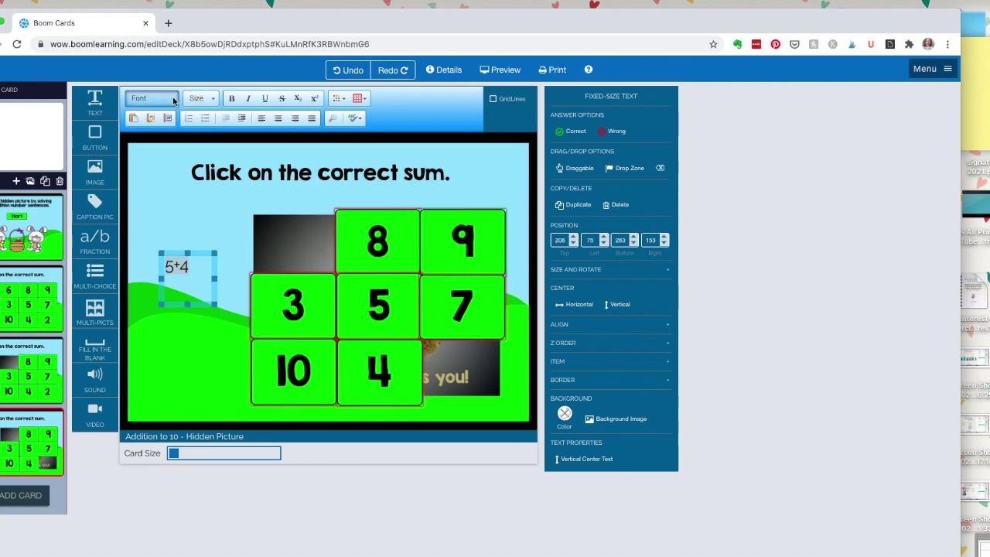
pyautogui.click(180, 143)
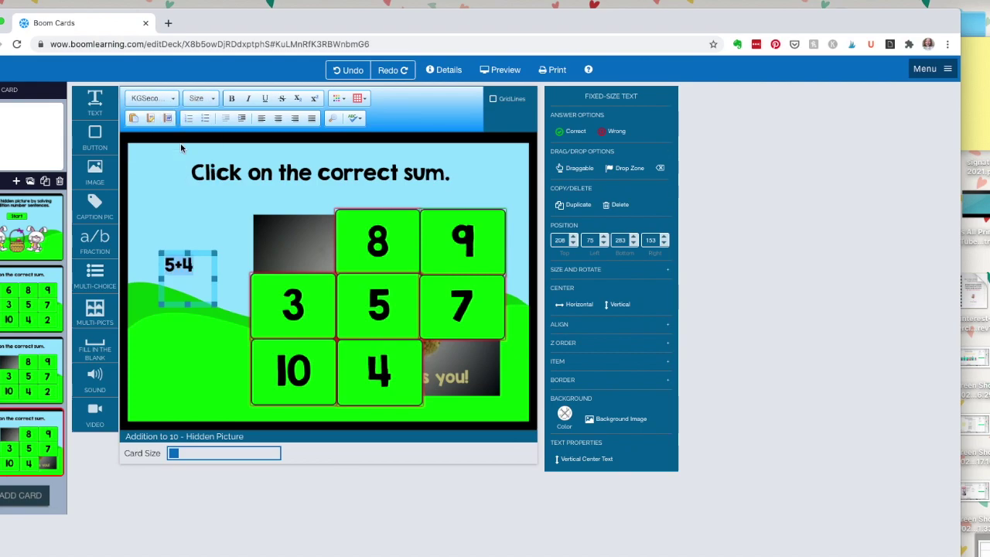
pyautogui.click(212, 99)
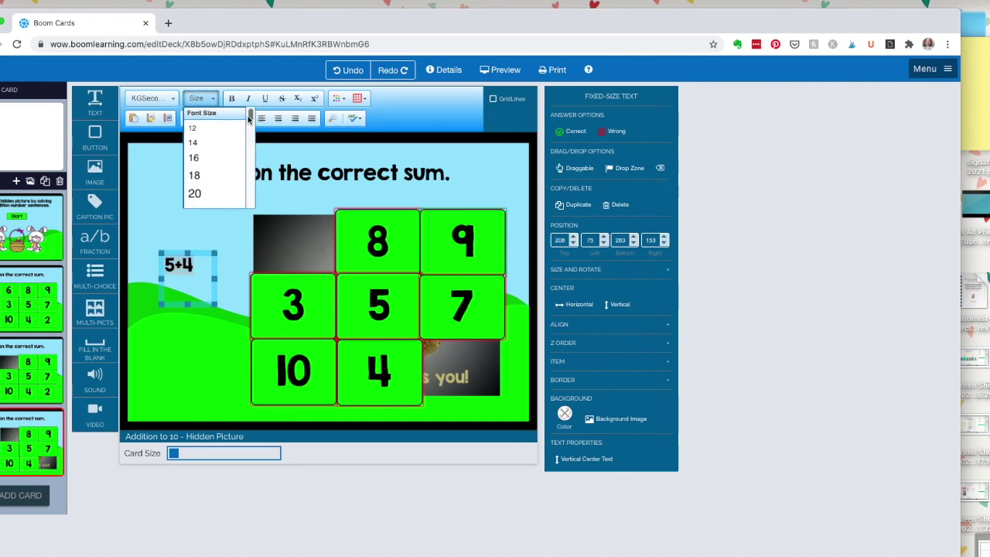
pyautogui.scroll(-5, 209, 159)
pyautogui.click(210, 179)
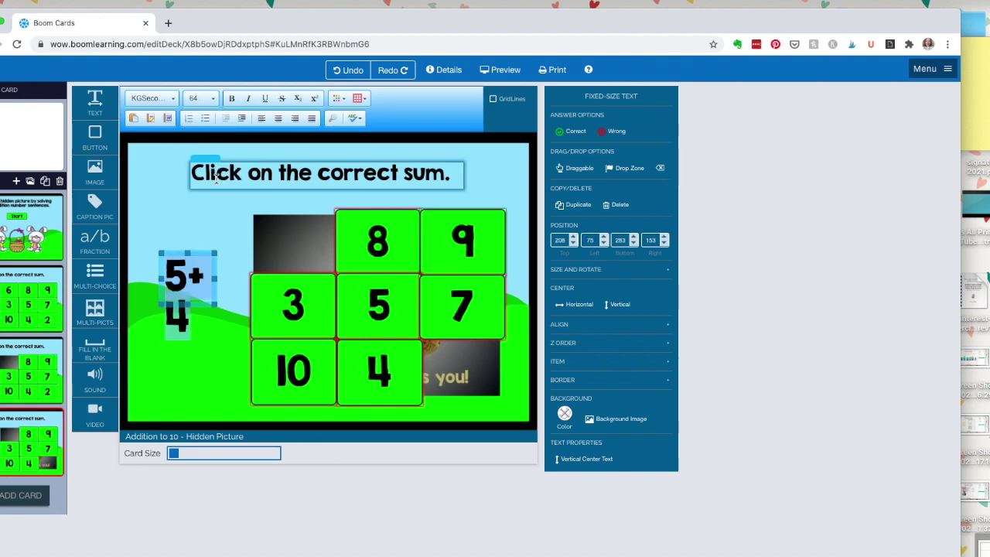
pyautogui.moveTo(216, 285); pyautogui.dragTo(238, 287)
pyautogui.click(186, 361)
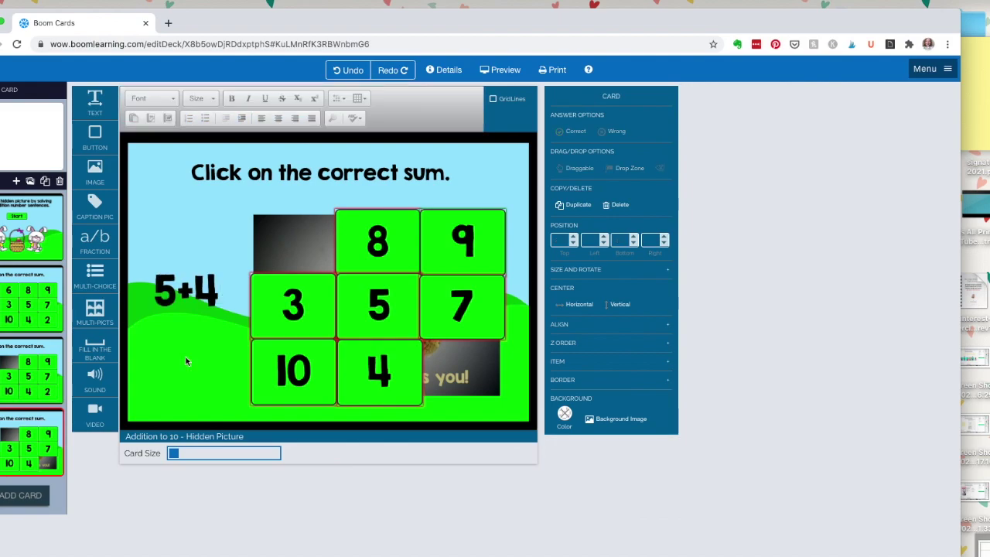
# Clone the 5+4 card and delete the 9 button from the copy
pyautogui.click(46, 183)
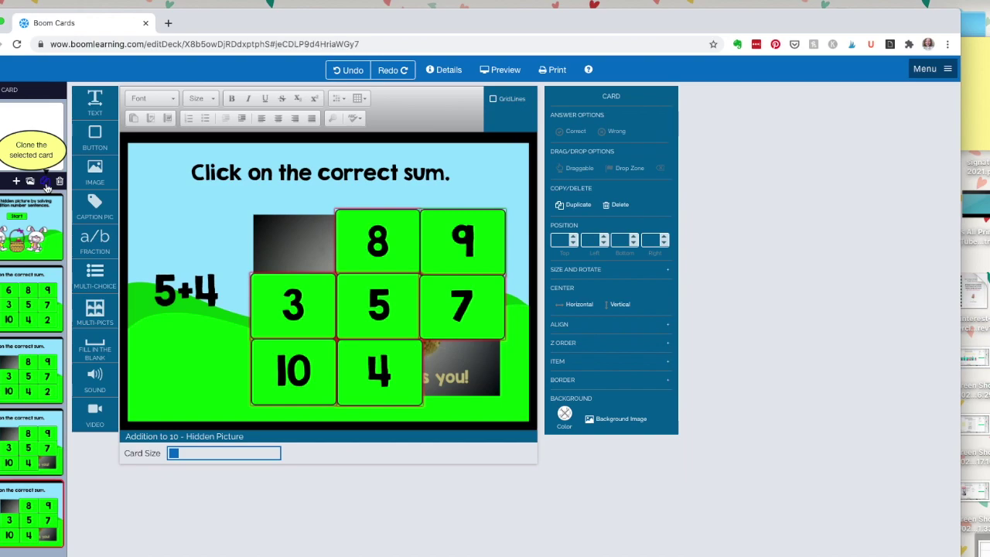
pyautogui.click(470, 230)
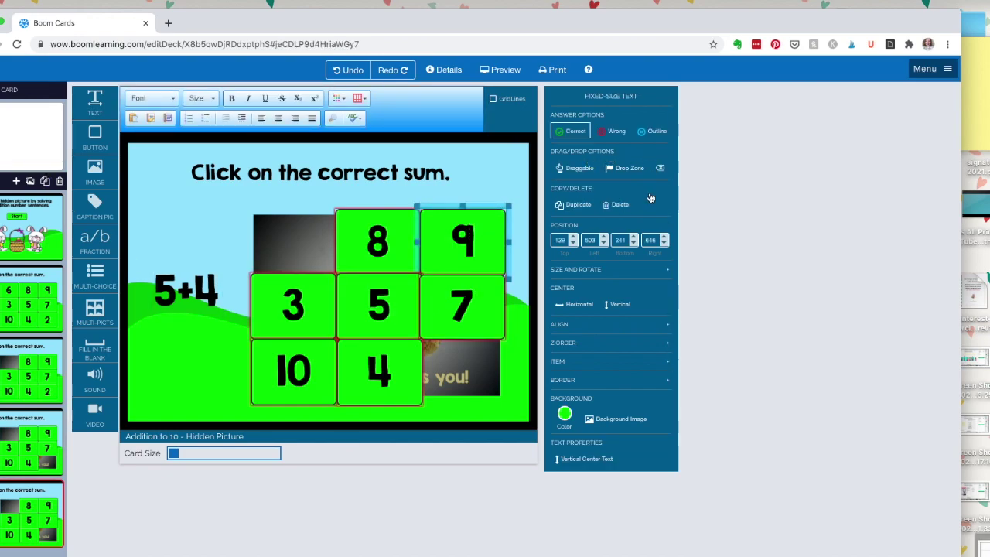
pyautogui.click(621, 206)
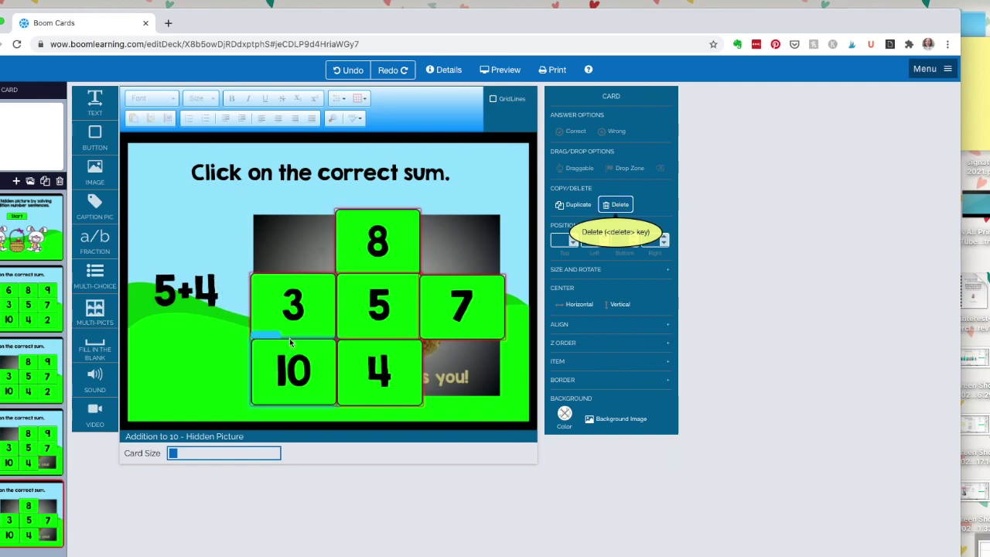
# Mark the 3 button as the correct answer and change the addition text to 2+1
pyautogui.click(286, 313)
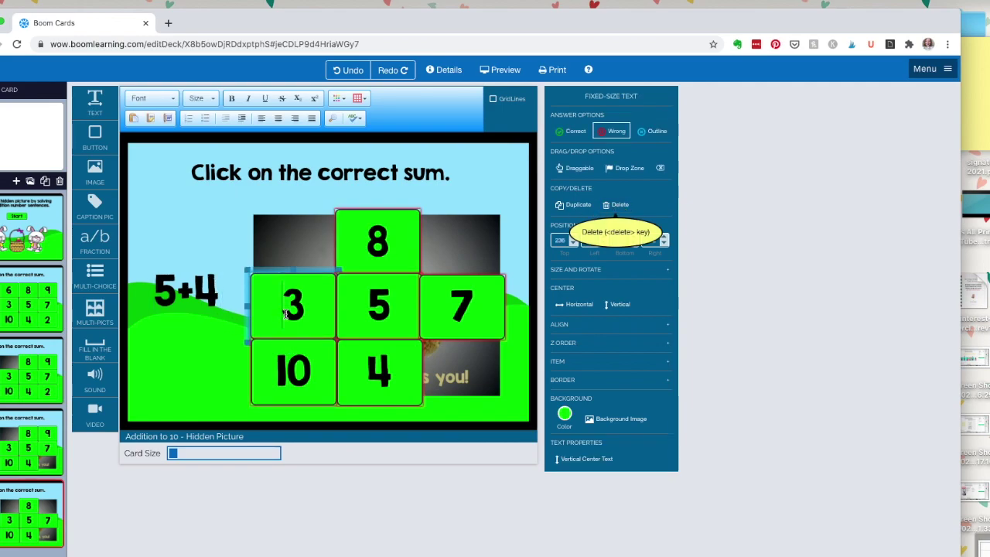
pyautogui.click(573, 133)
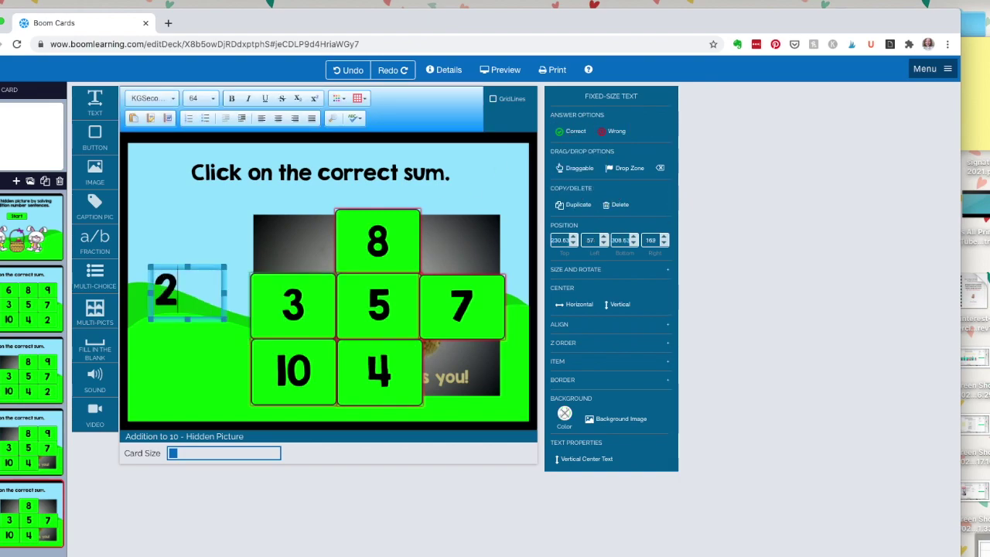
pyautogui.write('+1')
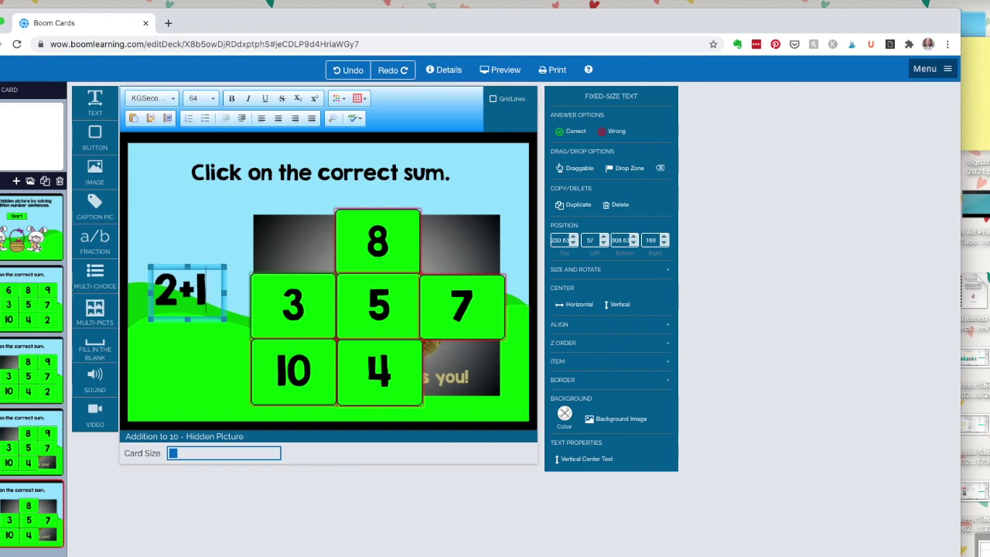
pyautogui.click(174, 371)
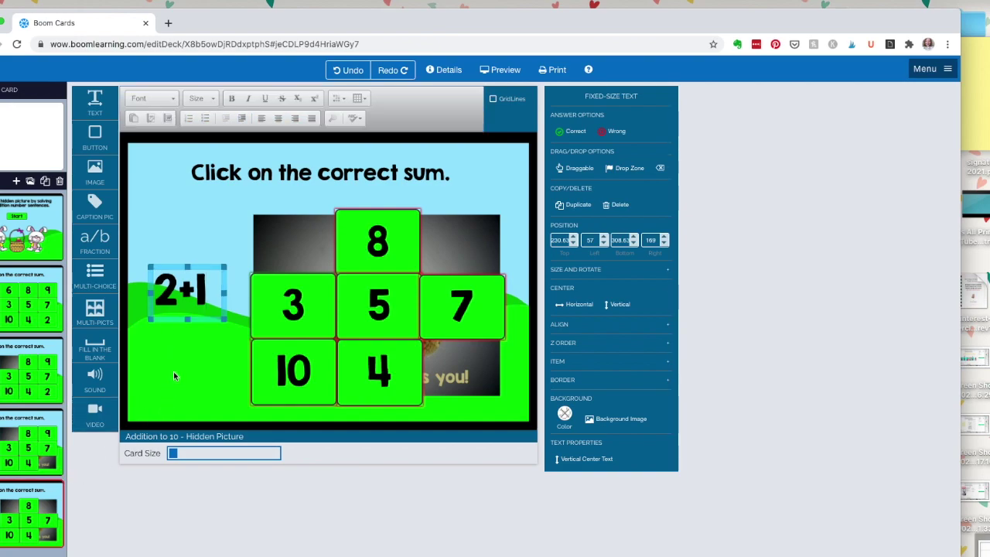
# Clone the 2+1 card and delete the 3 button from the copy
pyautogui.click(44, 181)
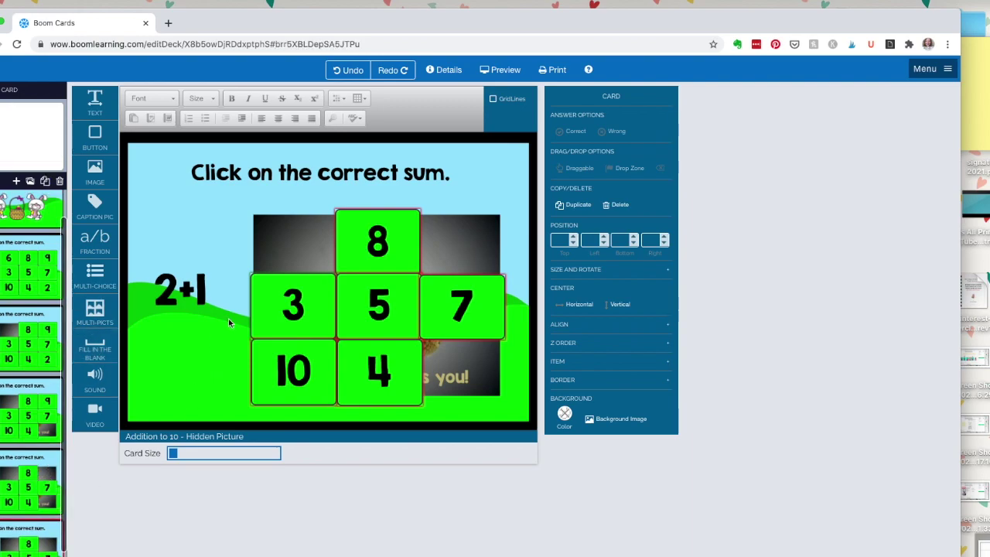
pyautogui.click(283, 302)
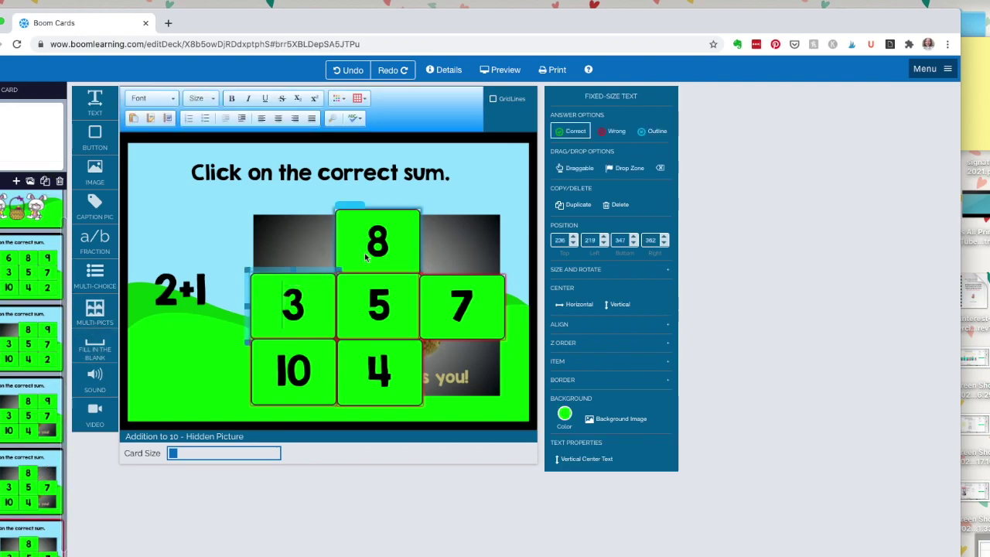
pyautogui.click(615, 206)
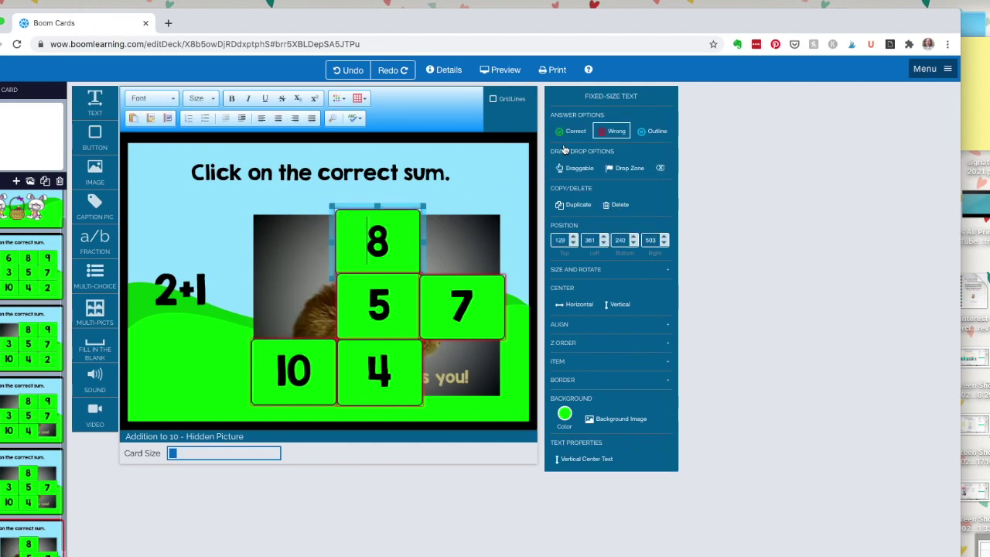
# Mark the 8 button as the correct answer, and change the addition text to 4+4 with its box widened slightly to fit
pyautogui.click(572, 130)
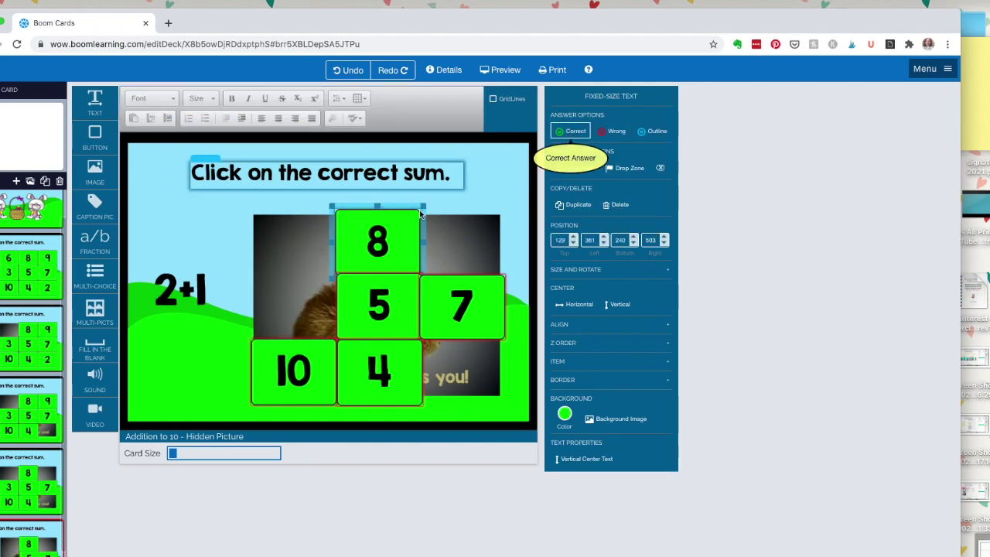
pyautogui.click(205, 280)
pyautogui.tripleClick(157, 278)
pyautogui.write('4+')
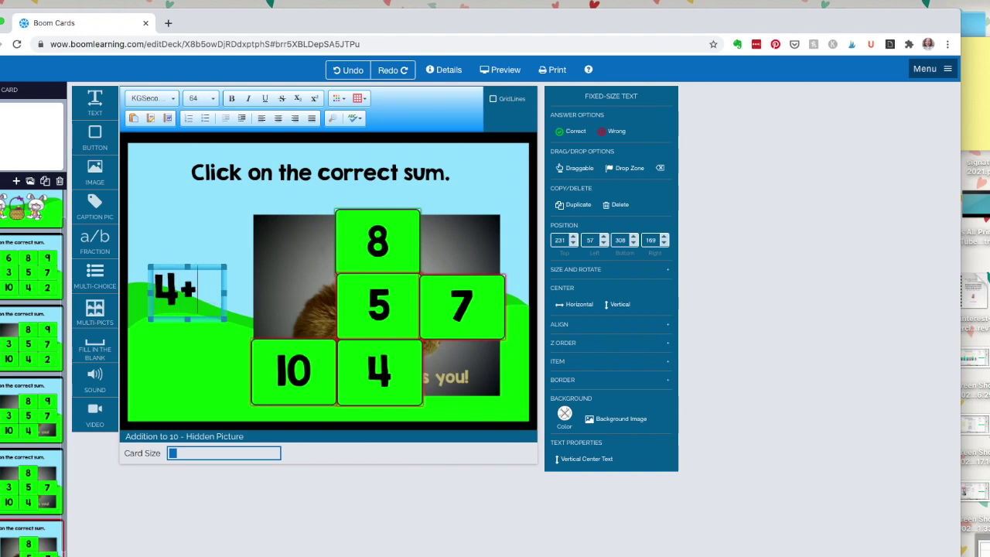
pyautogui.write('4')
pyautogui.moveTo(226, 300); pyautogui.dragTo(228, 299)
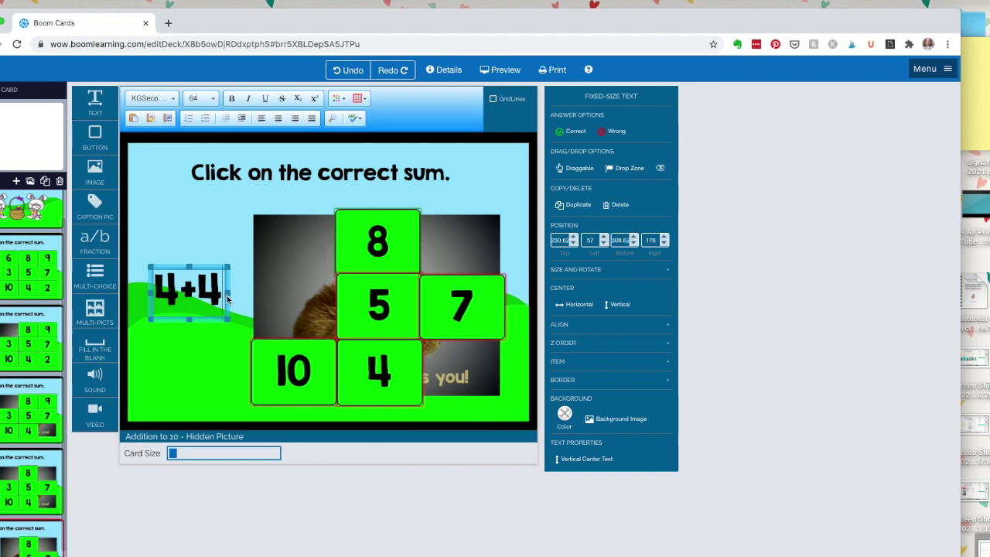
pyautogui.click(191, 359)
# Clone the 4+4 card and delete the 8 button from the copy
pyautogui.scroll(-2, 35, 348)
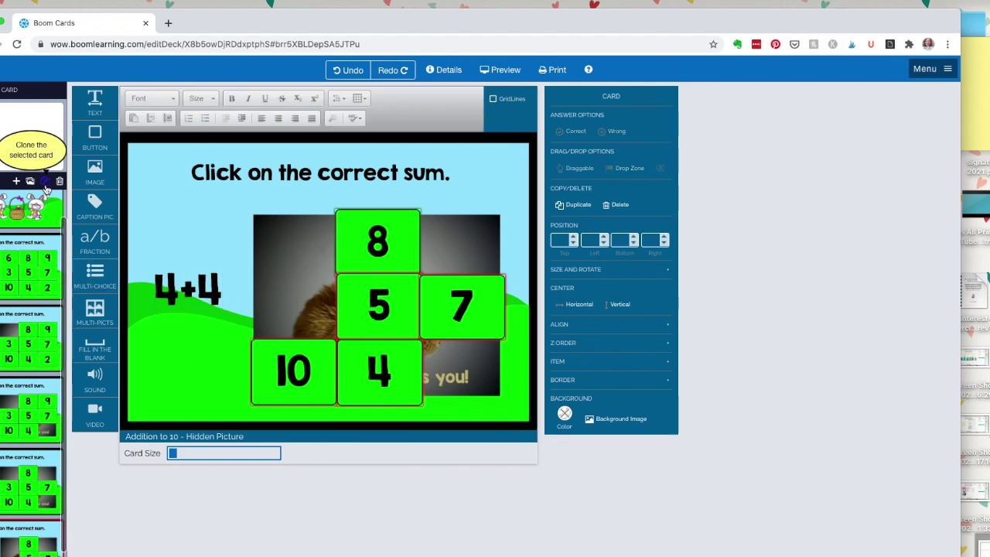
pyautogui.click(394, 222)
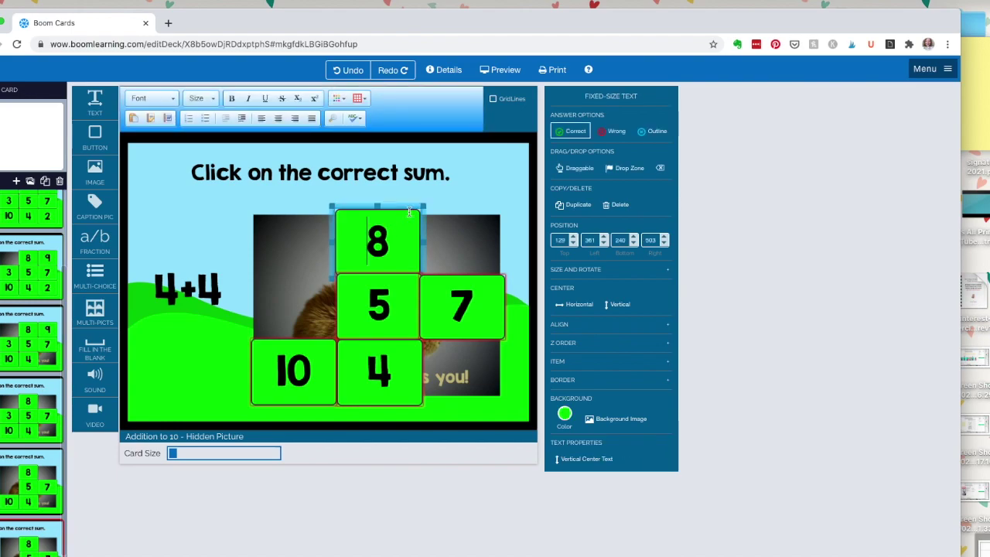
pyautogui.click(621, 206)
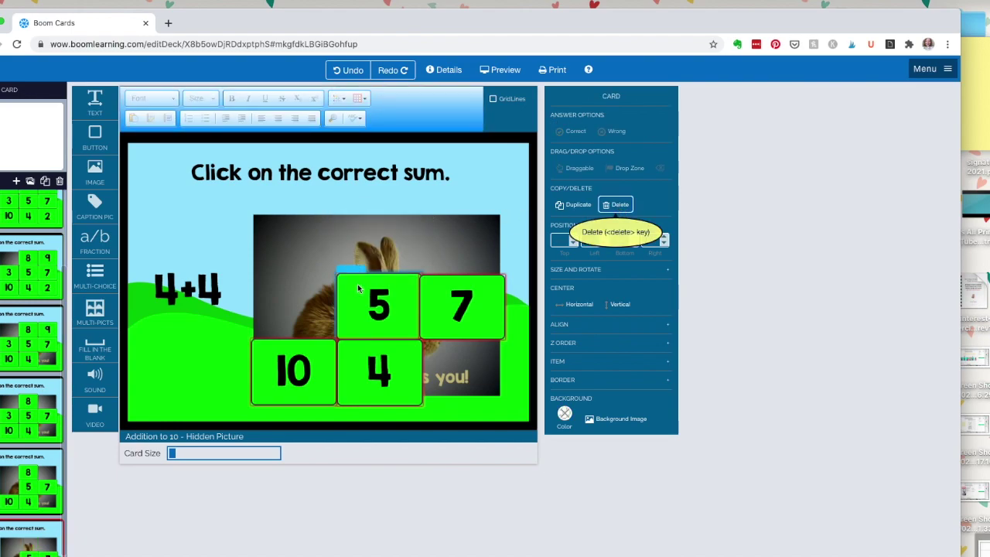
# Mark the 10 button as the correct answer and change the addition text to 5+5
pyautogui.click(291, 357)
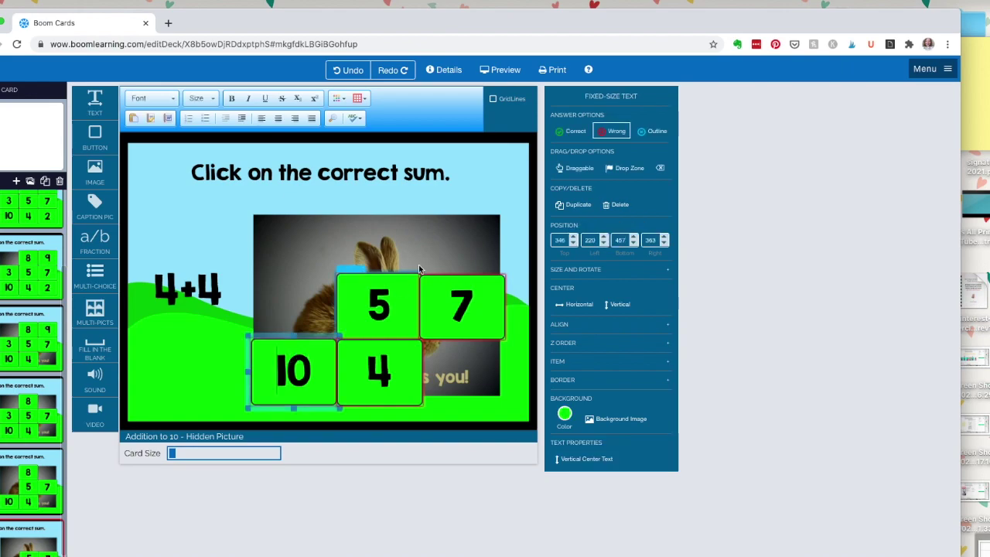
pyautogui.click(576, 131)
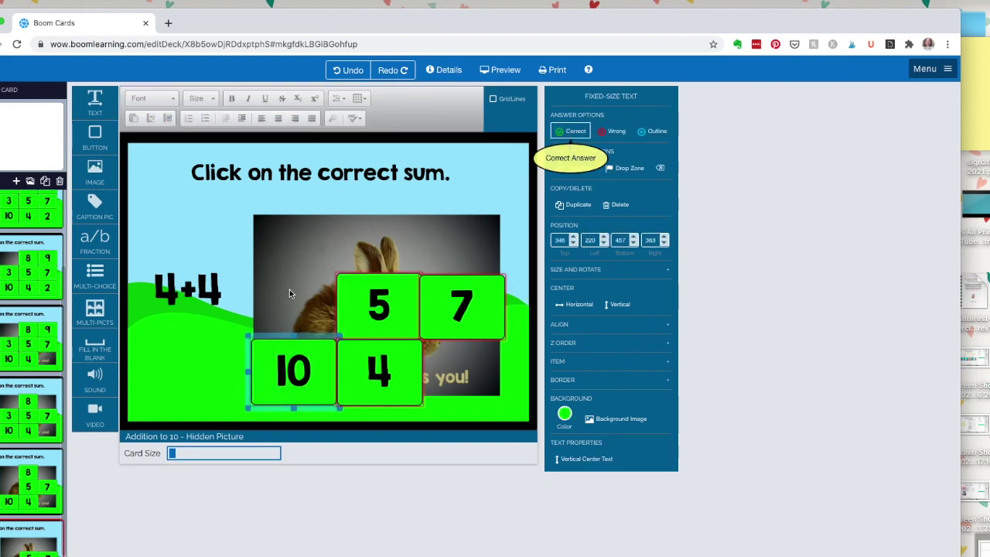
pyautogui.click(218, 286)
pyautogui.moveTo(218, 286); pyautogui.dragTo(161, 284)
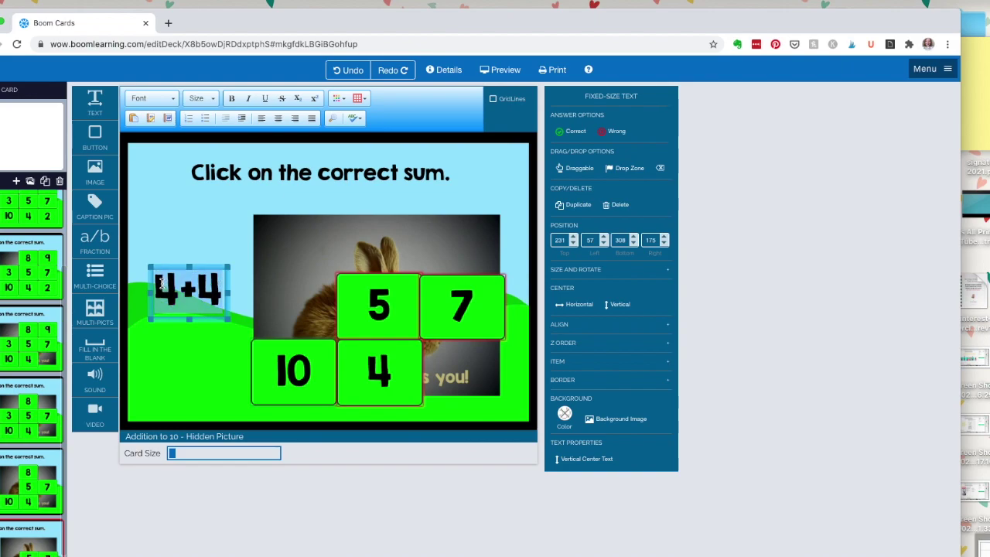
pyautogui.write('5+5')
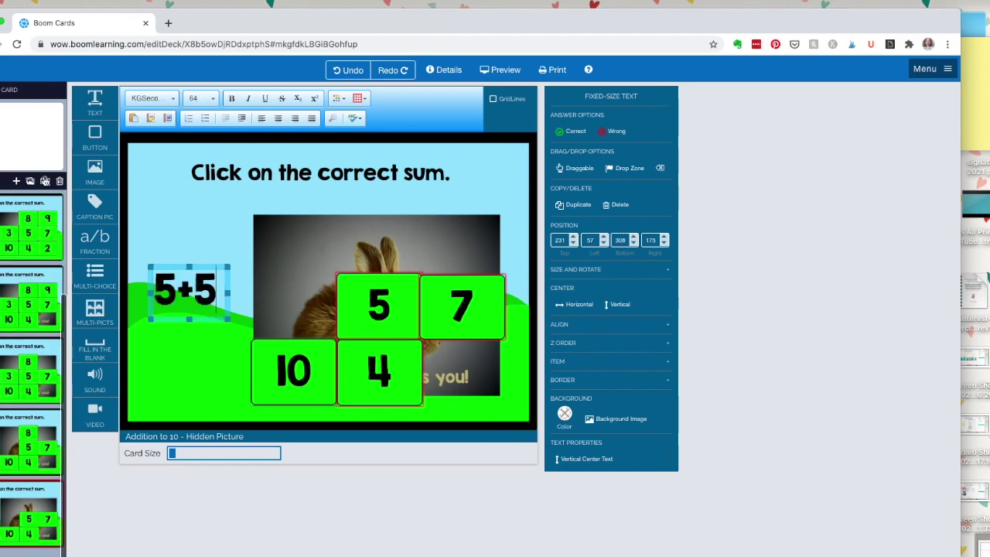
# Clone the 5+5 card and delete the 10 button from the copy
pyautogui.click(47, 183)
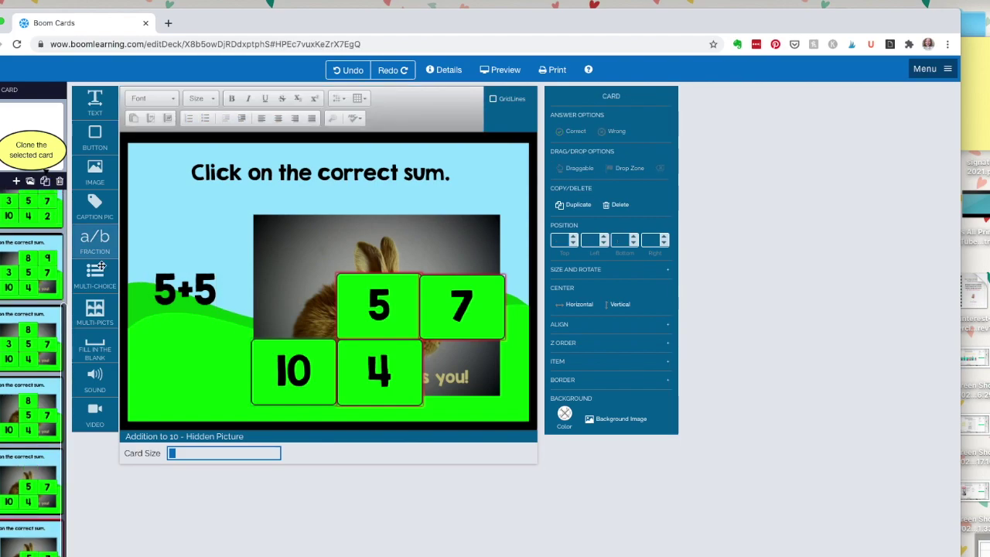
pyautogui.click(267, 352)
pyautogui.press('Delete')
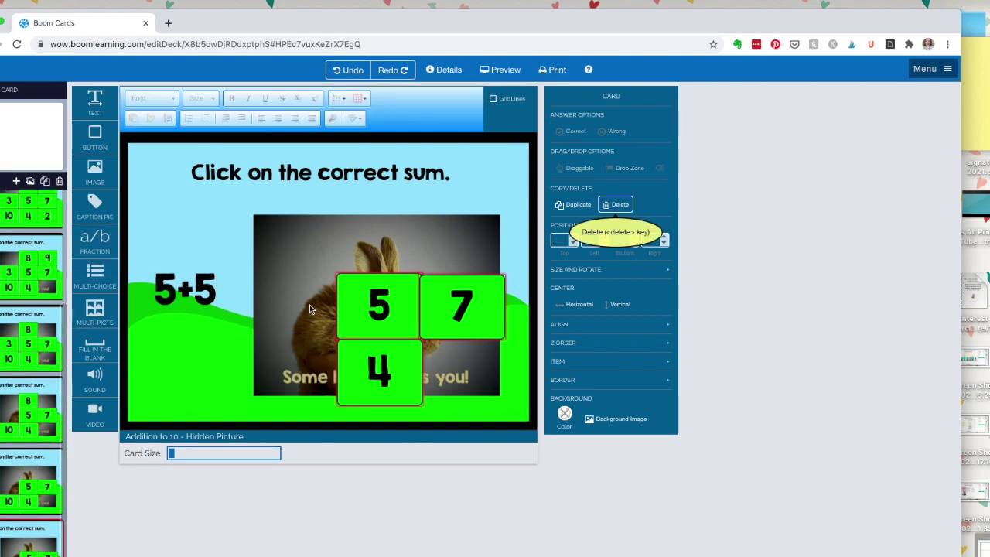
# Mark the 7 button as the correct answer and change the addition text to 2+5
pyautogui.click(464, 310)
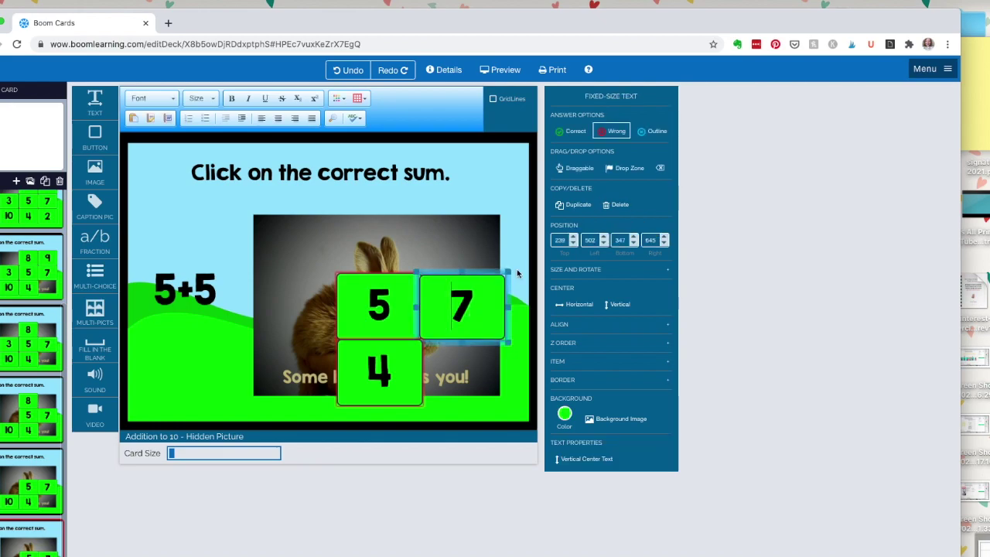
pyautogui.click(572, 131)
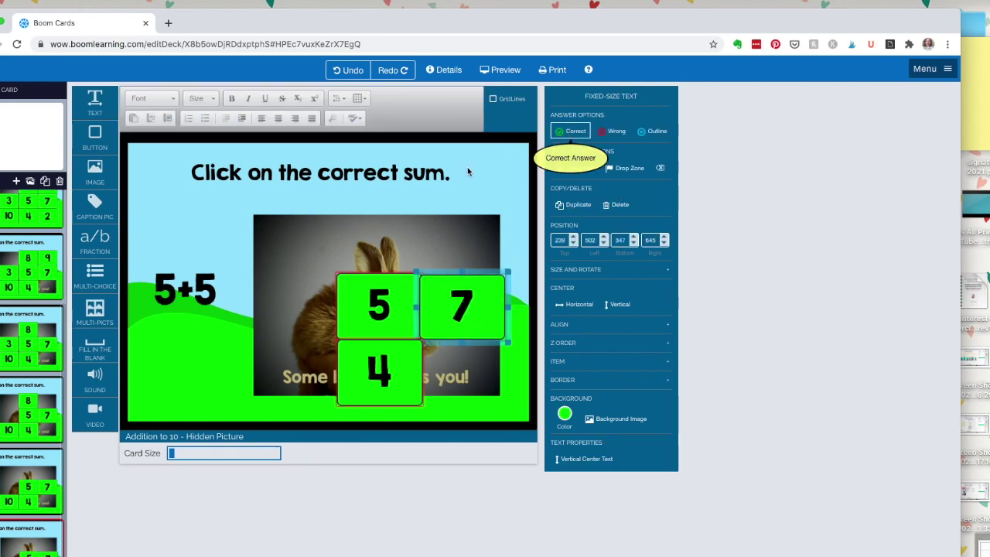
pyautogui.click(215, 281)
pyautogui.moveTo(216, 281); pyautogui.dragTo(160, 278)
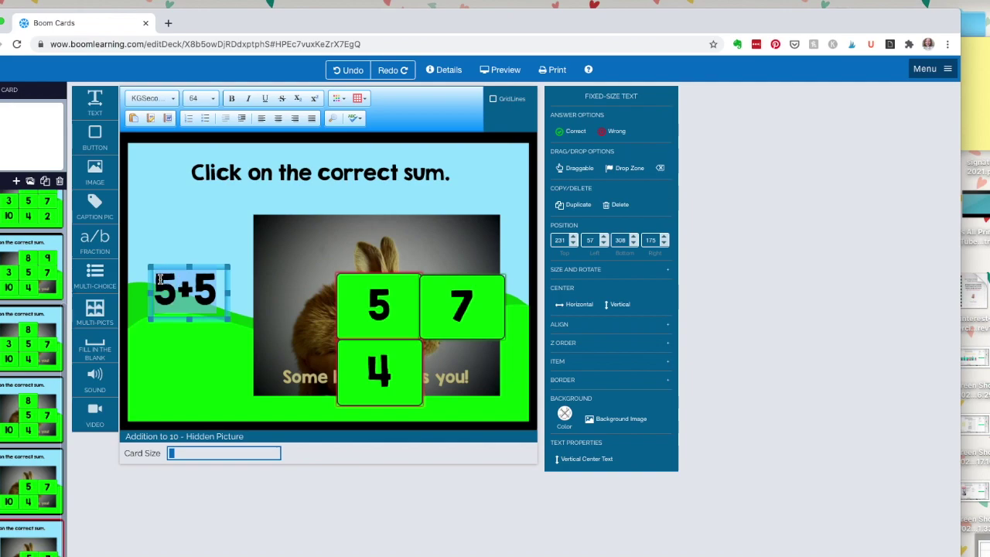
pyautogui.write('2+5')
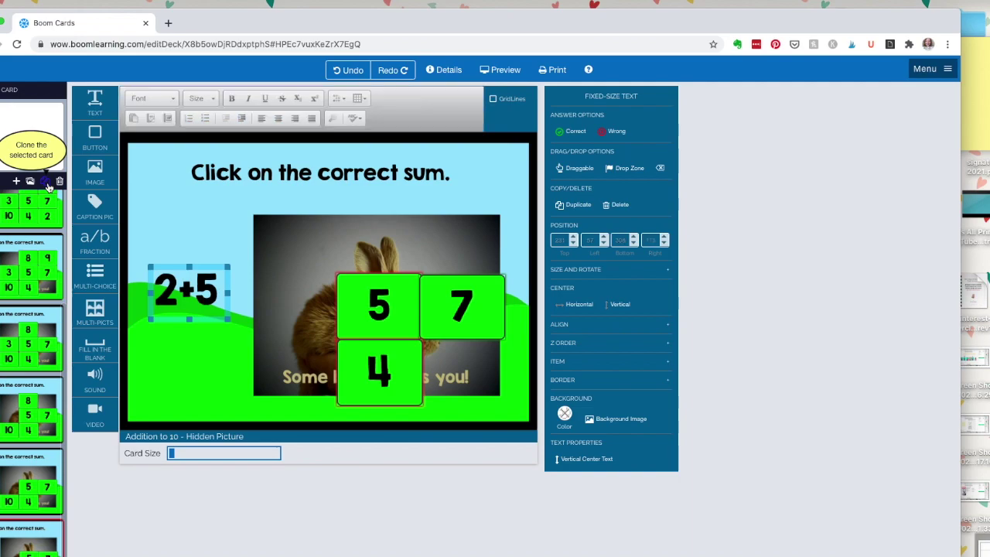
# Clone the 2+5 card and delete the 7 button from the copy
pyautogui.click(139, 340)
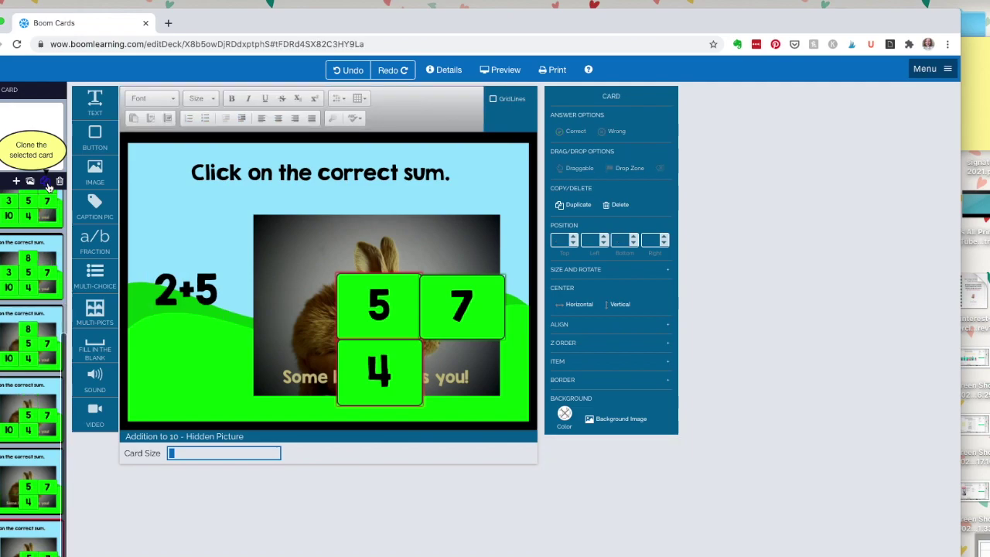
pyautogui.click(462, 306)
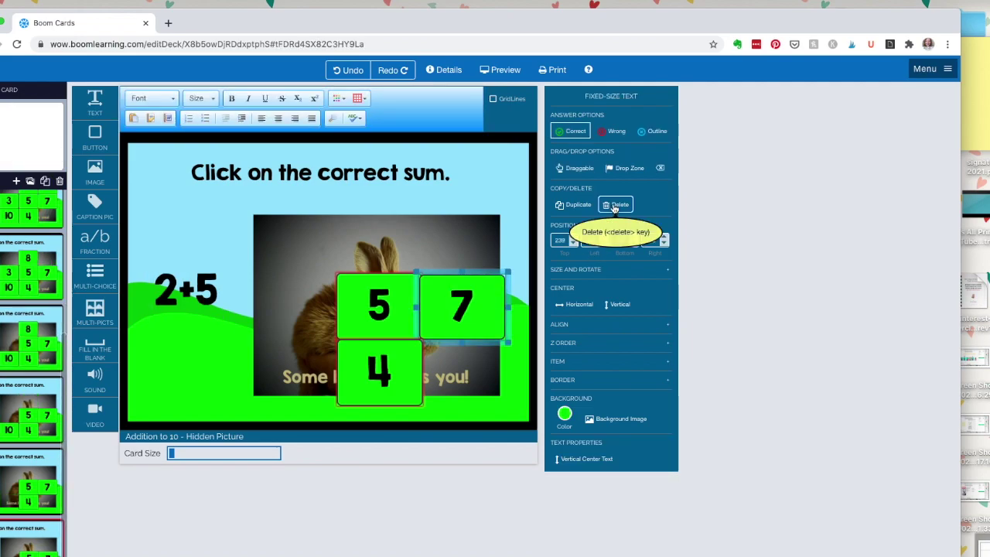
pyautogui.click(615, 207)
# Mark the 5 button as the correct answer and change the addition text to 4+1
pyautogui.click(387, 304)
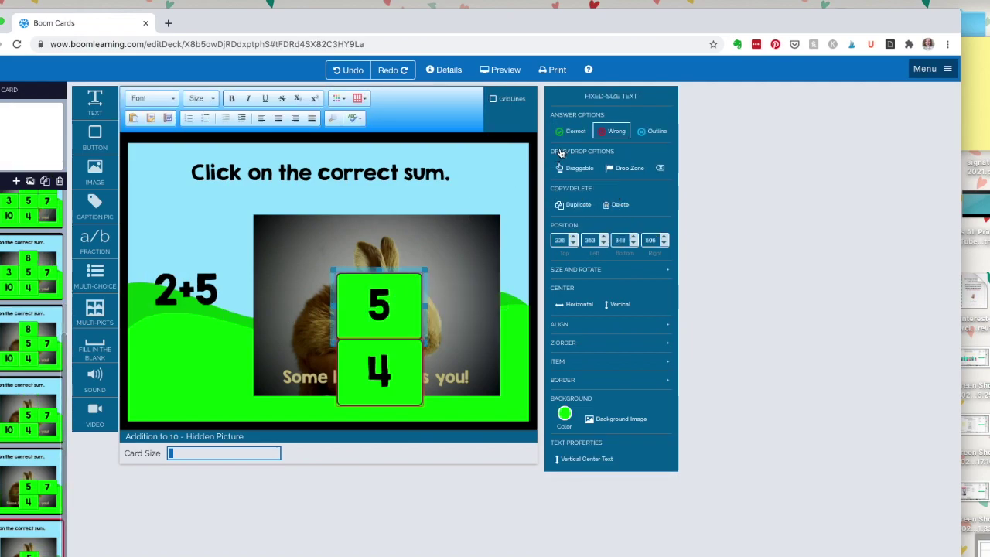
pyautogui.click(572, 130)
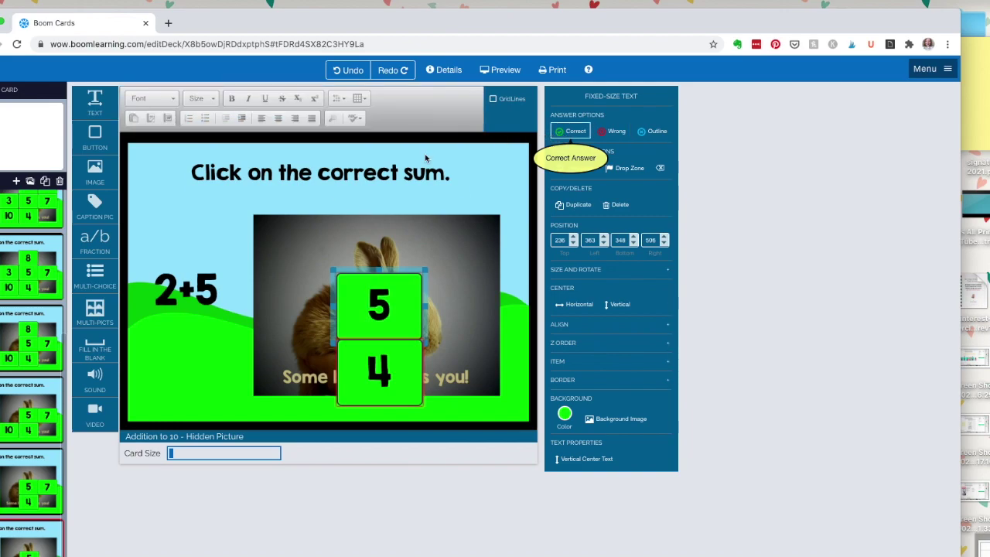
pyautogui.click(202, 287)
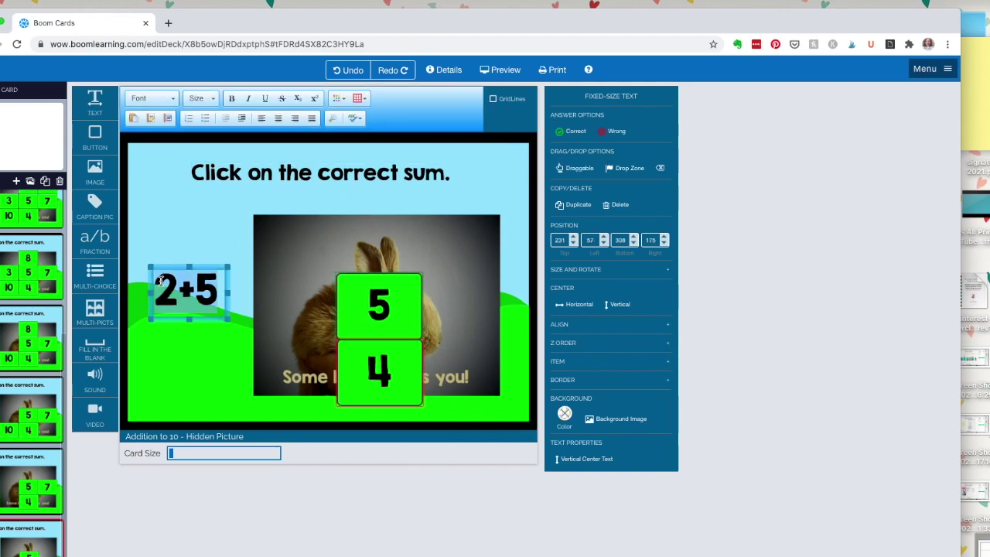
pyautogui.write('4+1')
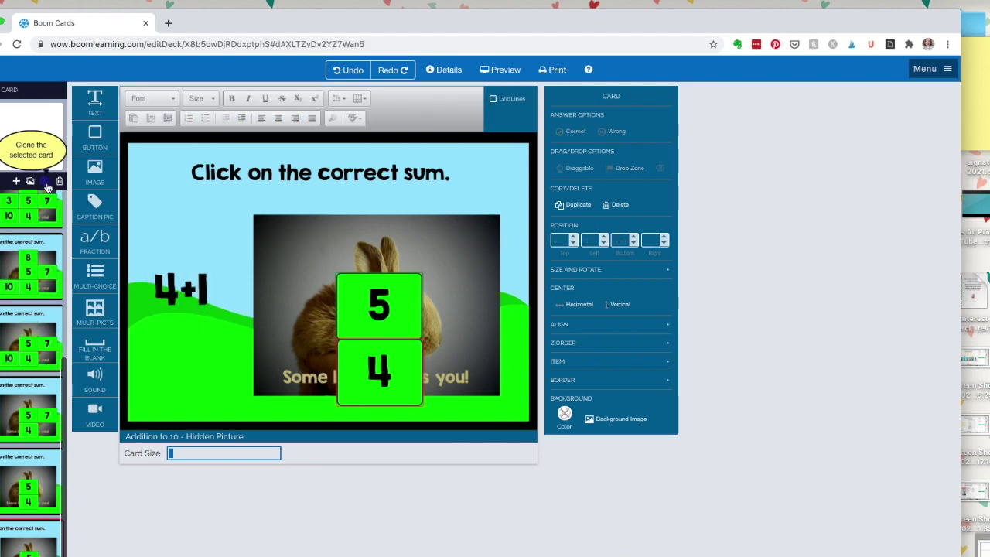
# Clone the 4+1 card and delete the 5 button from the copy
pyautogui.click(379, 306)
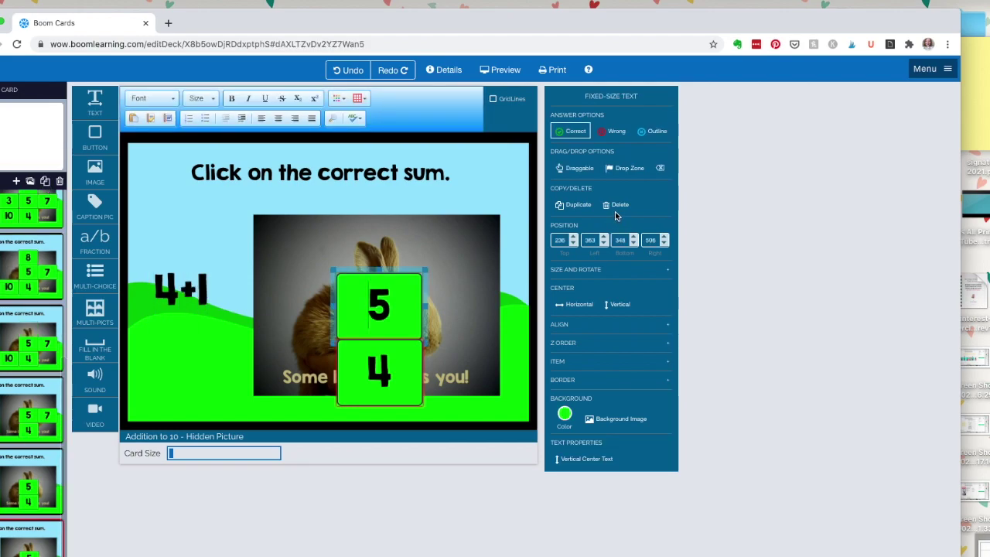
pyautogui.click(617, 208)
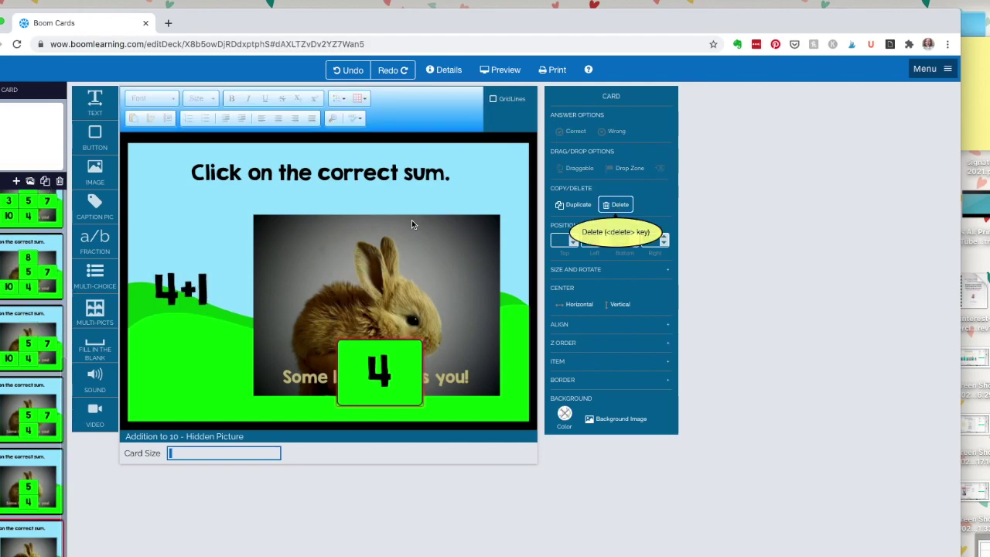
# Mark the 4 button as the correct answer and change the addition text to 2+2
pyautogui.click(383, 360)
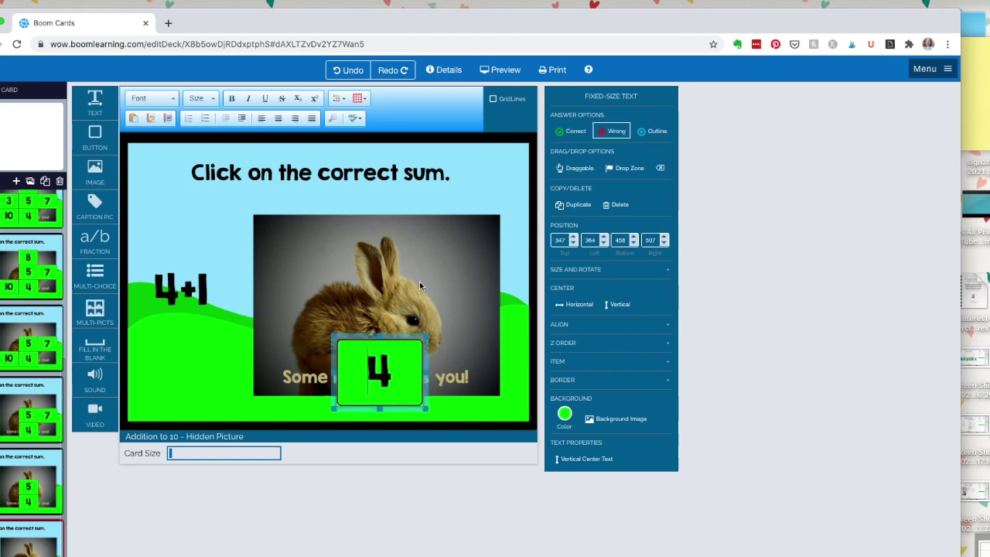
pyautogui.click(576, 133)
pyautogui.click(196, 285)
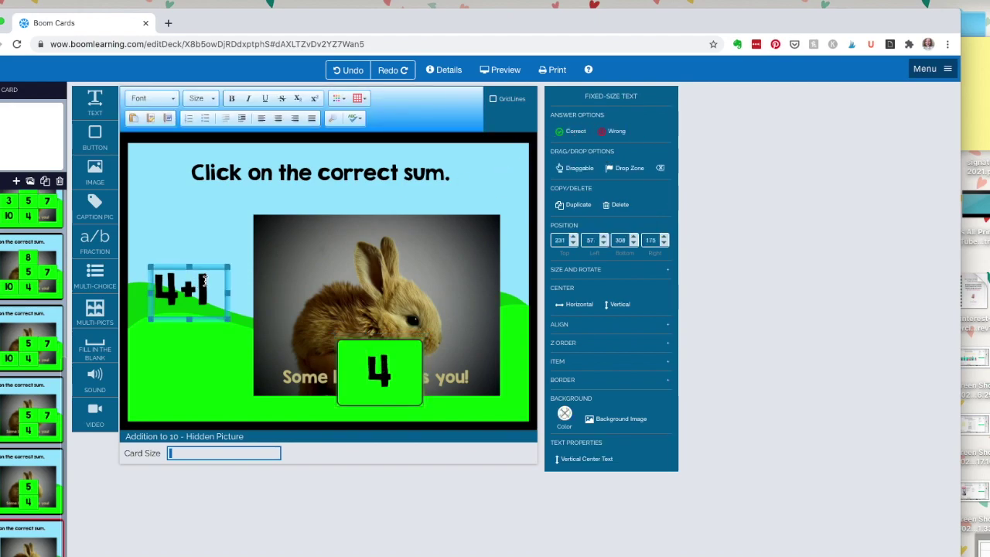
pyautogui.write('2+2')
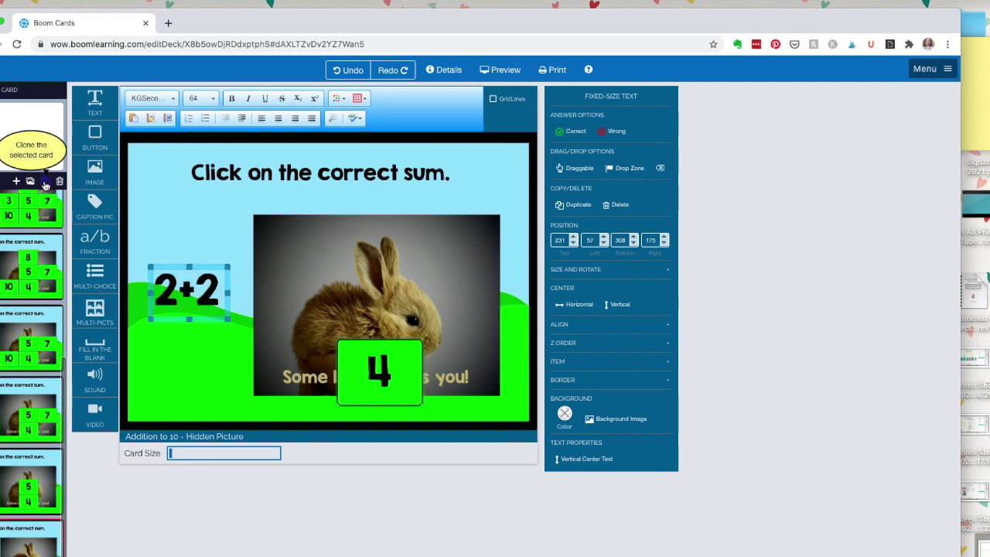
# Clone the 2+2 card and delete the 4 button from the copy to uncover the whole bunny picture
pyautogui.click(45, 182)
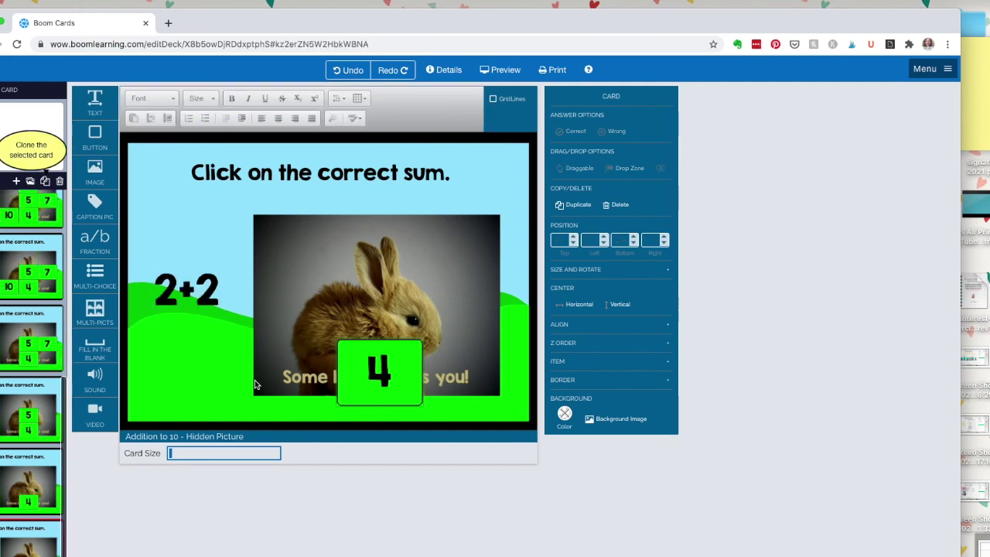
pyautogui.click(389, 341)
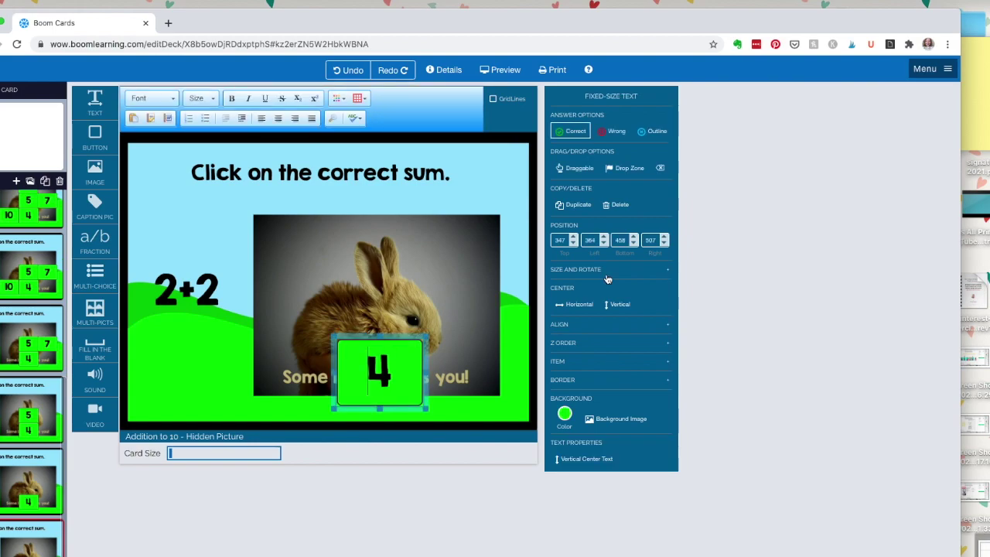
pyautogui.click(611, 205)
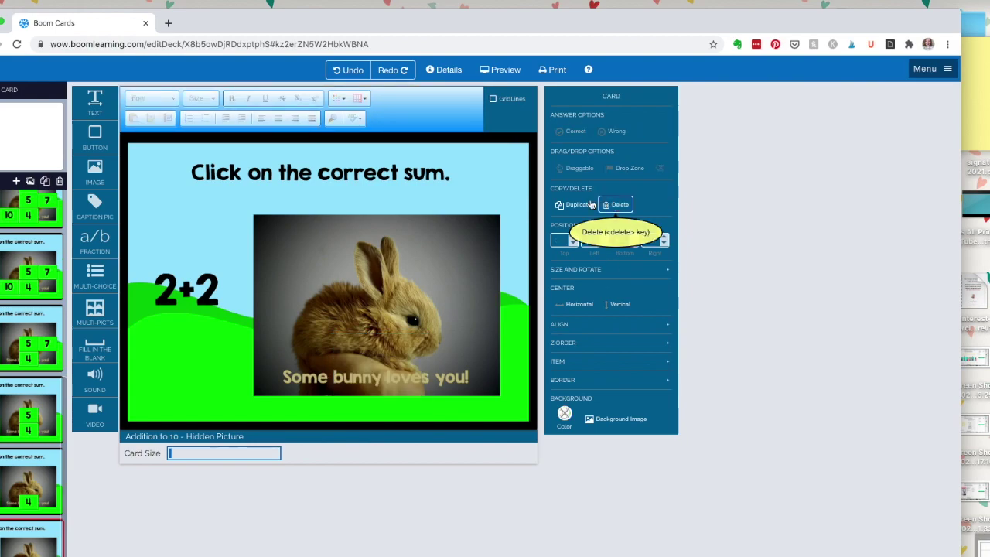
# Replace the 2+2 text with "You Did It!", enlarge its box to fit three lines, and move it up beside the bunny picture
pyautogui.click(208, 269)
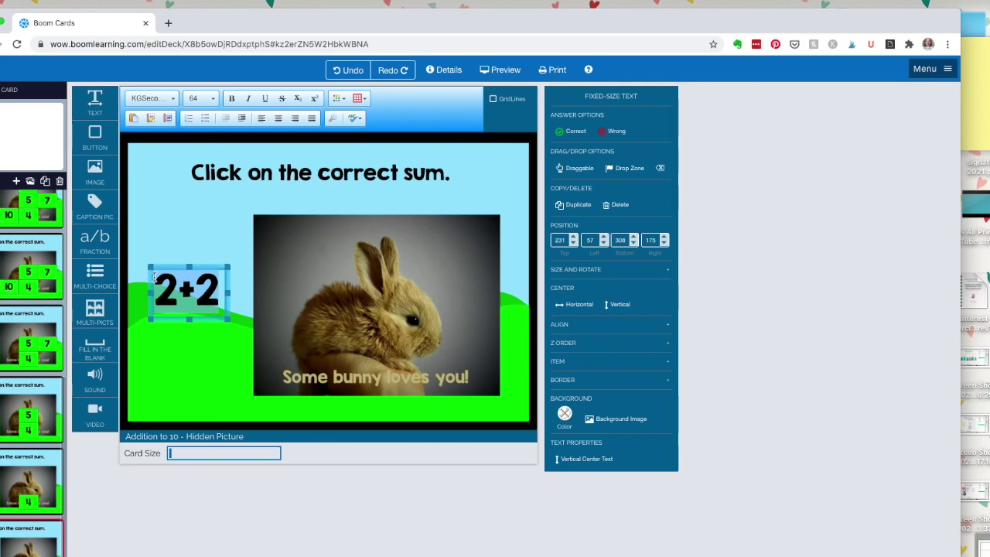
pyautogui.write('You')
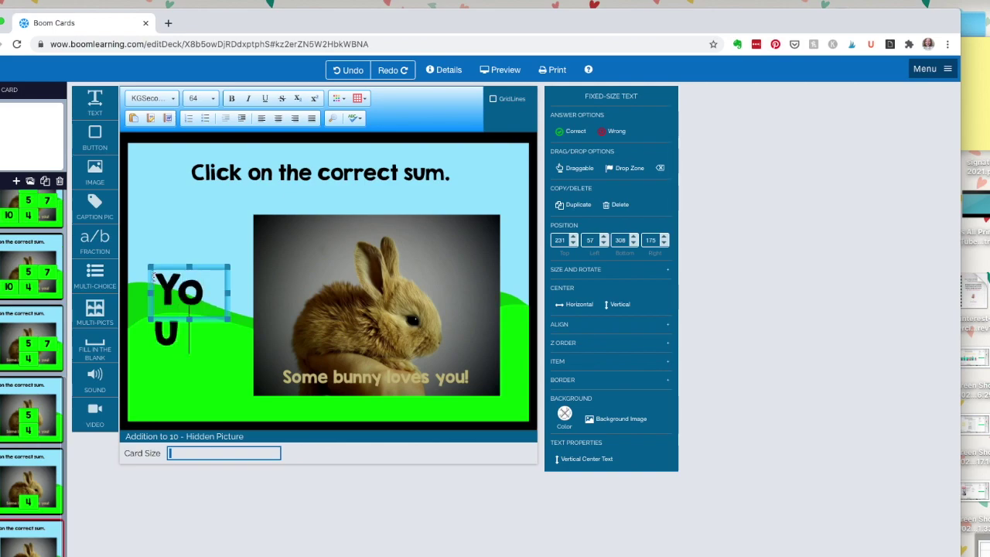
pyautogui.moveTo(230, 294); pyautogui.dragTo(238, 294)
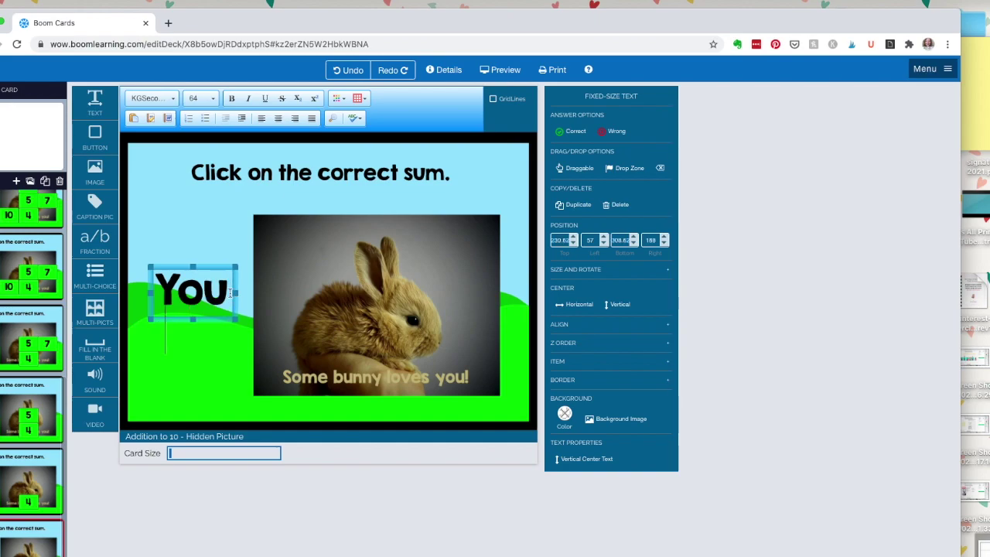
pyautogui.write('D')
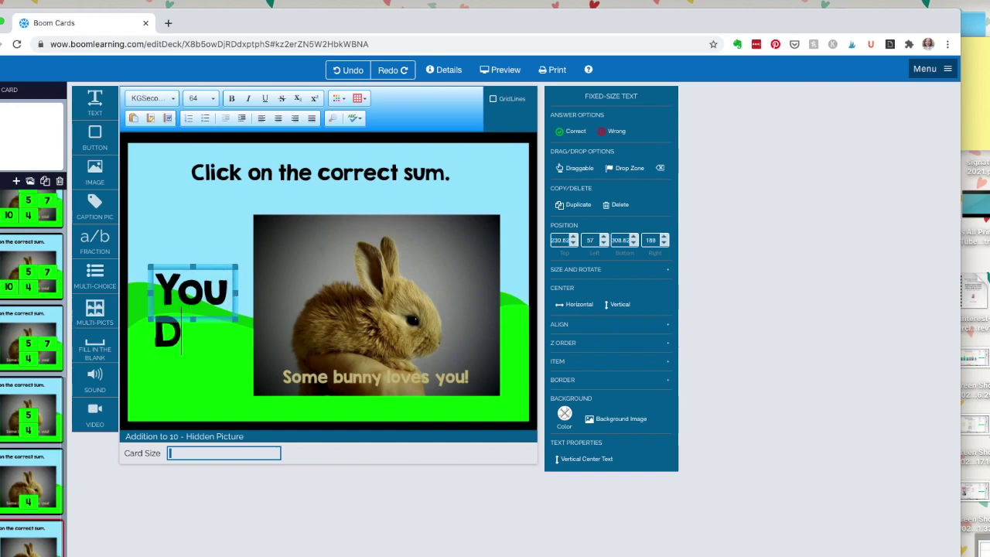
pyautogui.write('id ')
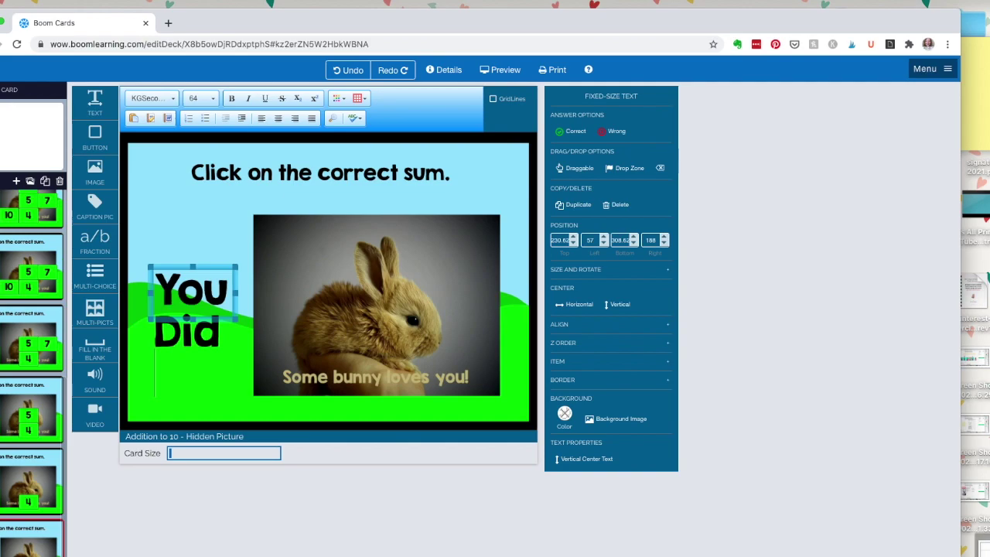
pyautogui.write('It!')
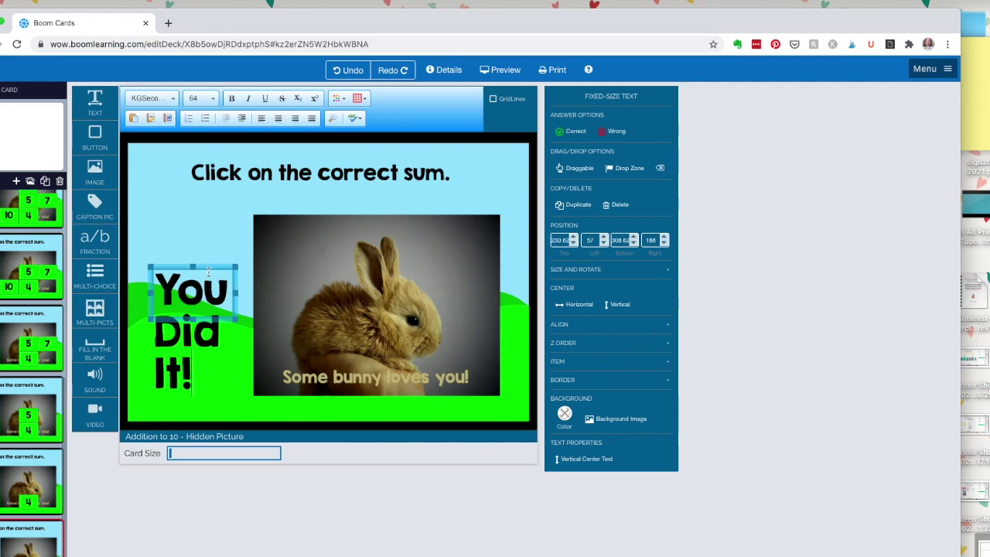
pyautogui.moveTo(192, 319); pyautogui.dragTo(195, 397)
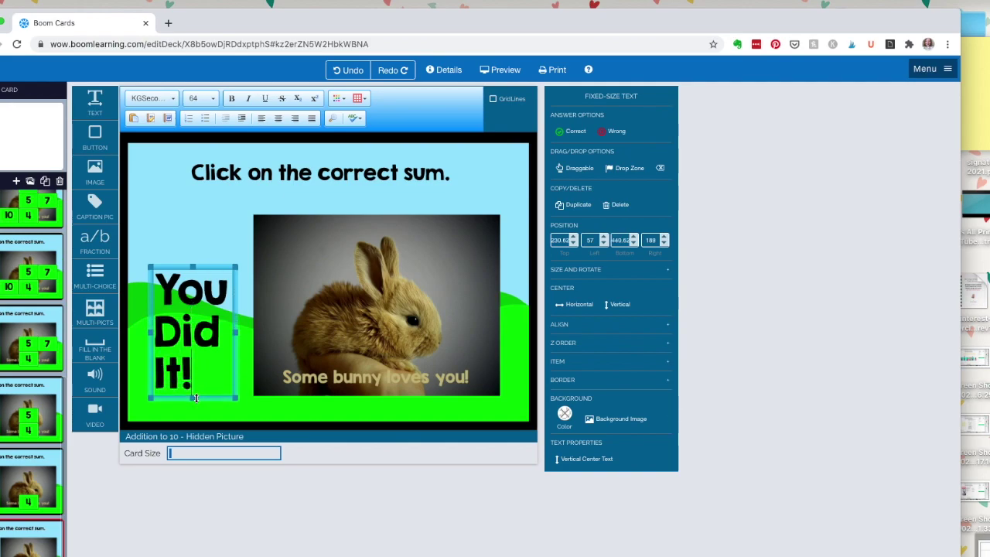
pyautogui.moveTo(204, 267); pyautogui.dragTo(219, 229)
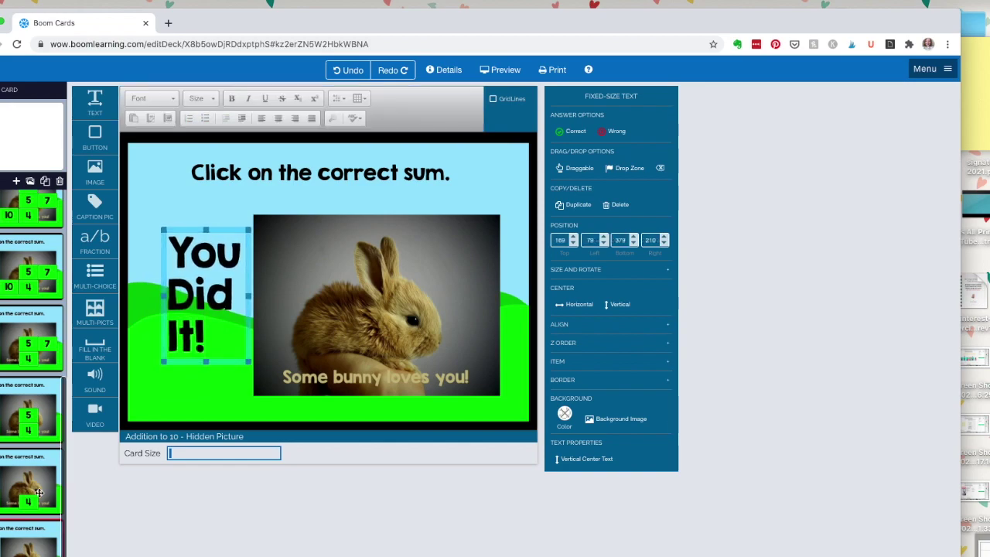
# Select the title card at the beginning of the deck, preview the deck from there, and start the activity
pyautogui.scroll(-1, 65, 501)
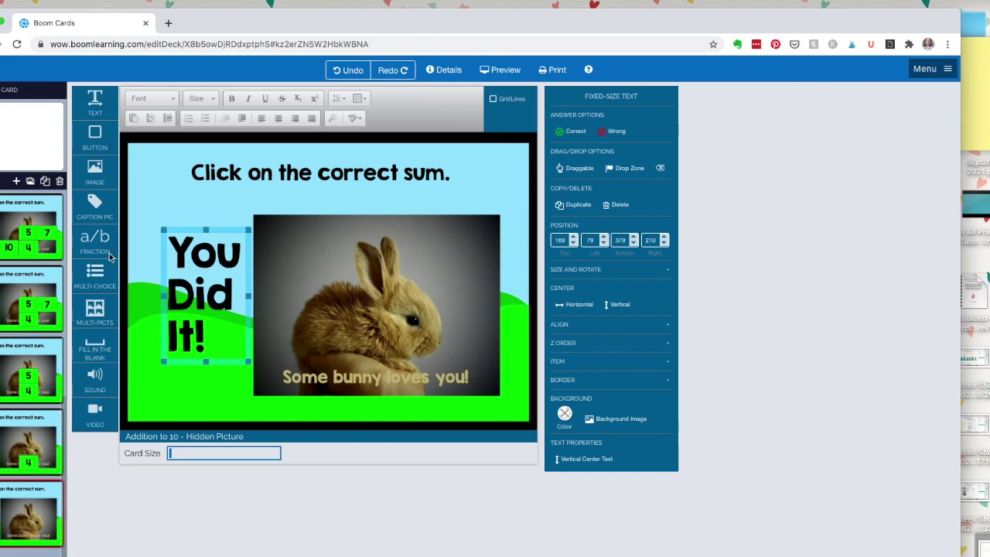
pyautogui.scroll(3, 66, 471)
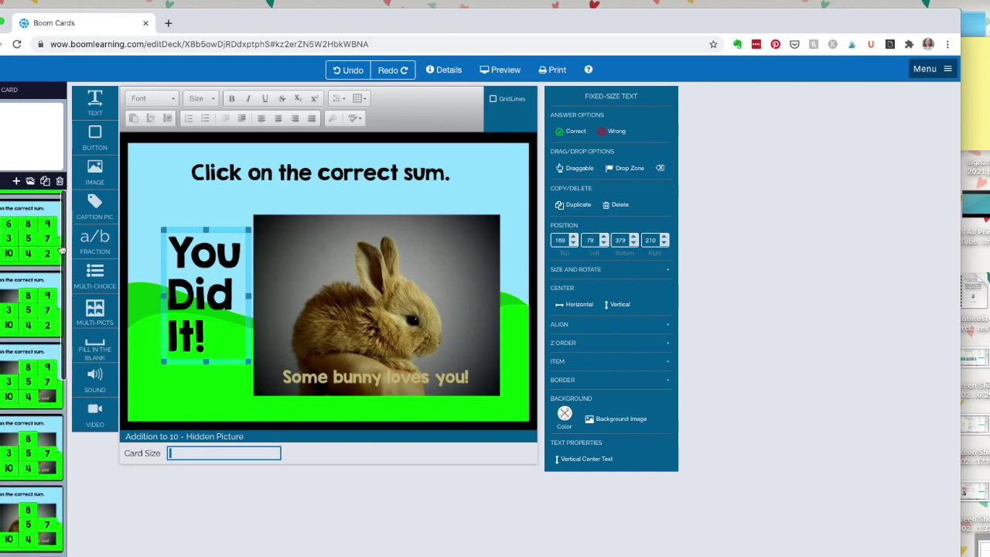
pyautogui.scroll(-3, 74, 450)
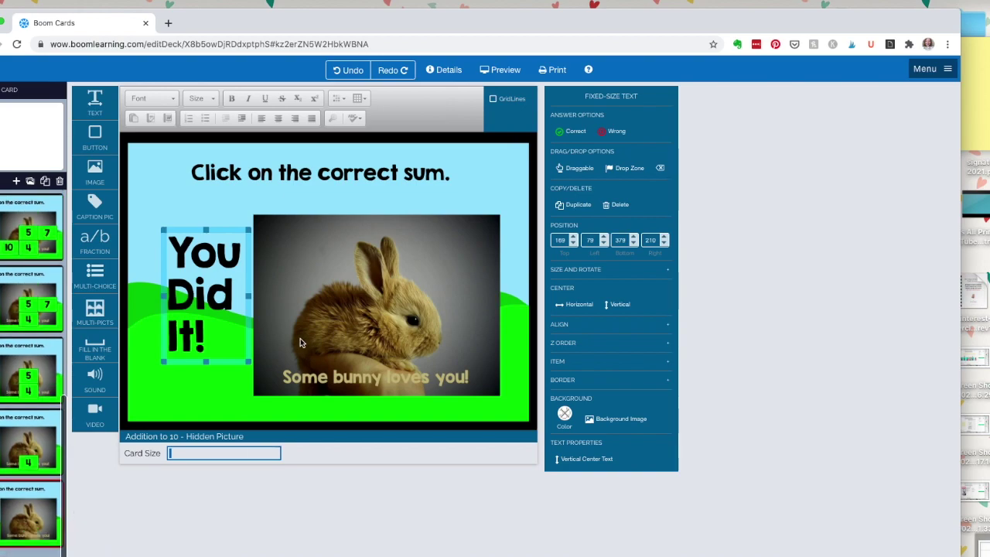
pyautogui.moveTo(66, 461); pyautogui.dragTo(66, 210)
pyautogui.click(31, 209)
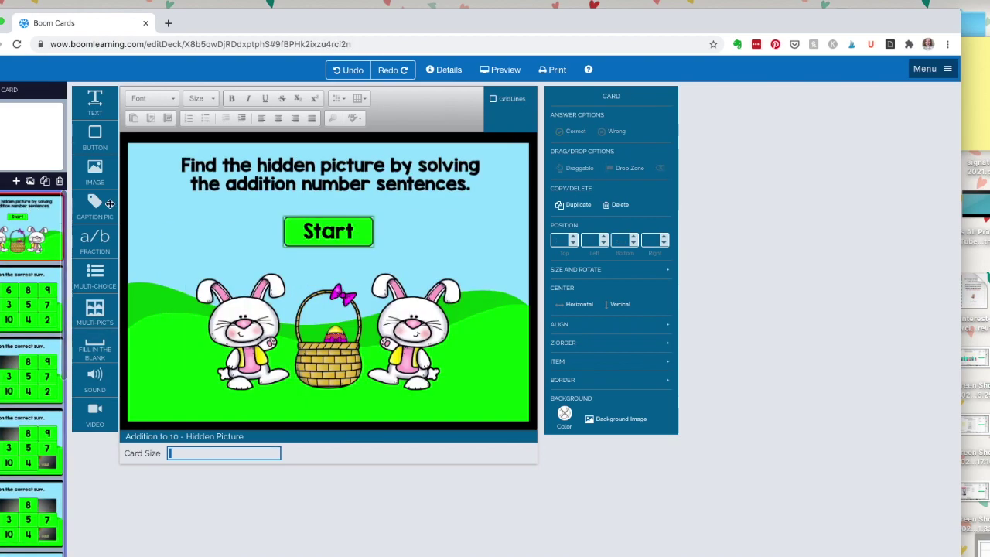
pyautogui.click(500, 69)
pyautogui.click(455, 261)
# Test the nine addition cards in the preview by answering 6, 2, 9, 3, 8, 10, 7, 5 and 4 in turn
pyautogui.click(381, 272)
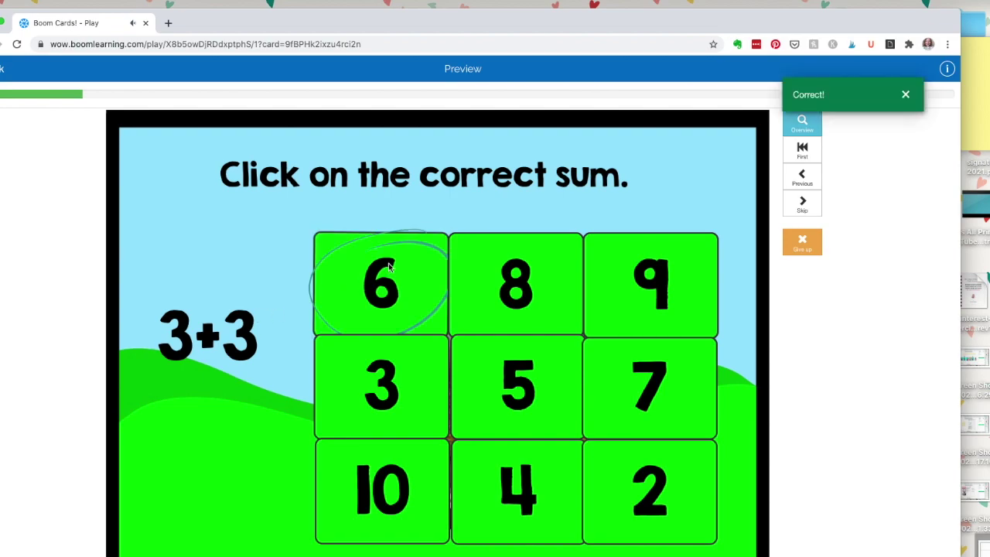
pyautogui.click(634, 468)
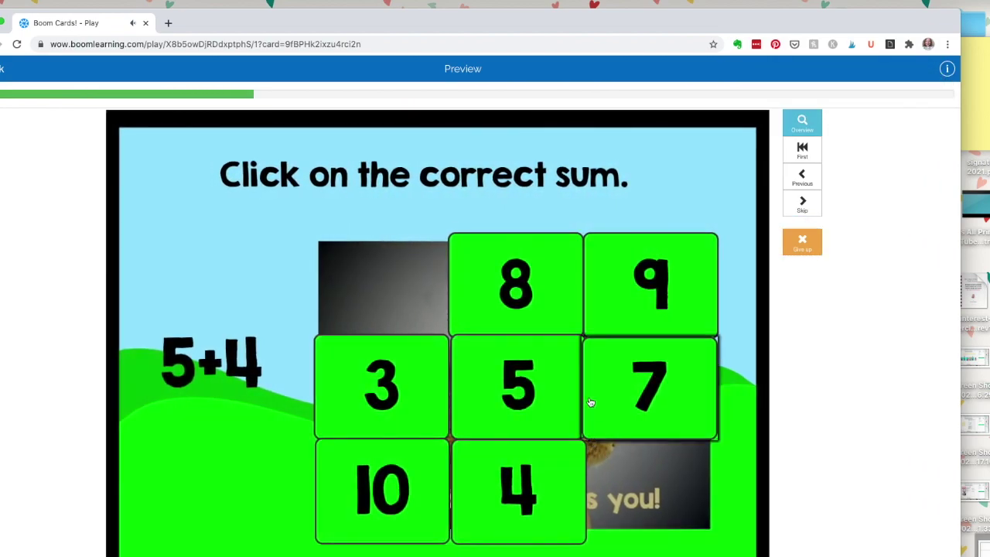
pyautogui.click(637, 331)
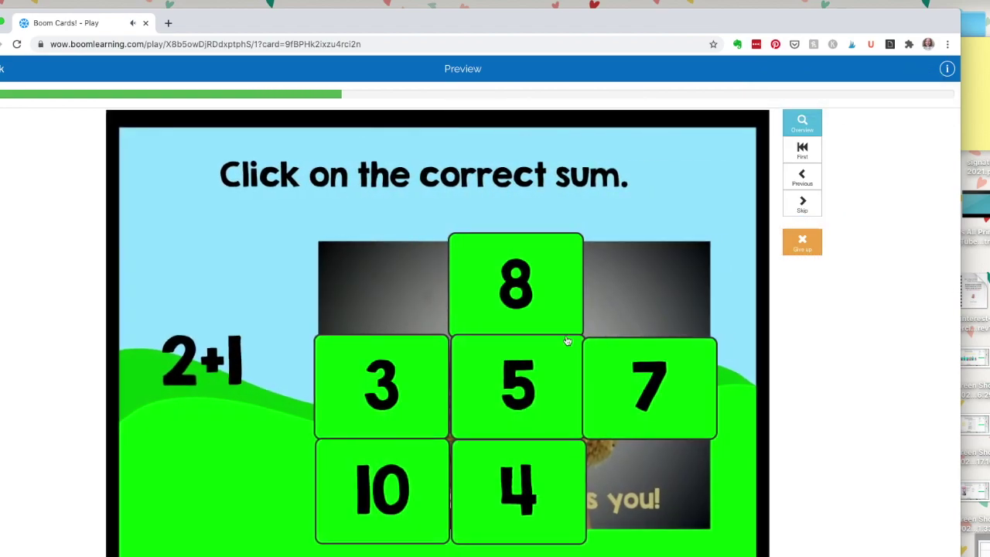
pyautogui.click(400, 400)
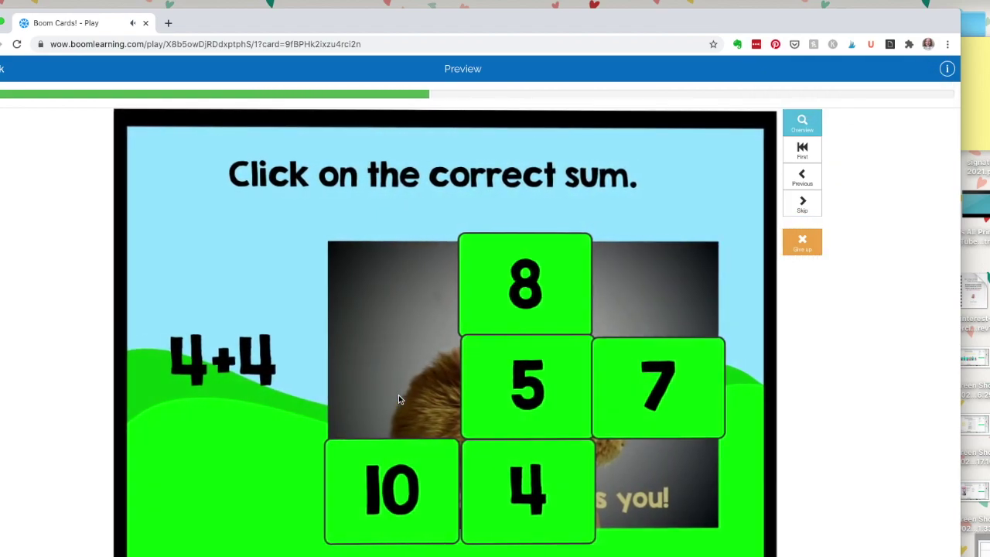
pyautogui.click(528, 327)
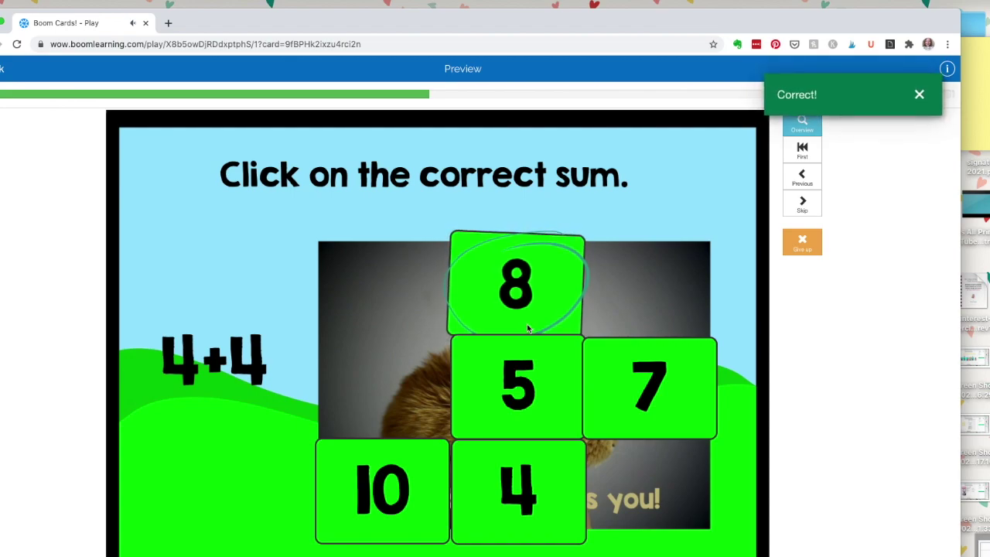
pyautogui.click(380, 490)
pyautogui.click(652, 399)
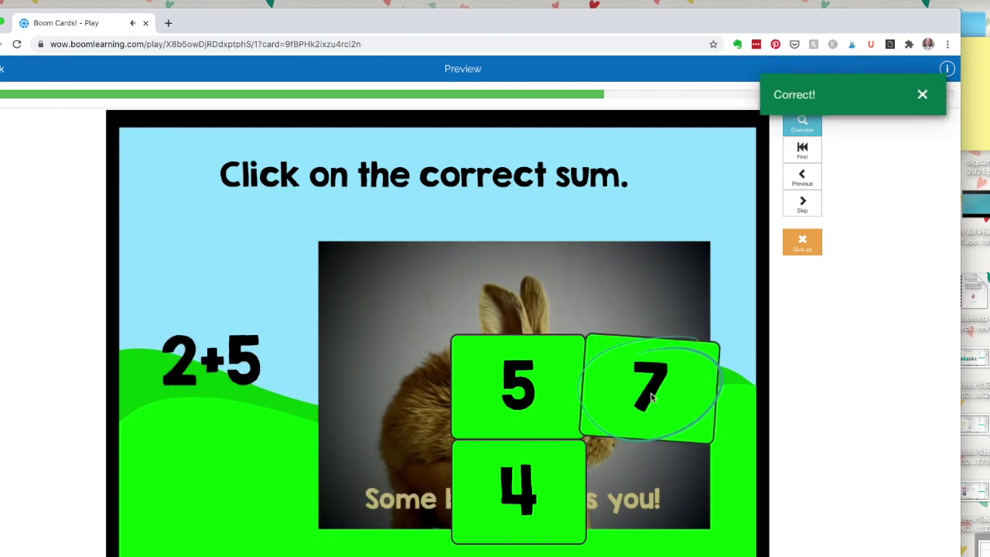
pyautogui.click(531, 412)
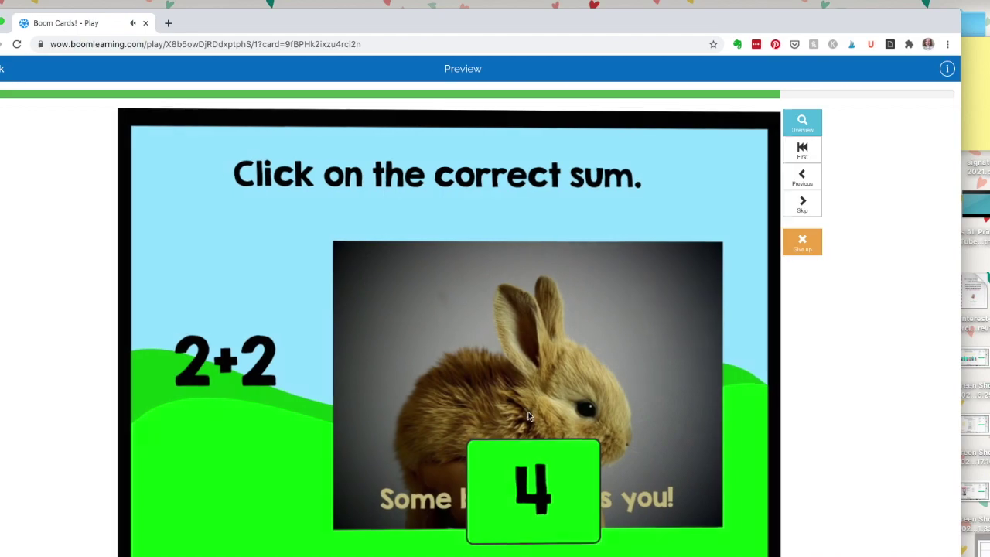
pyautogui.click(518, 487)
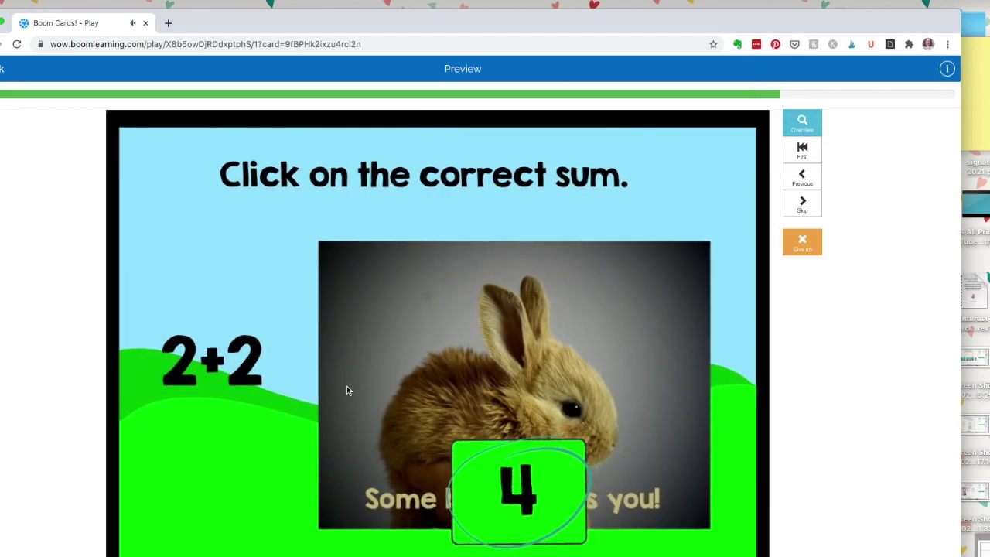